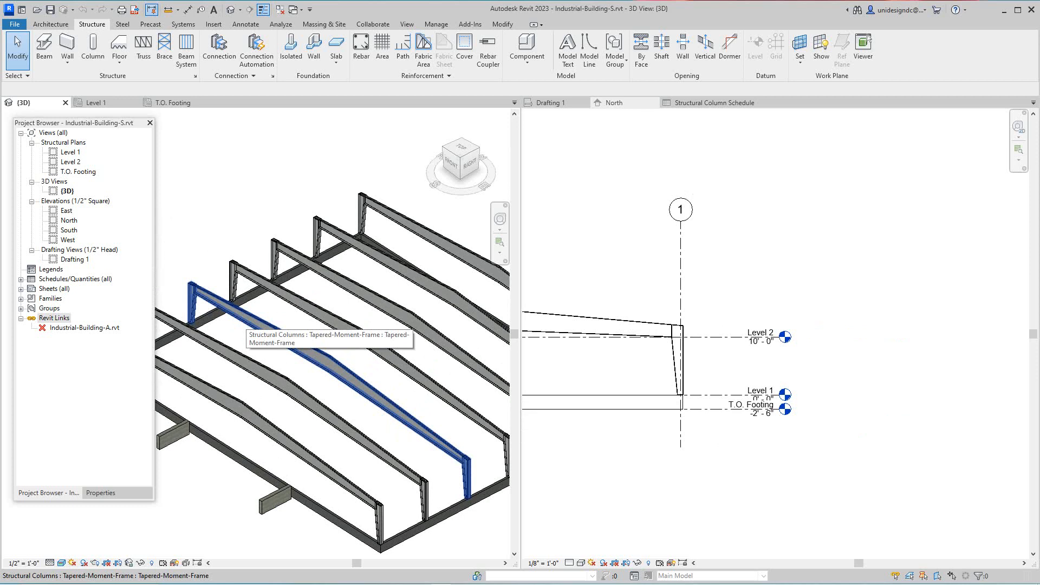
Examine the tapered frame column and the Level 1, Level 2 and T.O. Footing levels near grid 1 in the North elevation
scroll(676, 367, up, 1)
scroll(676, 368, down, 2)
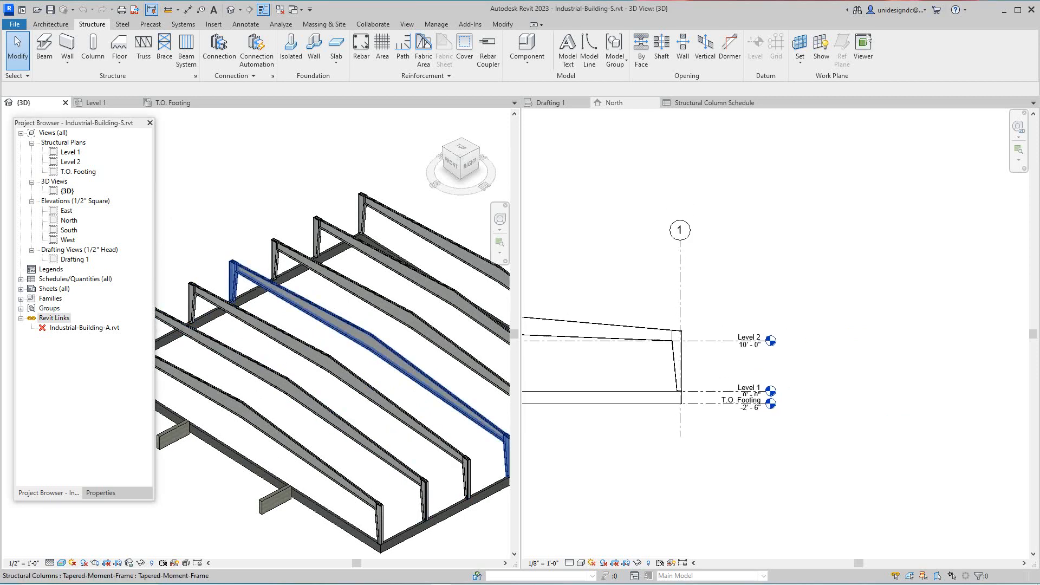
scroll(677, 366, up, 1)
click(677, 366)
scroll(594, 355, down, 2)
middle_drag(594, 355, 725, 383)
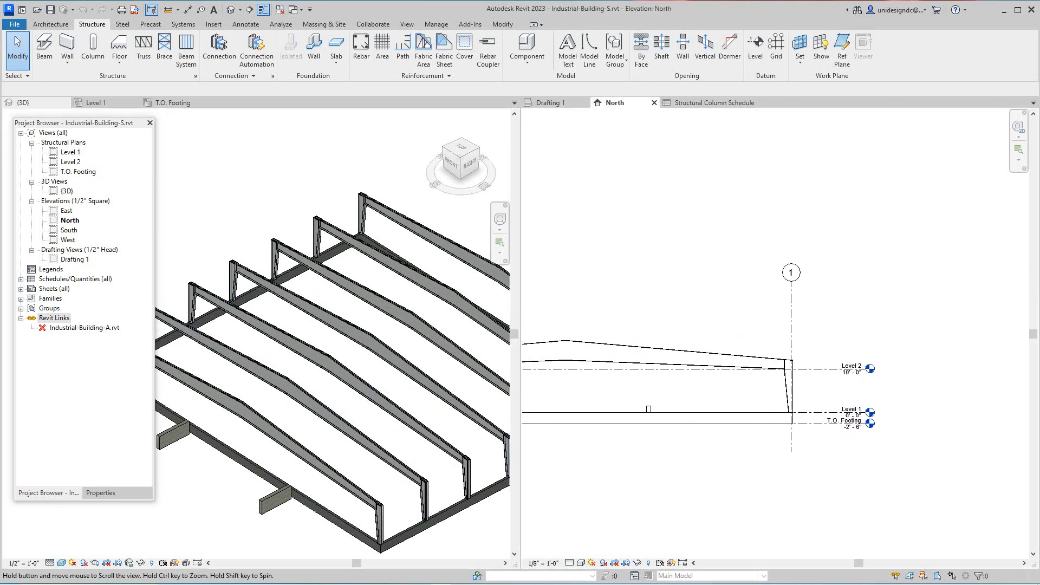
scroll(818, 423, up, 2)
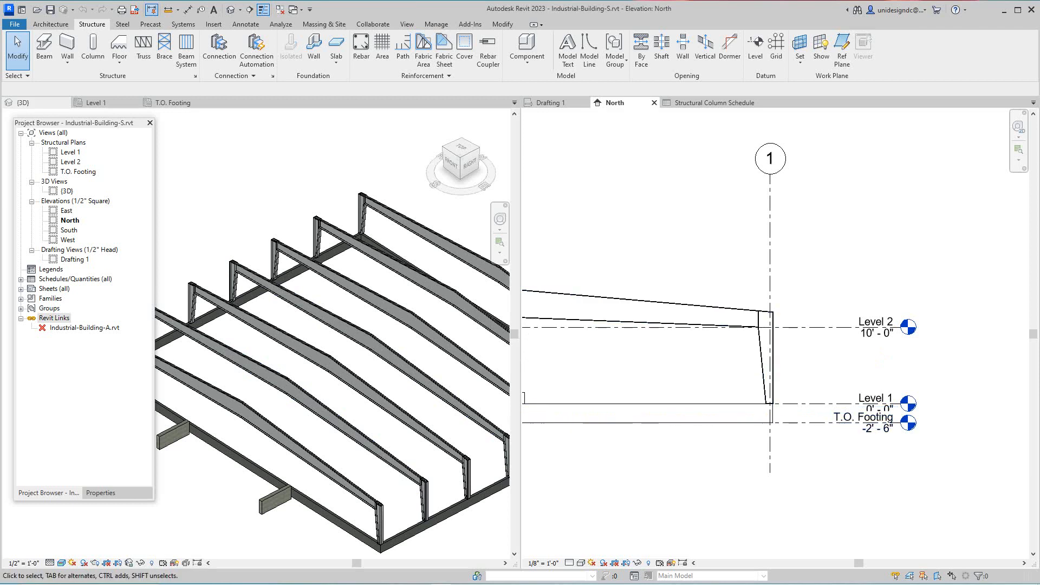
scroll(867, 428, up, 4)
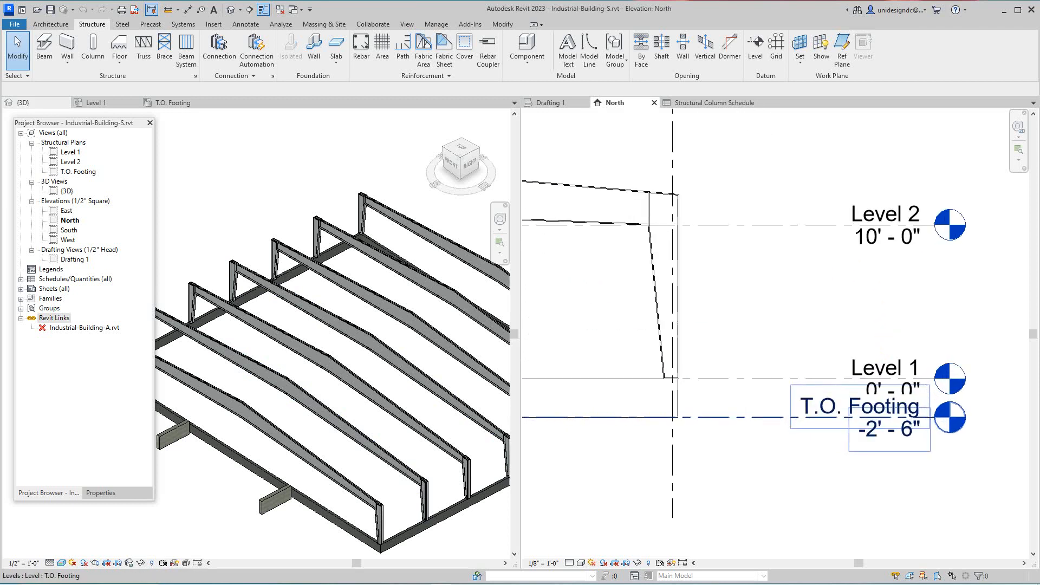
scroll(861, 428, down, 3)
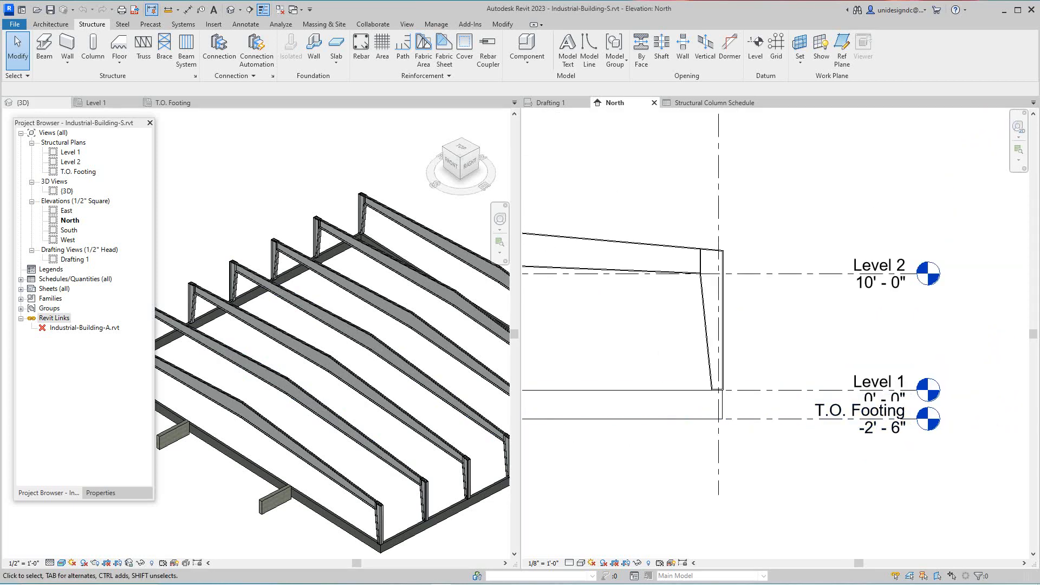
scroll(863, 390, up, 2)
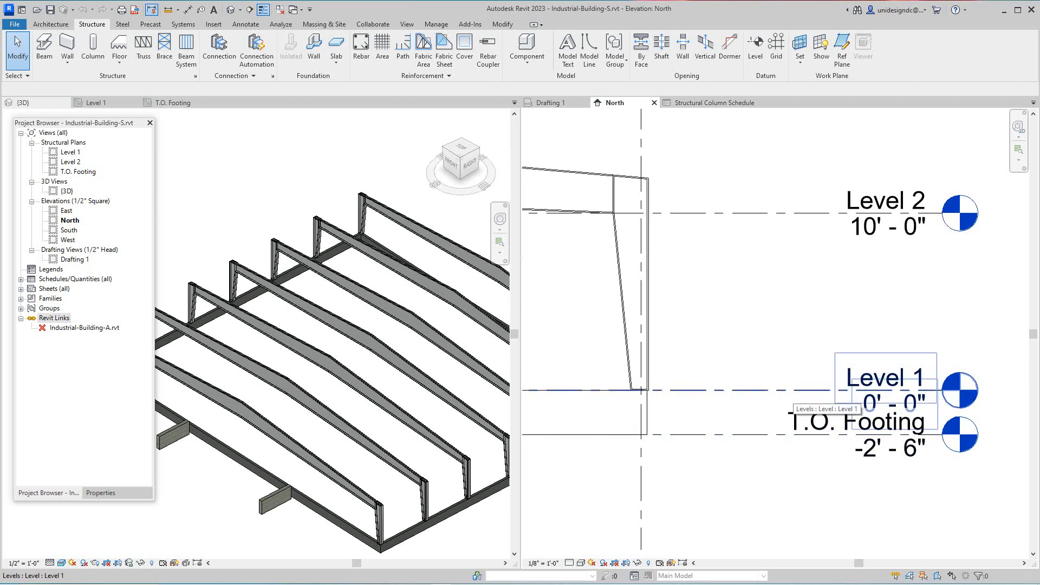
scroll(791, 394, down, 2)
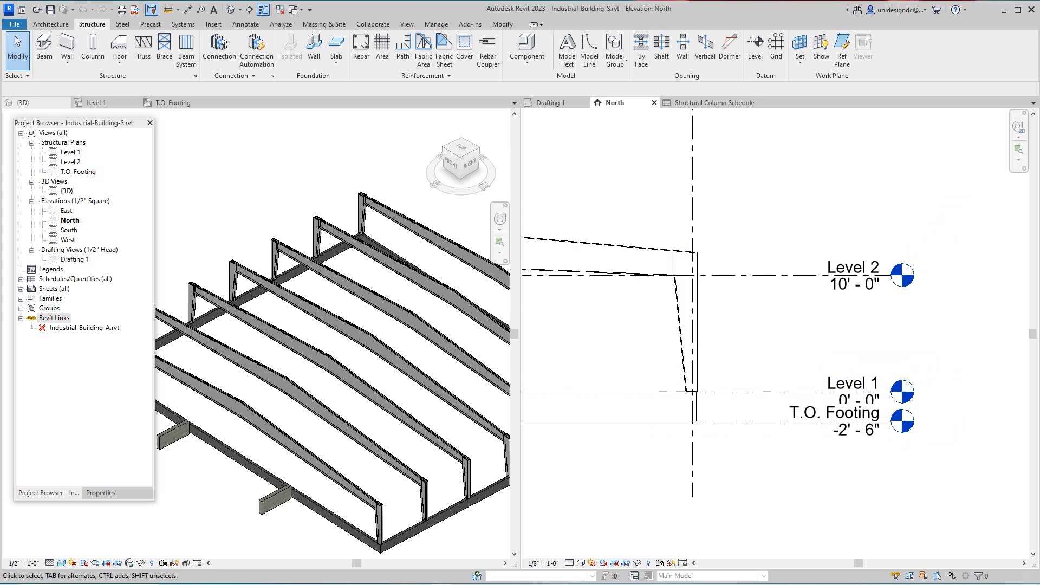
Open the Drafting 1 view and examine the brick, block and footing layout of the foundation wall detail
click(550, 102)
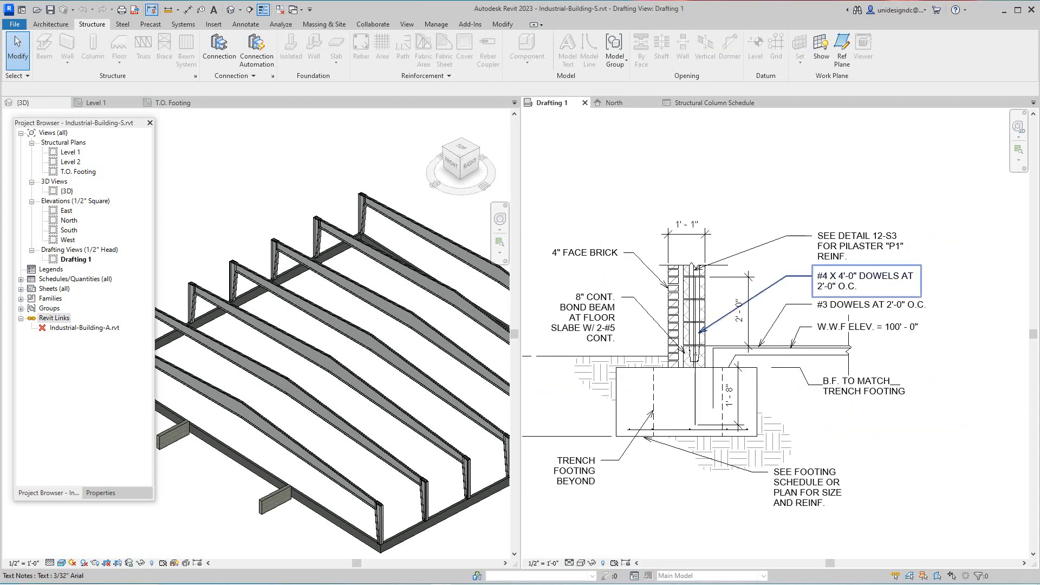
middle_drag(692, 355, 780, 372)
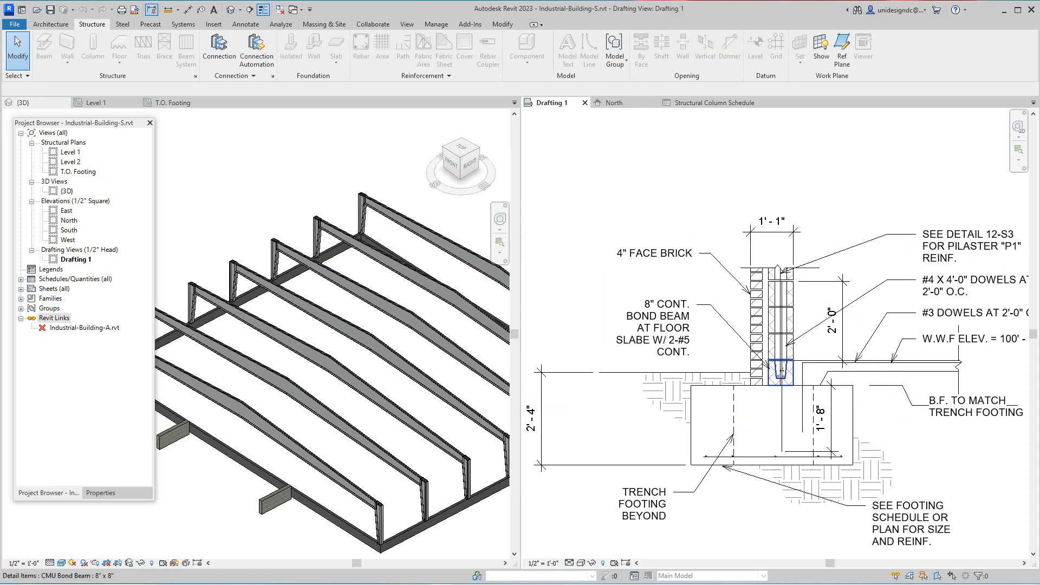
scroll(723, 337, up, 1)
scroll(790, 364, down, 1)
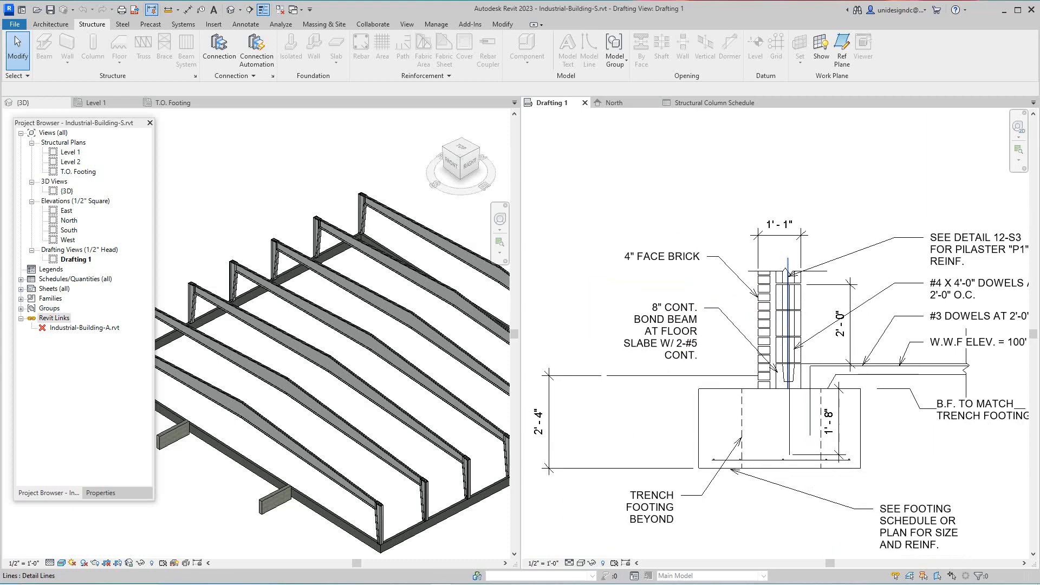
scroll(372, 430, down, 1)
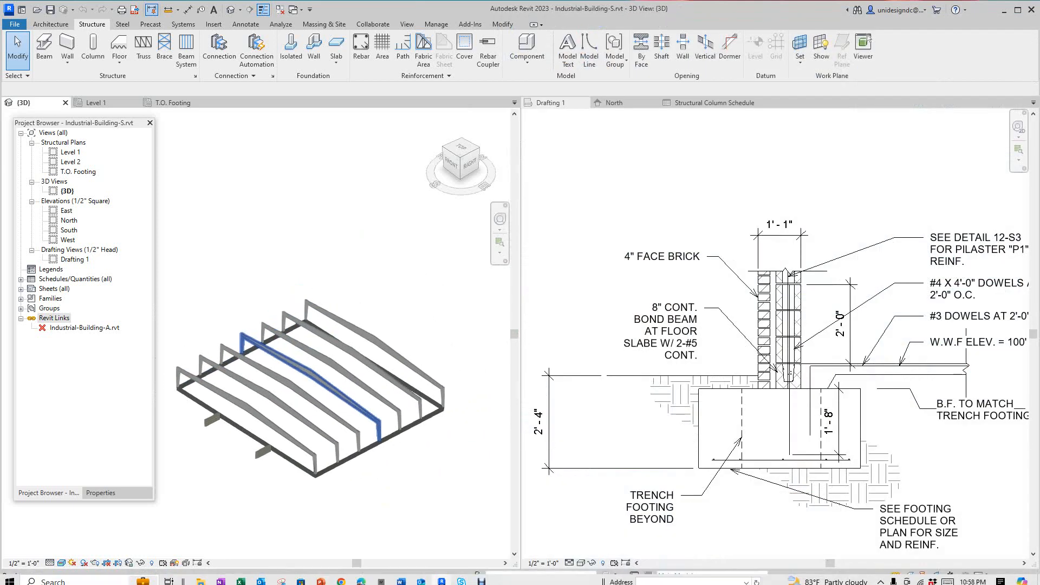
Open the T.O. Footing structural plan at the corner of grids 1 and A
scroll(195, 393, down, 2)
scroll(390, 464, up, 1)
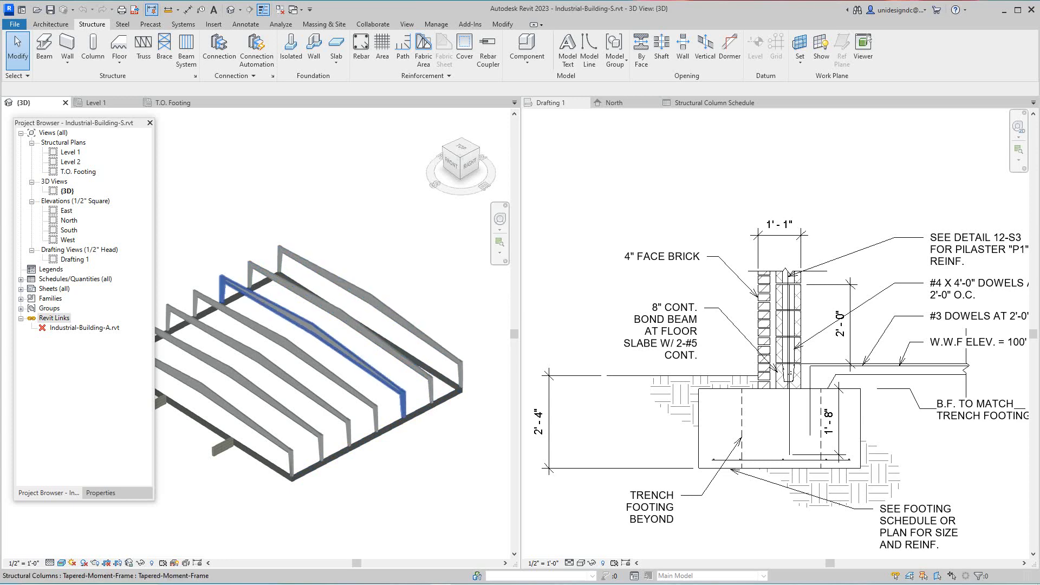
scroll(332, 376, down, 1)
scroll(302, 453, up, 2)
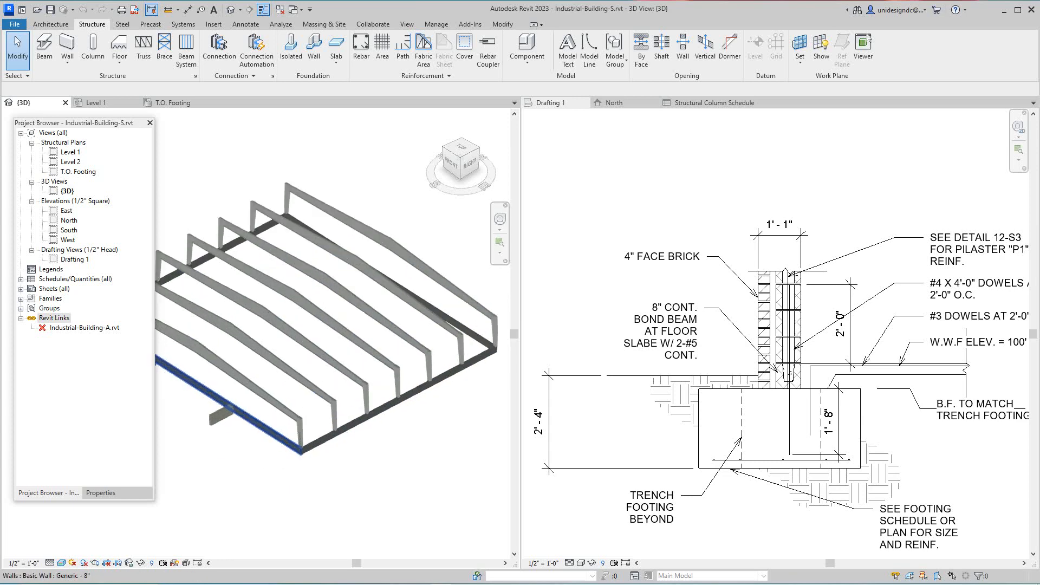
double_click(78, 172)
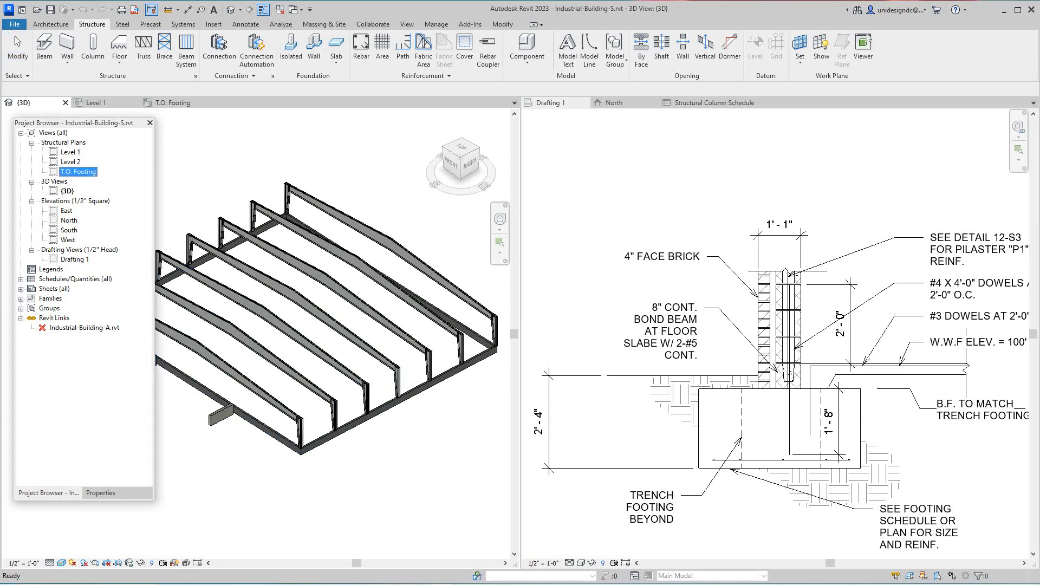
scroll(318, 227, up, 2)
middle_drag(304, 238, 270, 358)
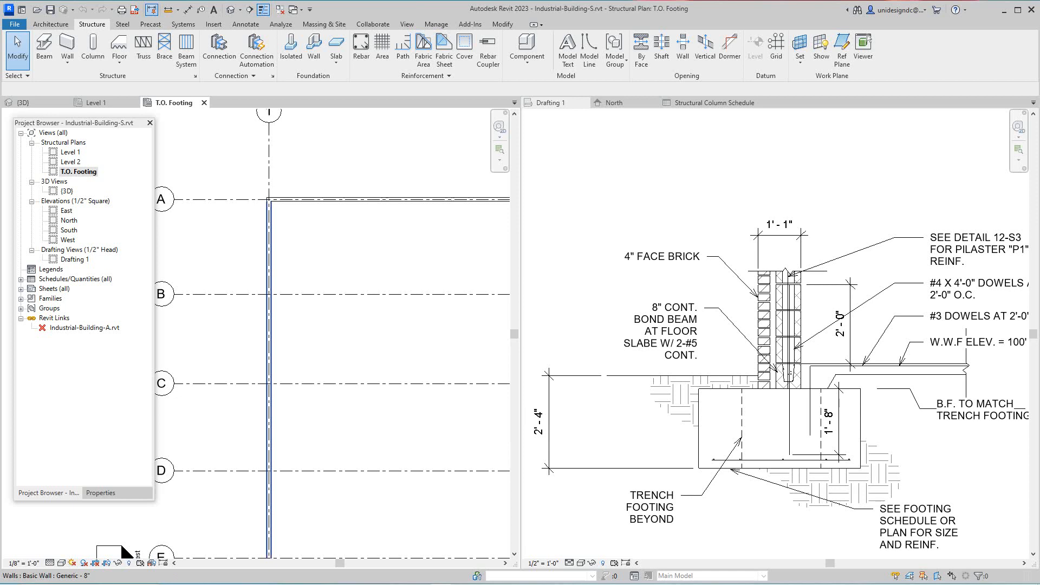
Select the whole connected chain of Generic - 8" perimeter walls in the T.O. Footing plan
click(269, 361)
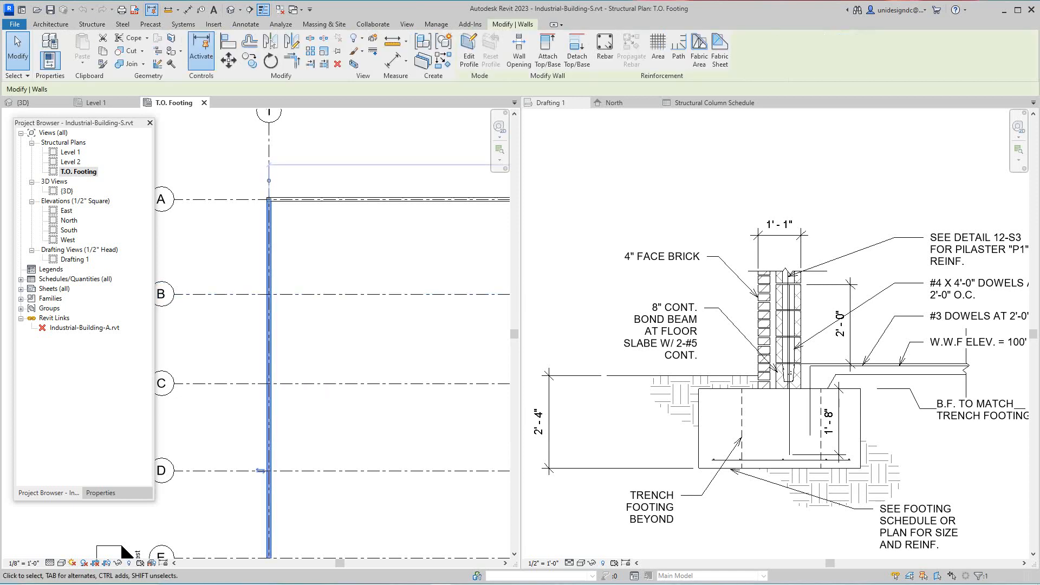
key(Escape)
scroll(287, 239, down, 2)
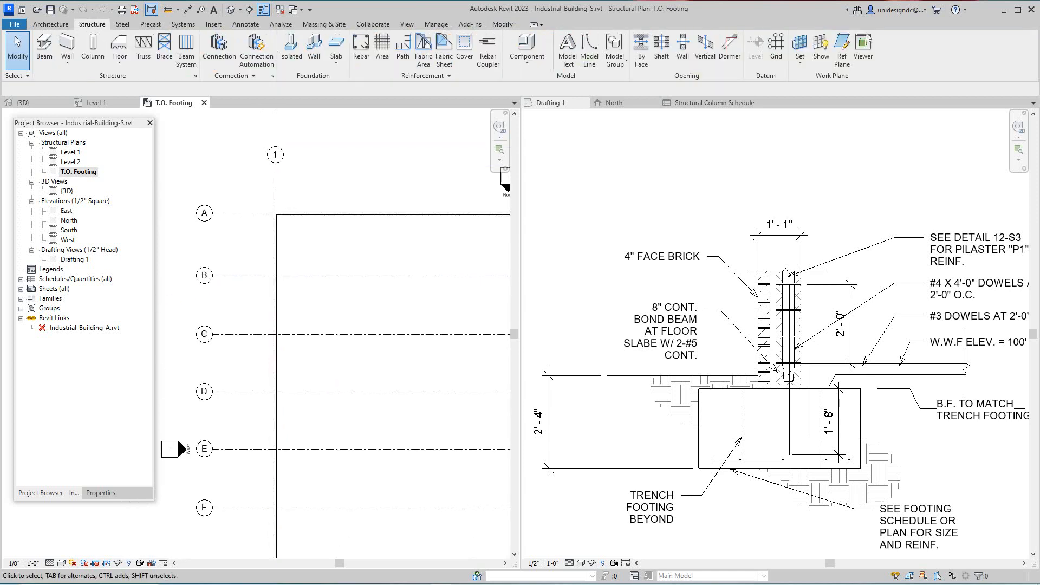
scroll(306, 244, up, 1)
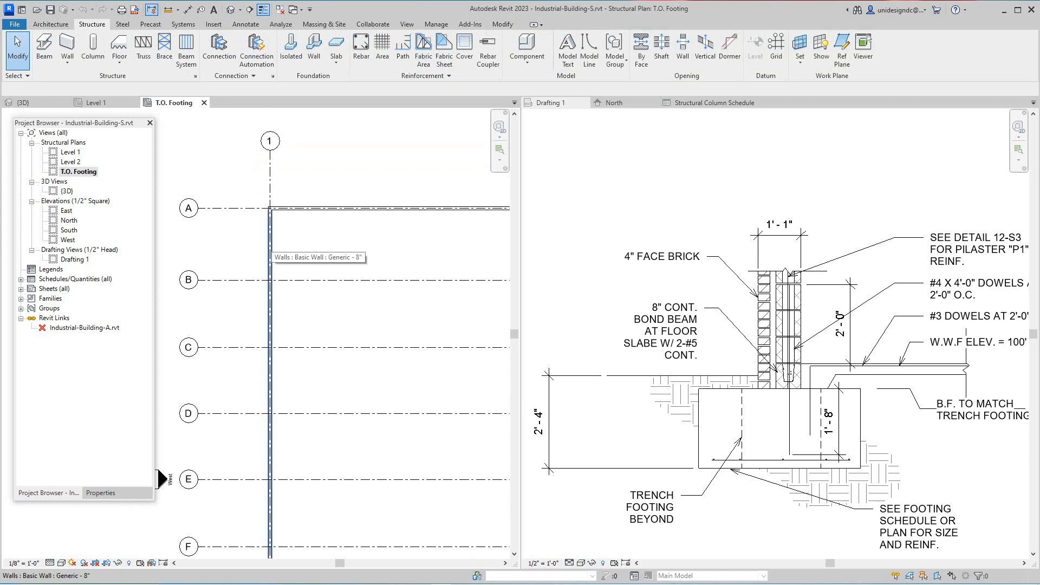
key(Tab)
click(269, 253)
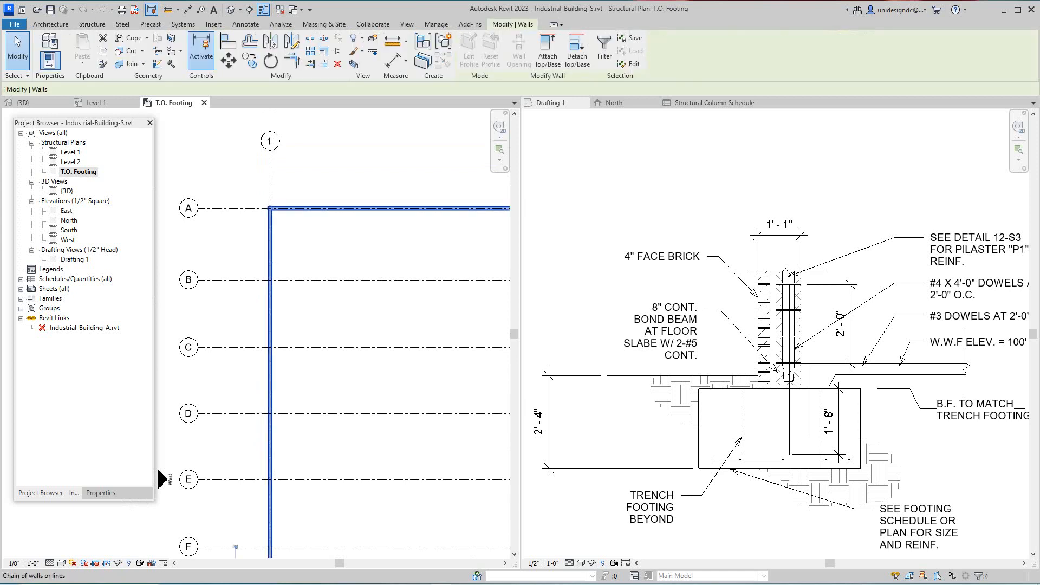
scroll(311, 251, down, 2)
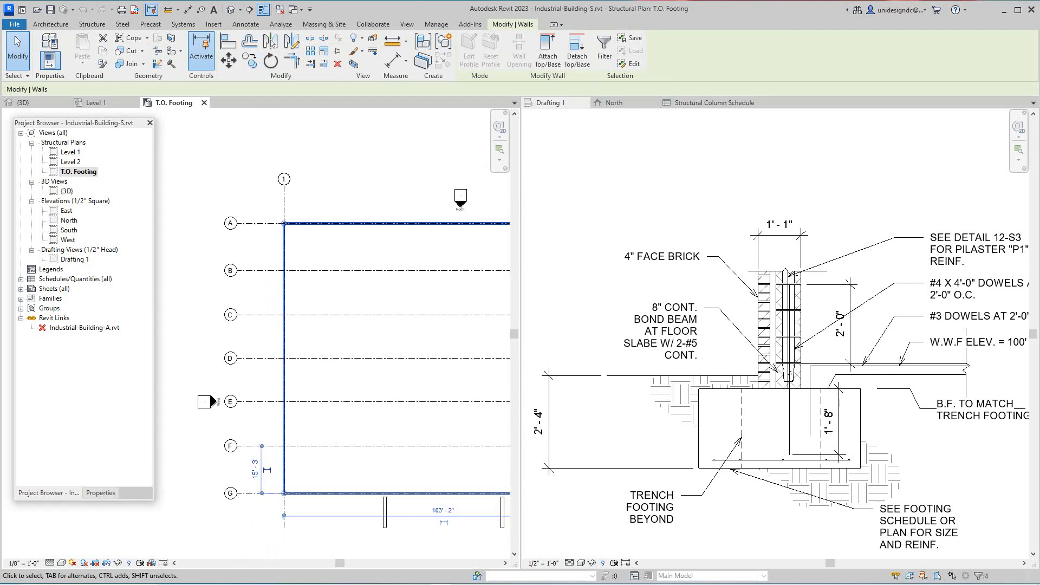
Duplicate the selected walls' Generic - 8" type under the name "foundation wall"
click(100, 492)
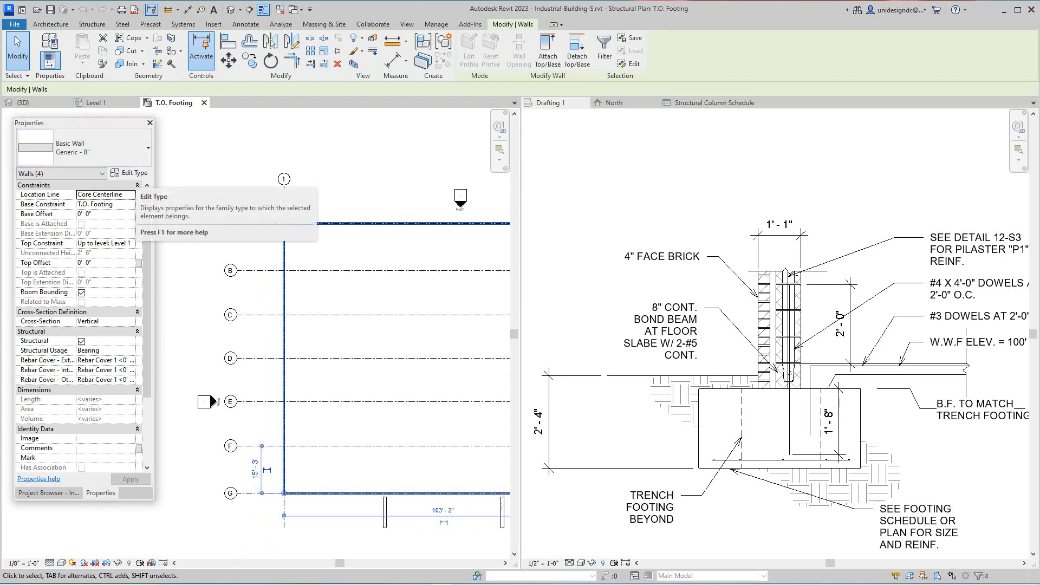
click(130, 173)
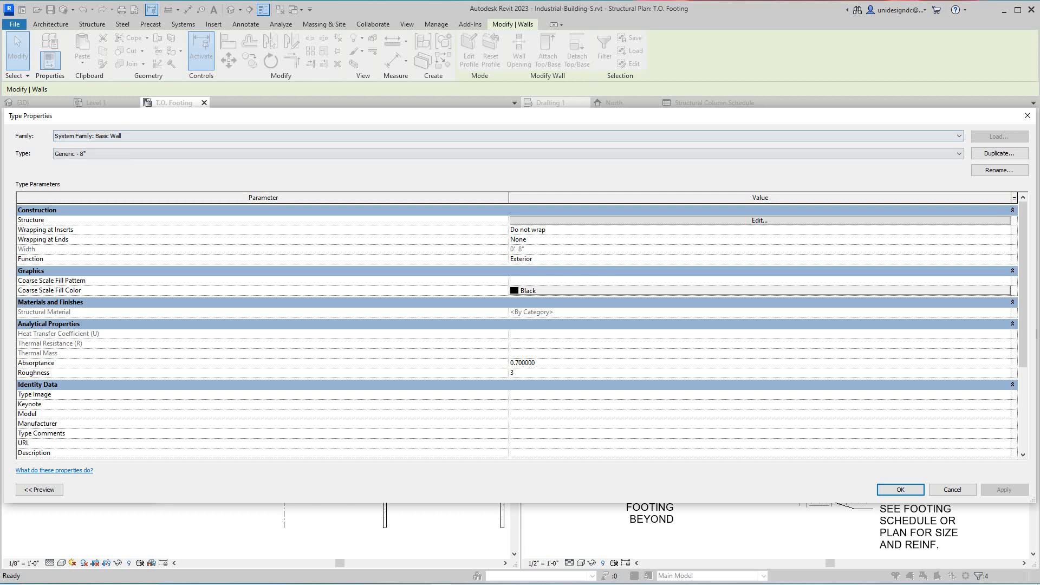
click(1000, 153)
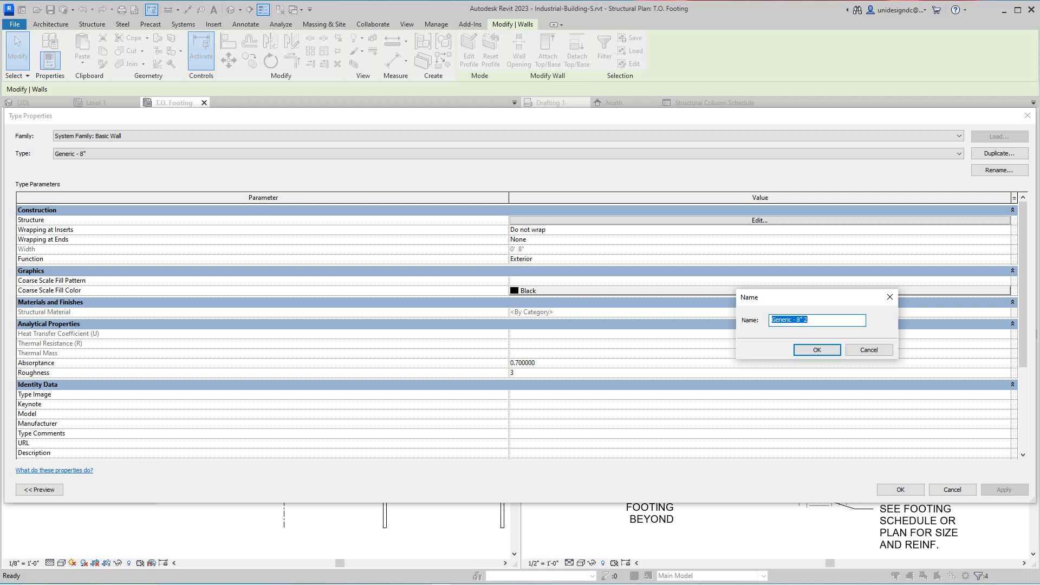
text(foundation wall)
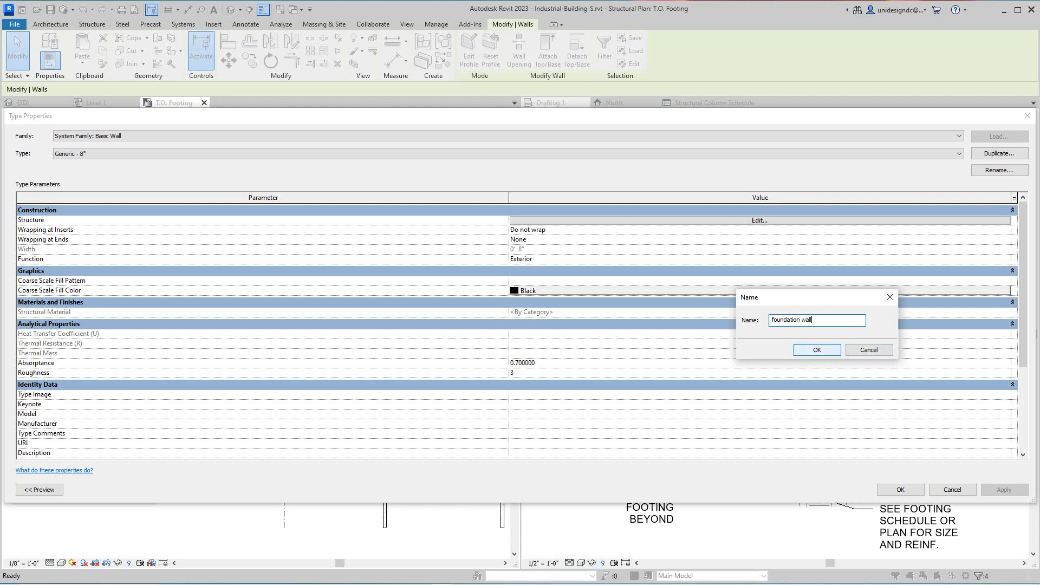
key(Return)
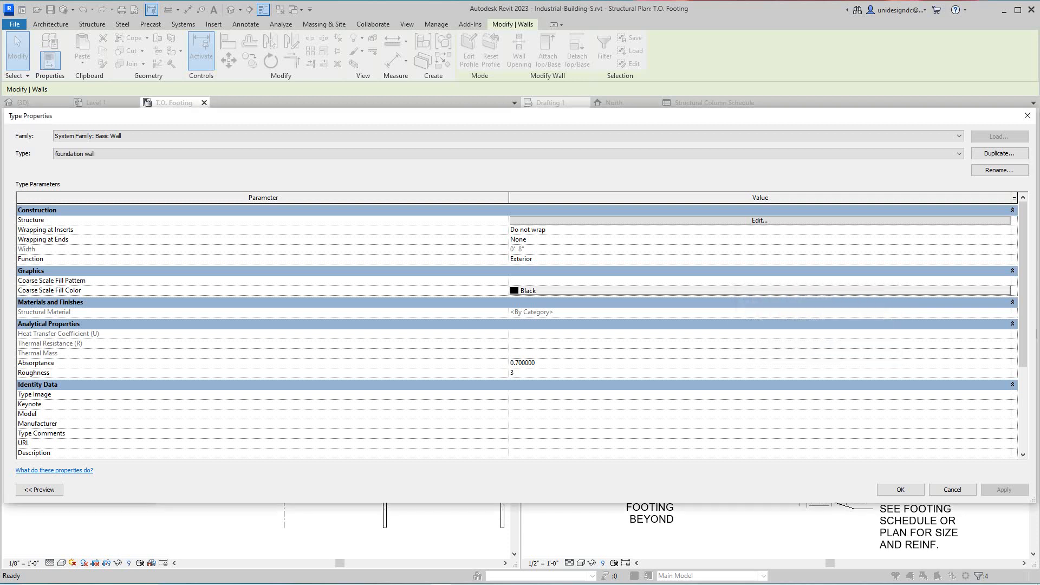
Open the foundation wall type's layer structure and show its preview as a section view
click(760, 220)
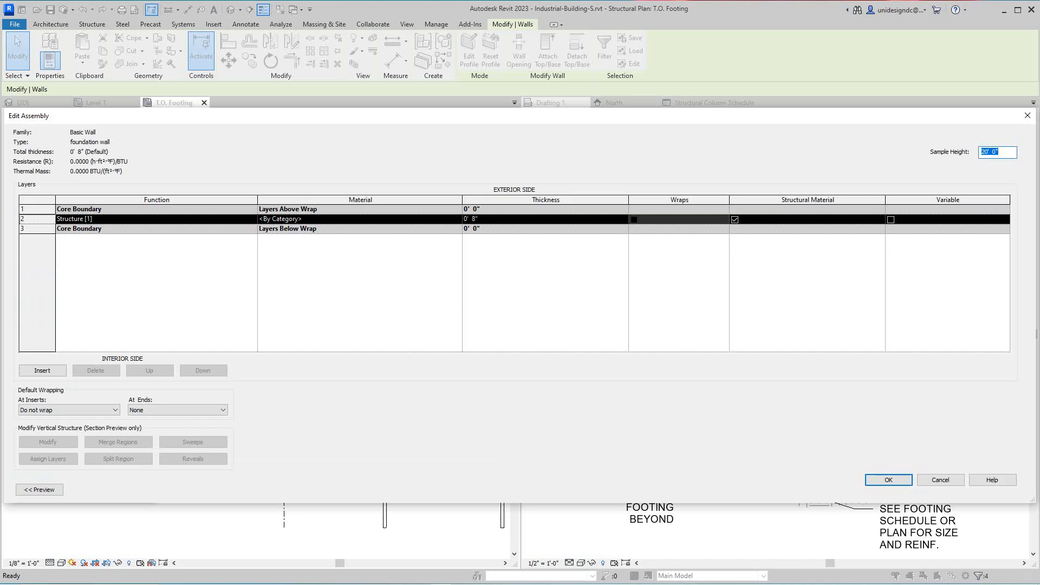
click(39, 490)
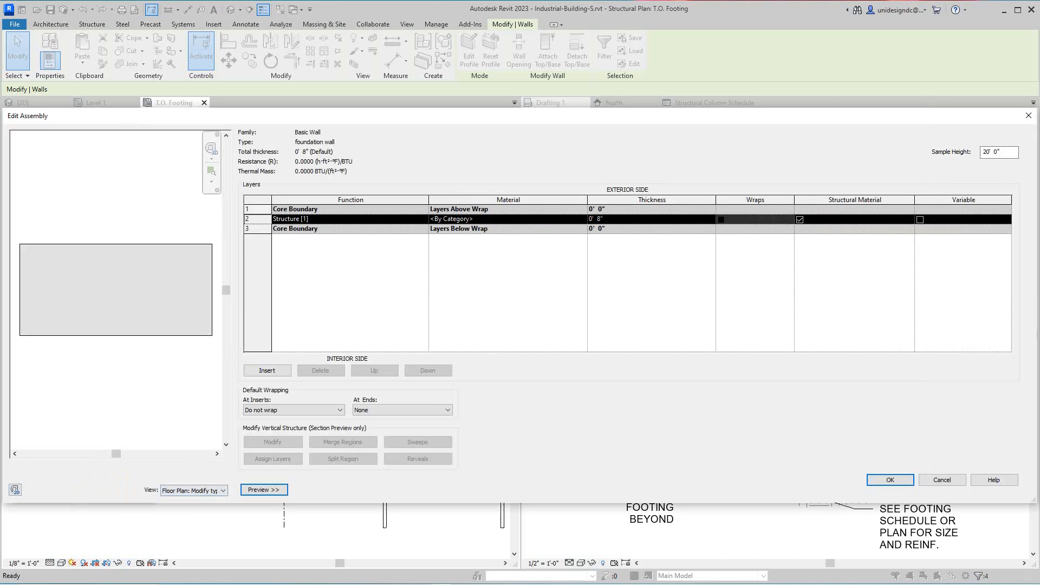
click(222, 490)
click(202, 507)
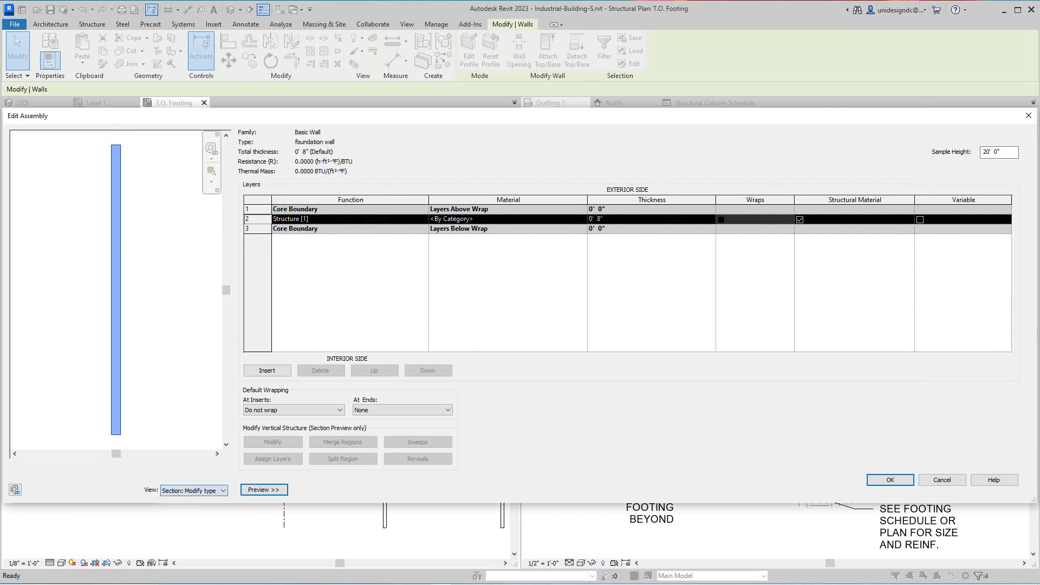
scroll(107, 398, up, 4)
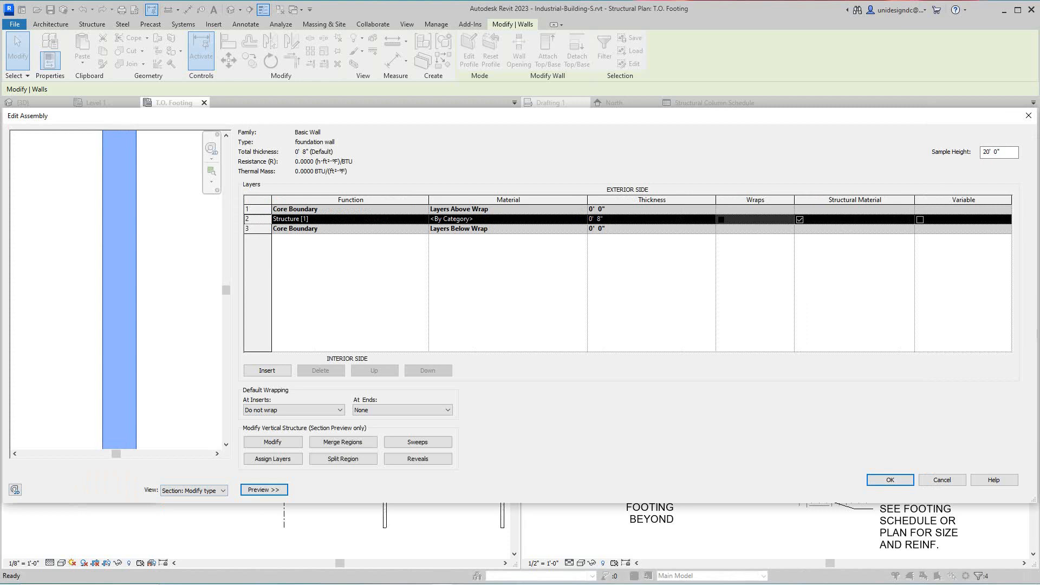
scroll(134, 325, down, 2)
scroll(140, 399, down, 3)
scroll(139, 399, up, 2)
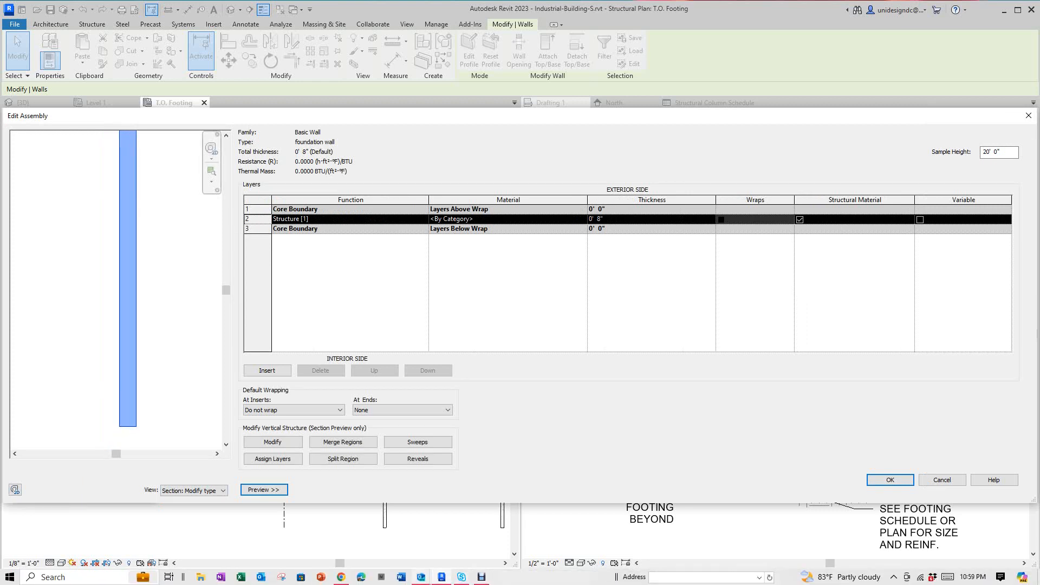
Leave the layer structure, narrow the type properties dialog to uncover the drafting detail, and reopen the structure for editing
click(482, 577)
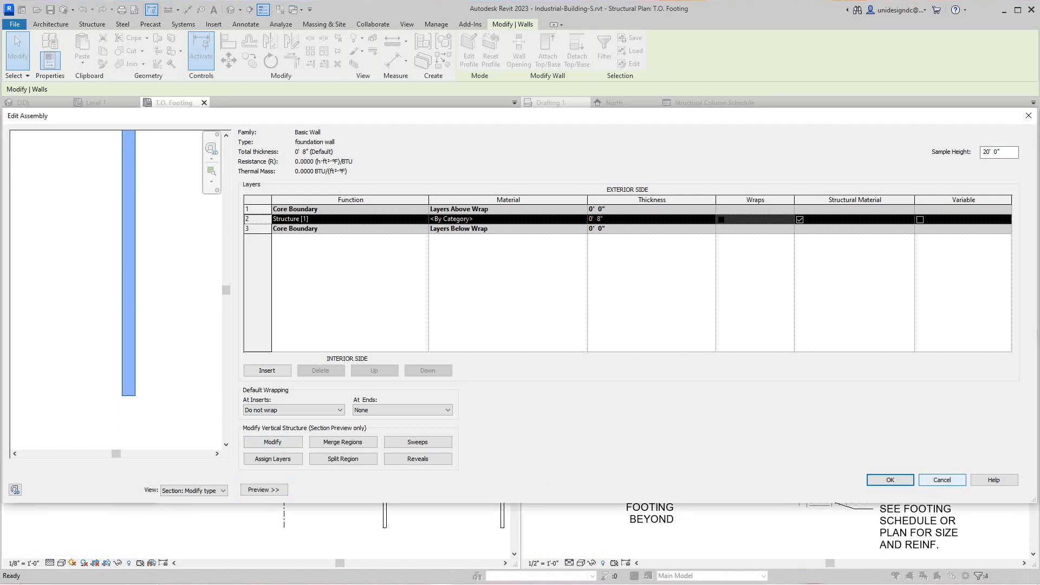
click(942, 479)
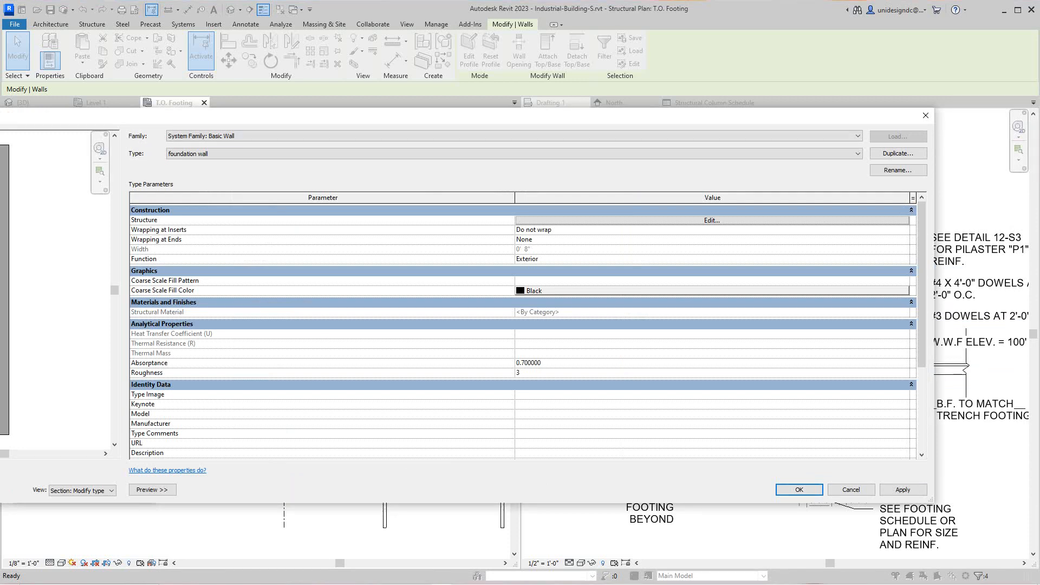
drag(933, 200, 596, 186)
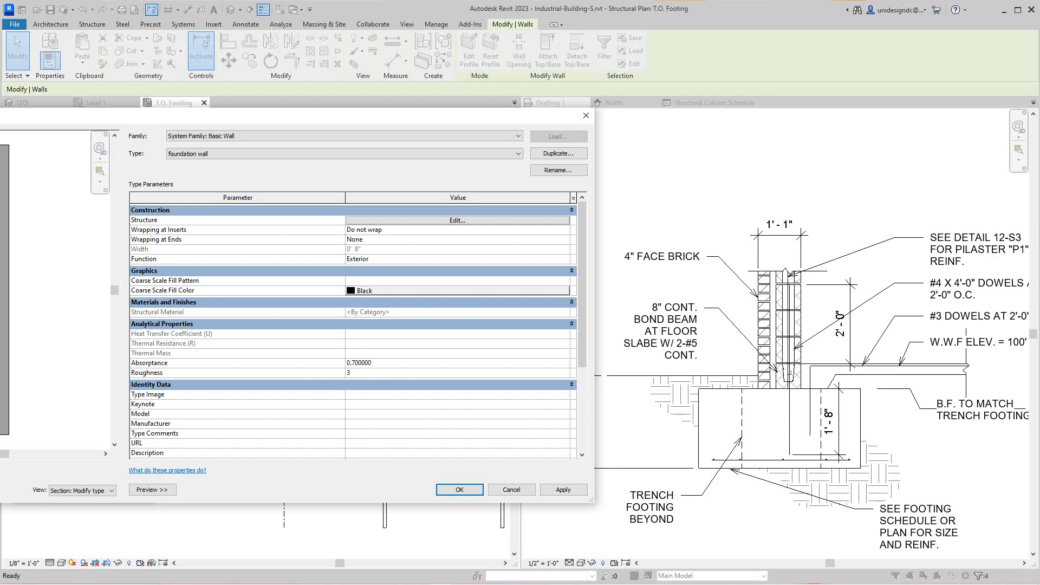
drag(594, 175, 648, 175)
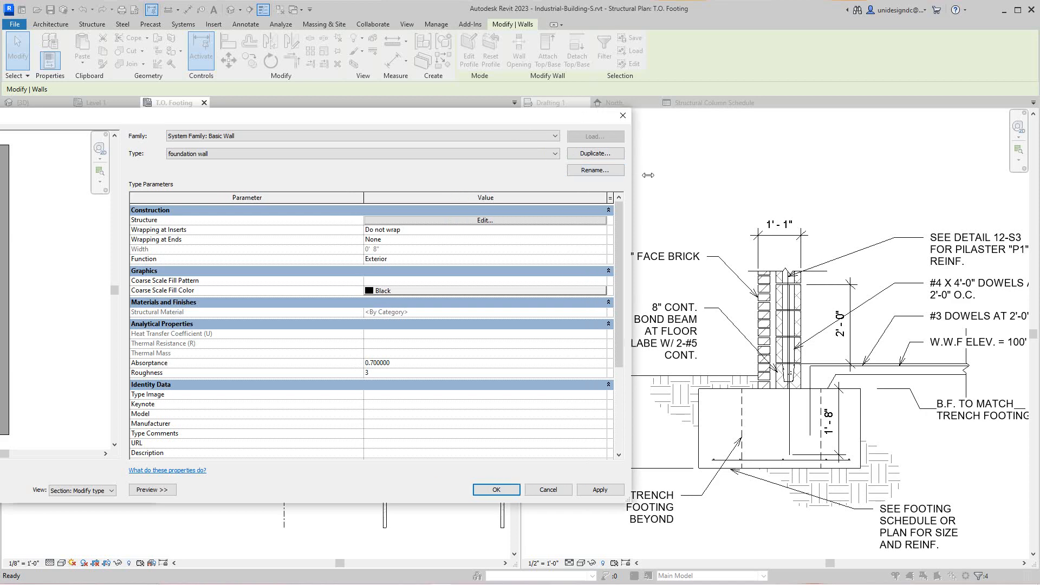
click(484, 220)
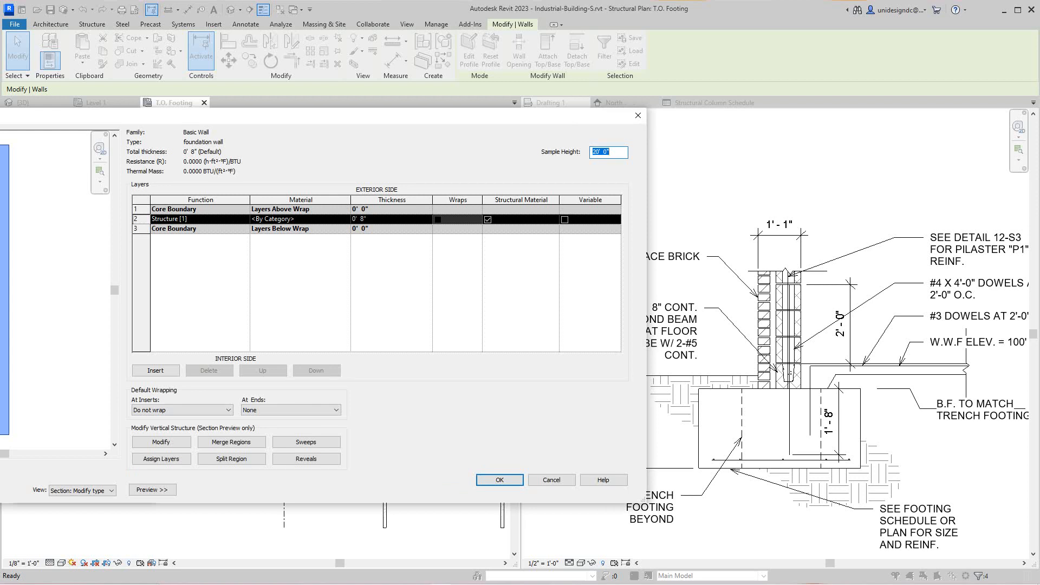
Insert two new structure layers inside the core, on the exterior side of the existing 8" layer
drag(267, 116, 324, 162)
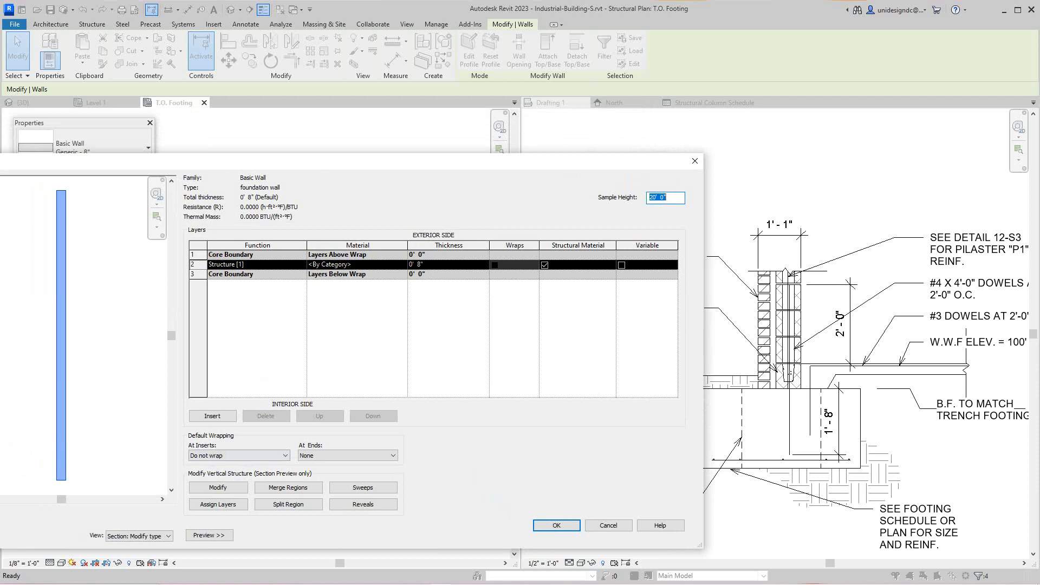
click(212, 416)
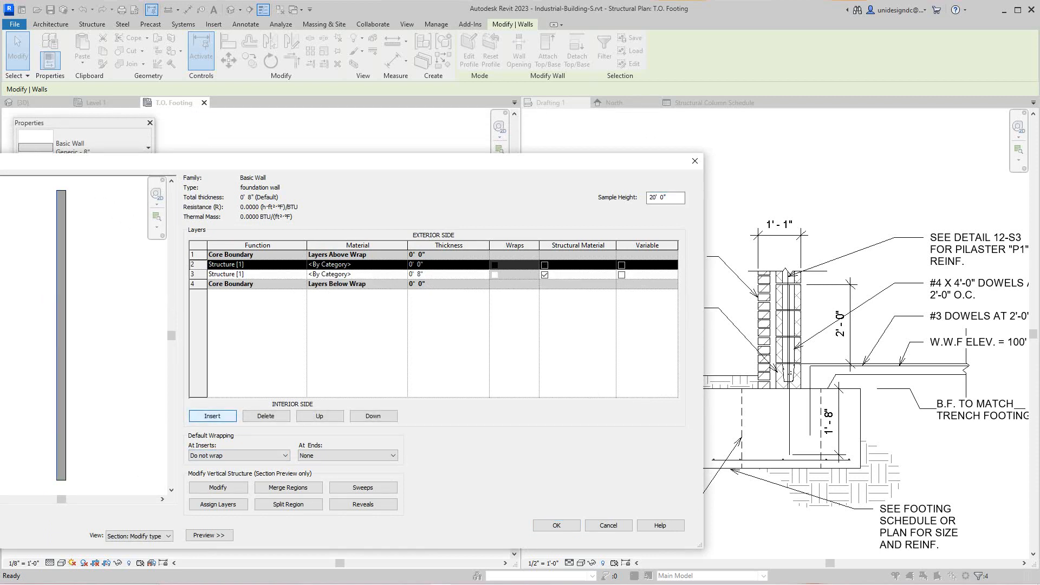
click(212, 416)
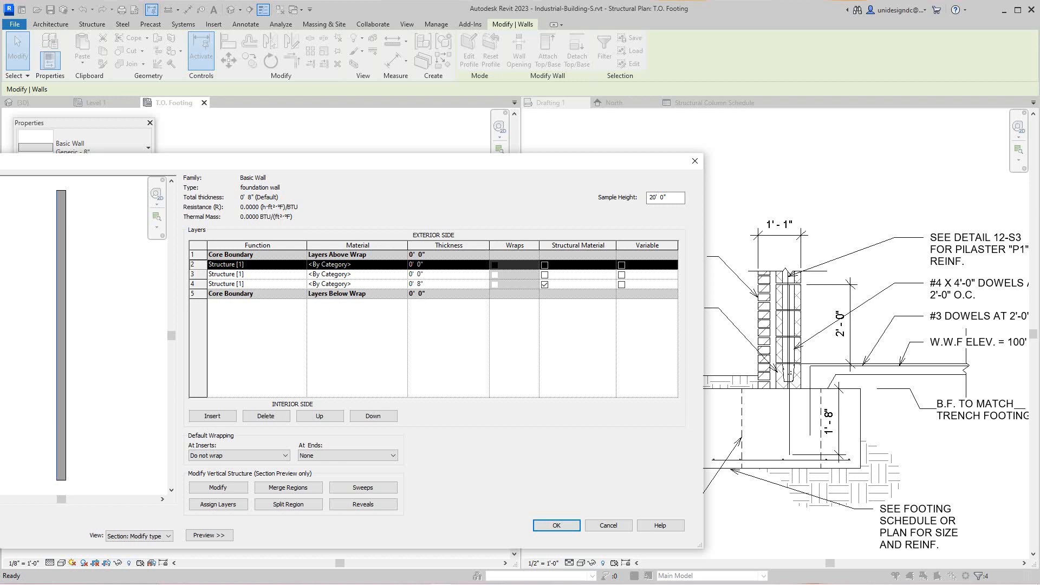
Assign the Brick, Common material to the outermost new layer of the foundation wall
click(359, 264)
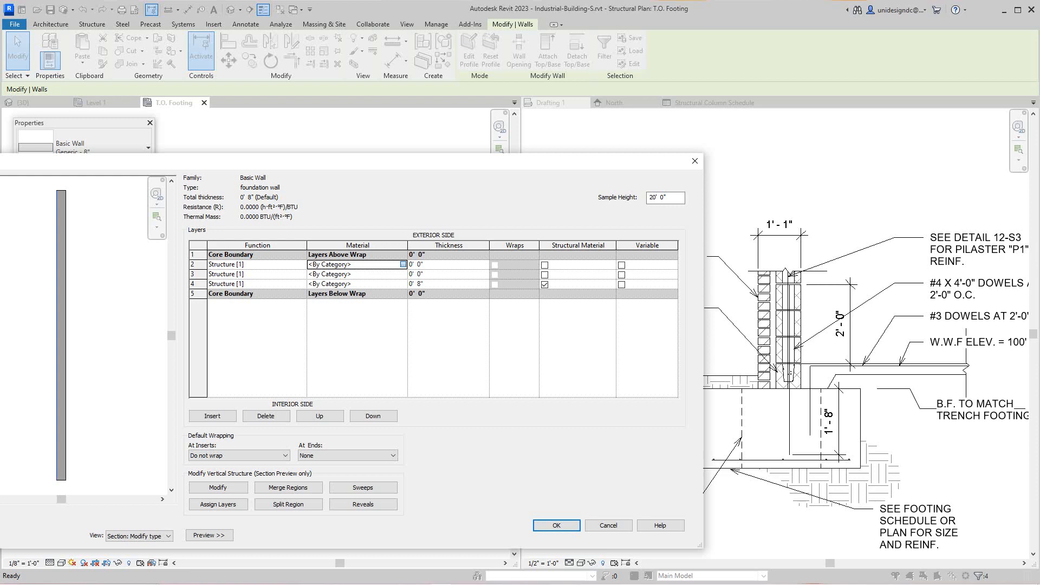
click(403, 265)
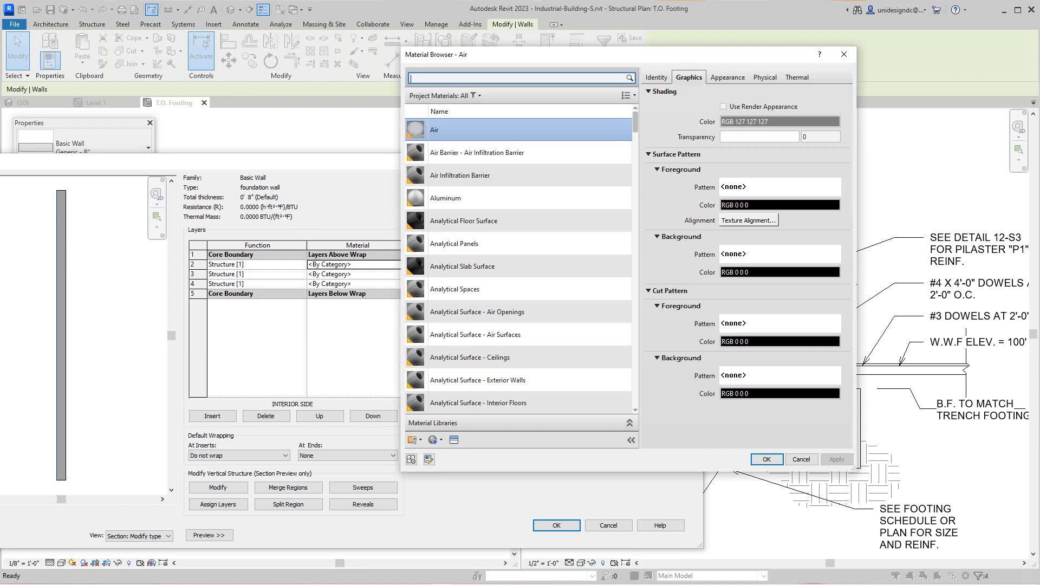
text(br)
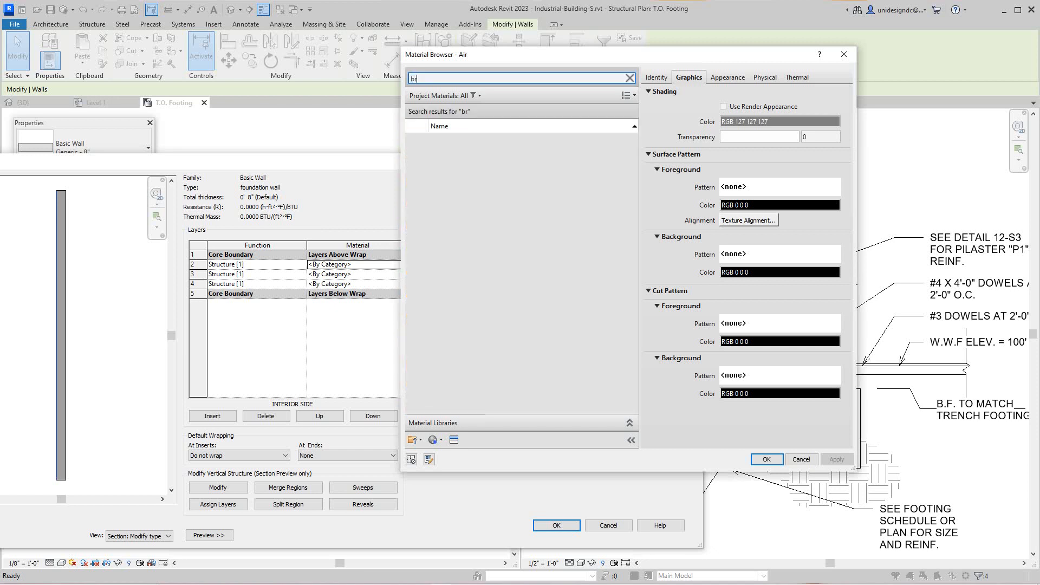
text(ick)
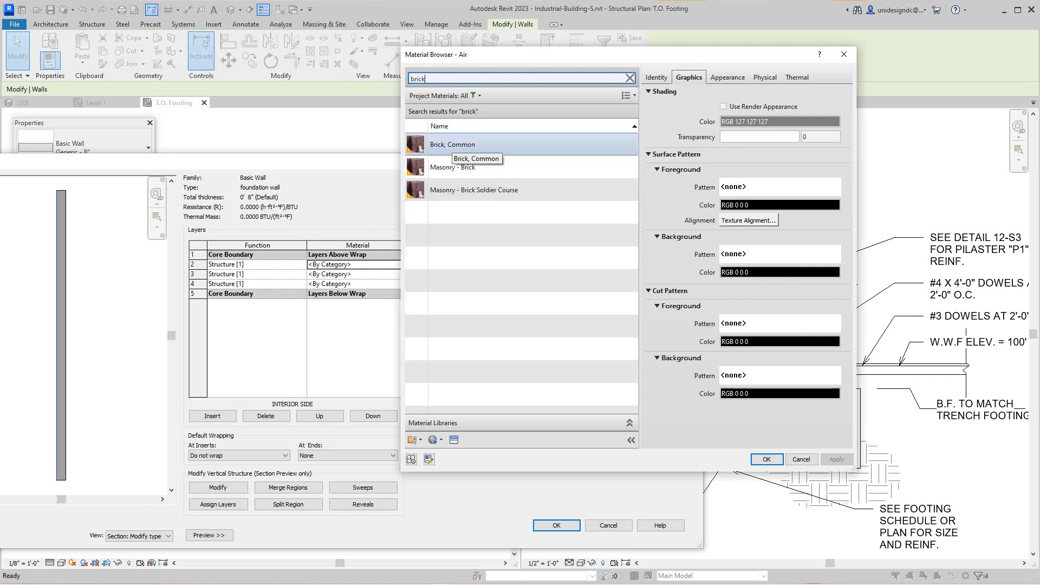
click(452, 145)
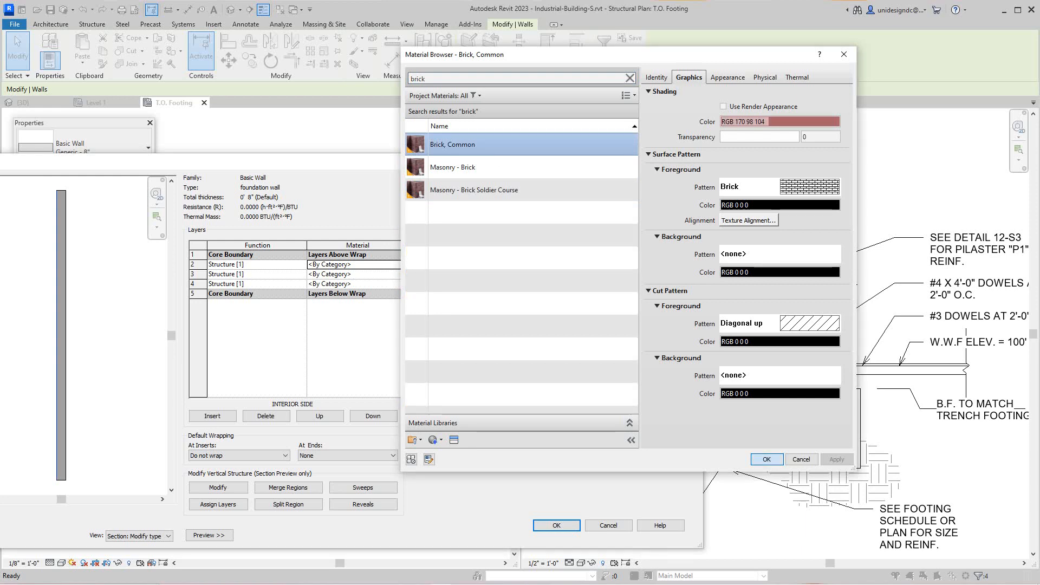
click(766, 459)
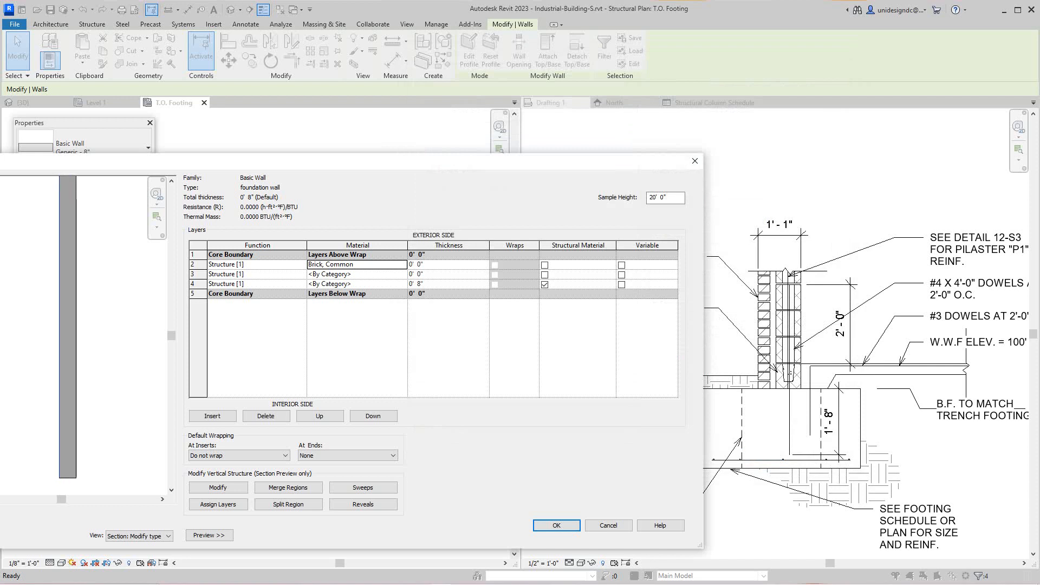
Set the brick layer's thickness to 4" and try to accept the layer structure
click(416, 264)
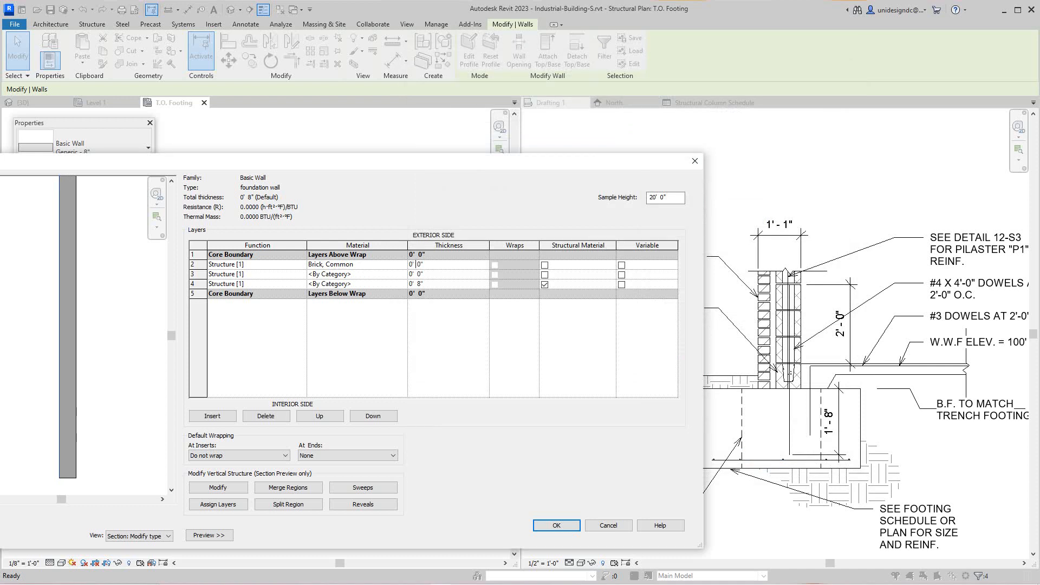
drag(420, 265, 416, 265)
text(4)
click(556, 526)
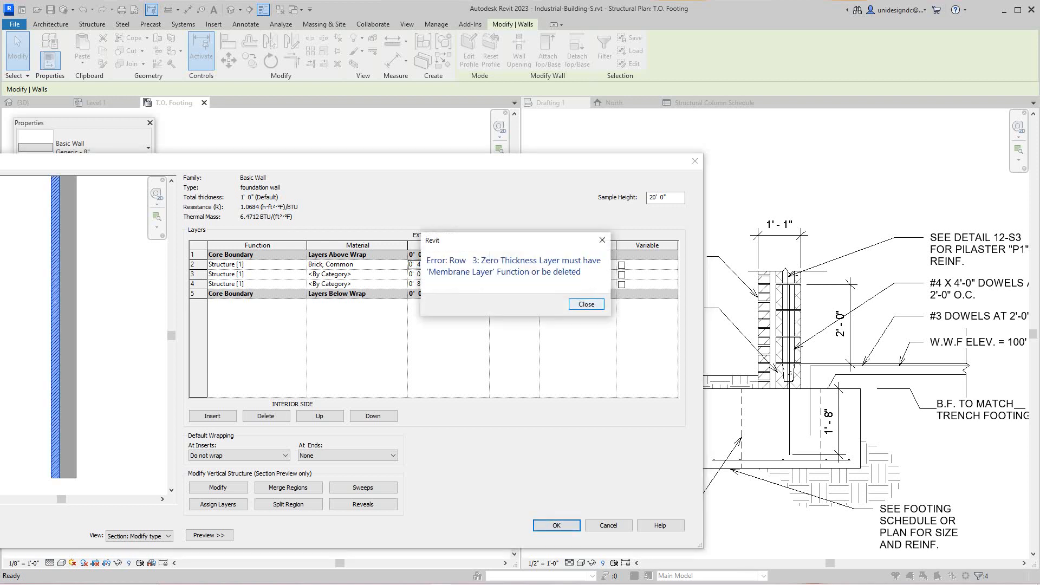
click(586, 304)
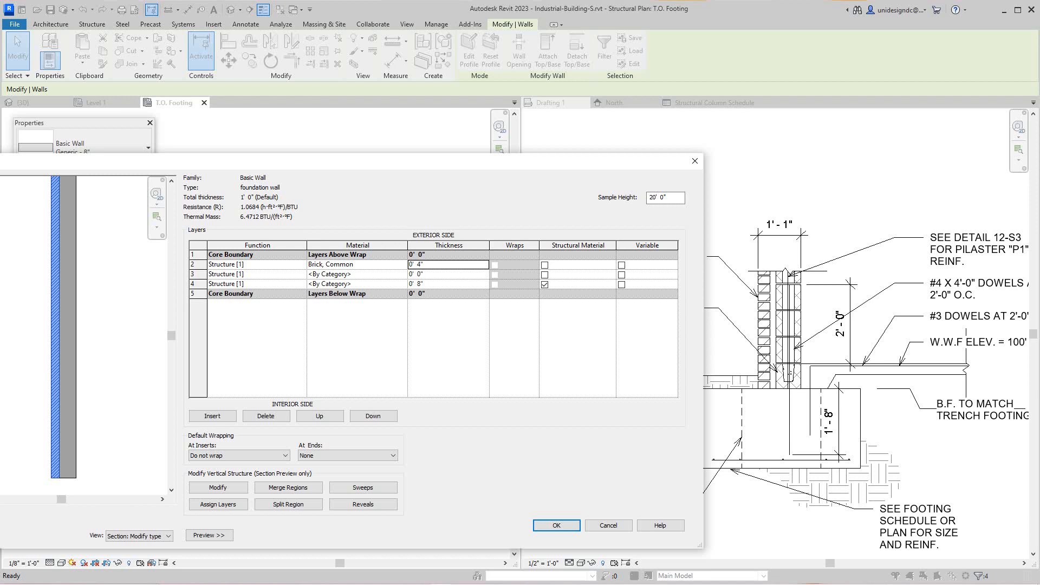
Assign the Misc. Air Layers - Air Space material to the layer directly behind the brick
click(387, 275)
click(403, 274)
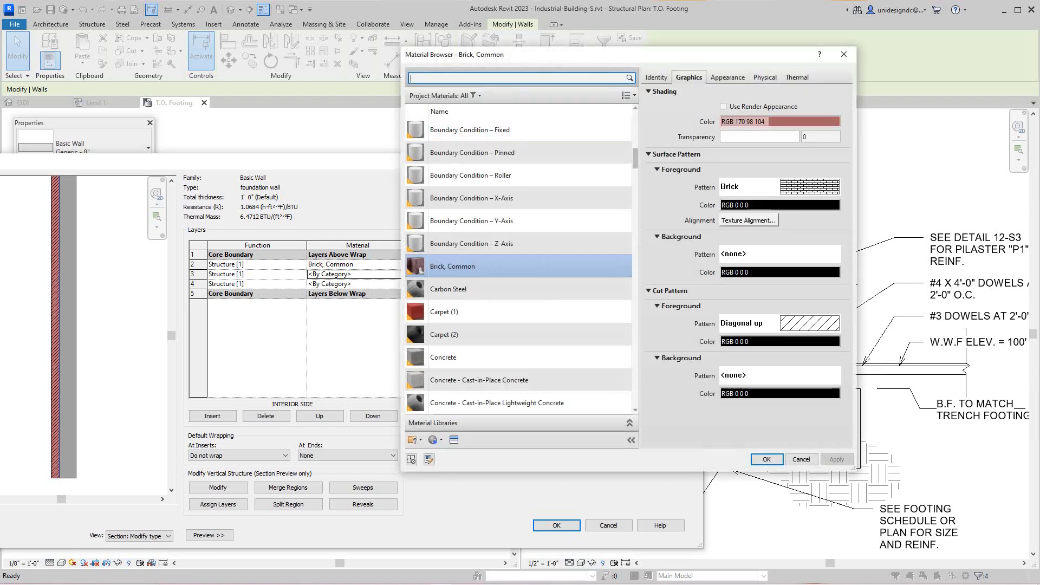
text(air)
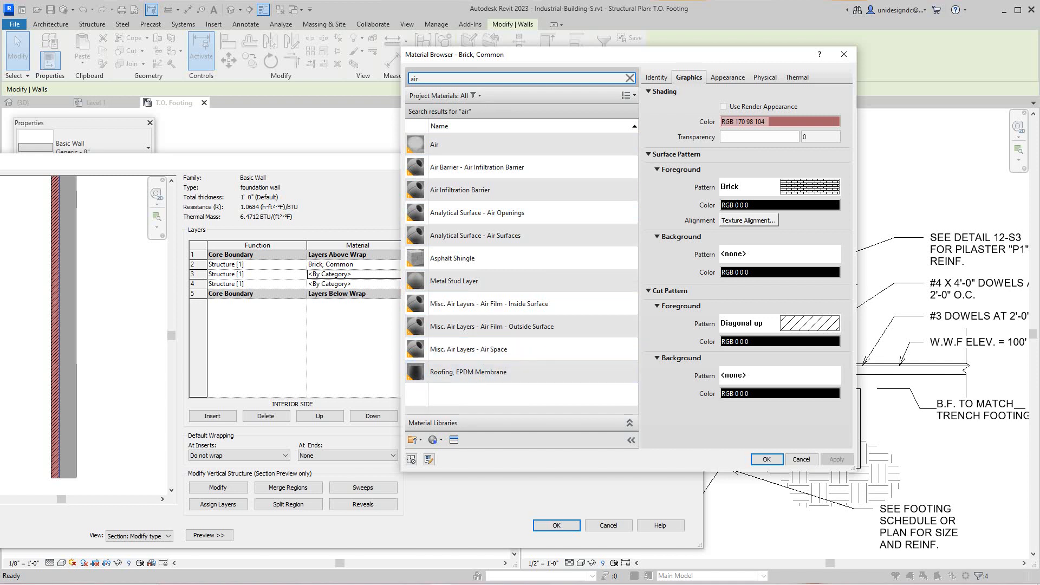
click(485, 350)
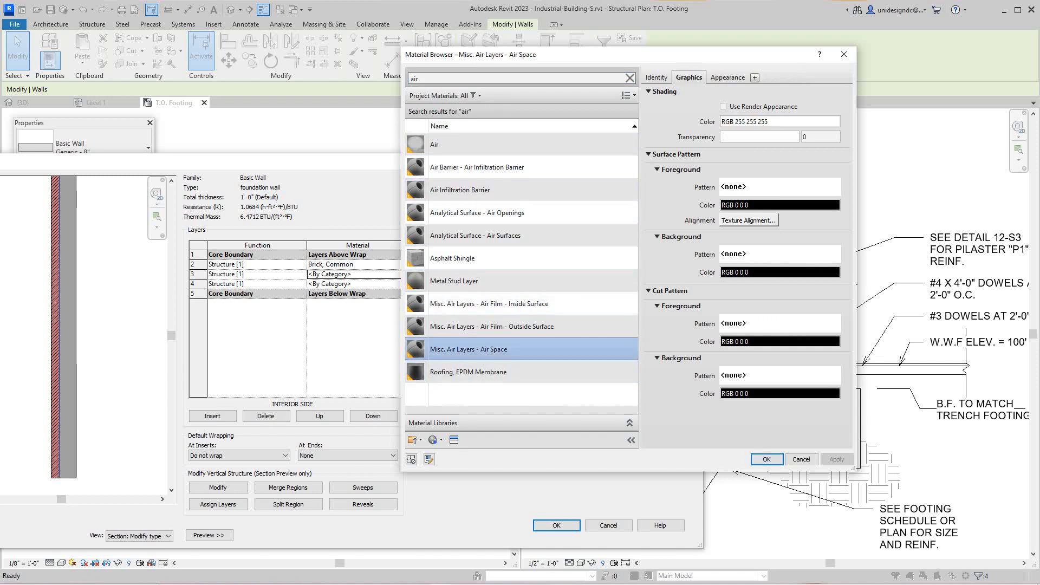
drag(691, 55, 778, 189)
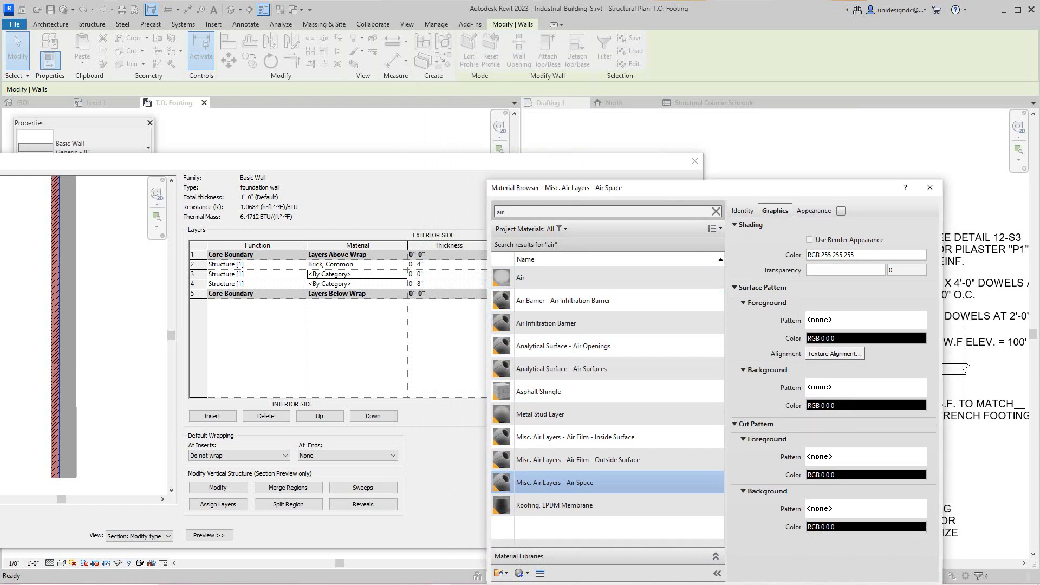
drag(778, 189, 779, 107)
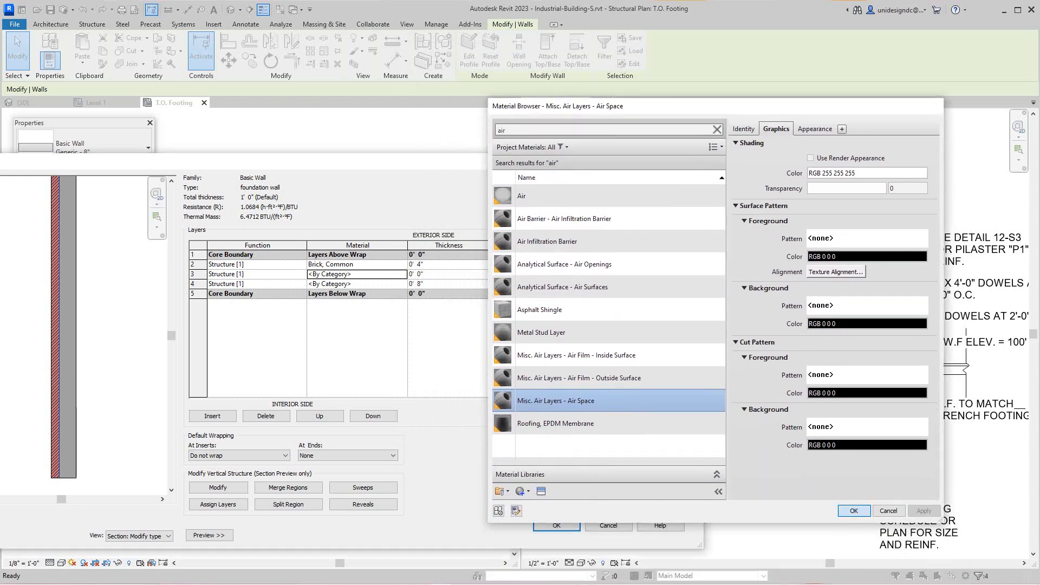
click(853, 511)
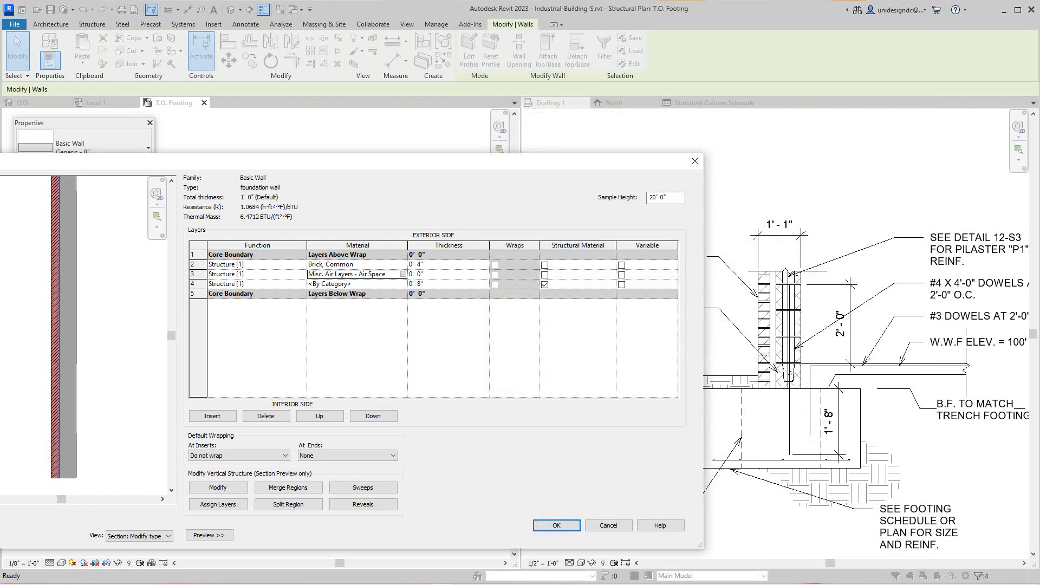
Set the air space layer's thickness to 2"
click(445, 274)
drag(417, 274, 418, 275)
text(2)
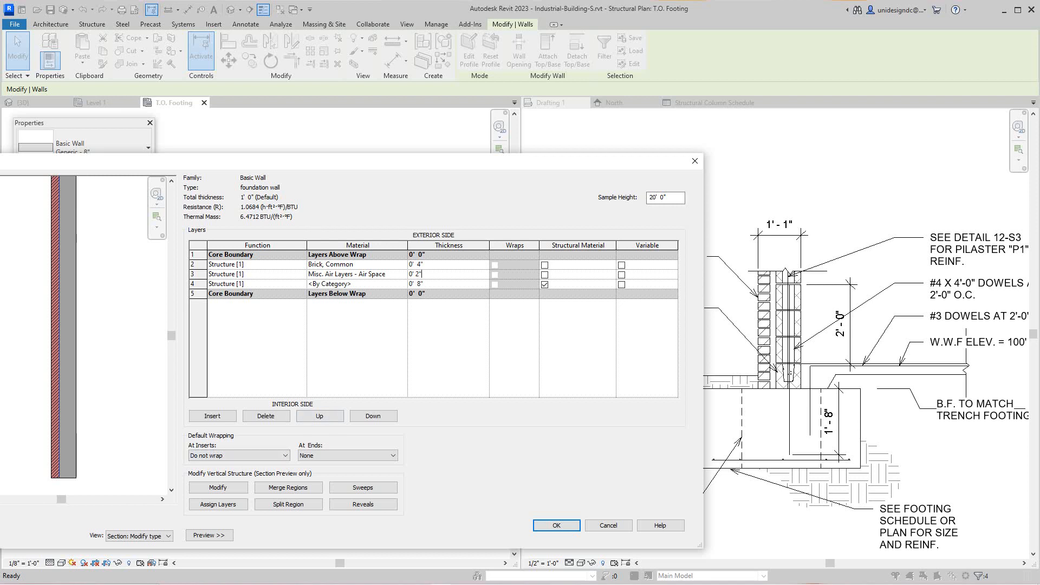
click(424, 284)
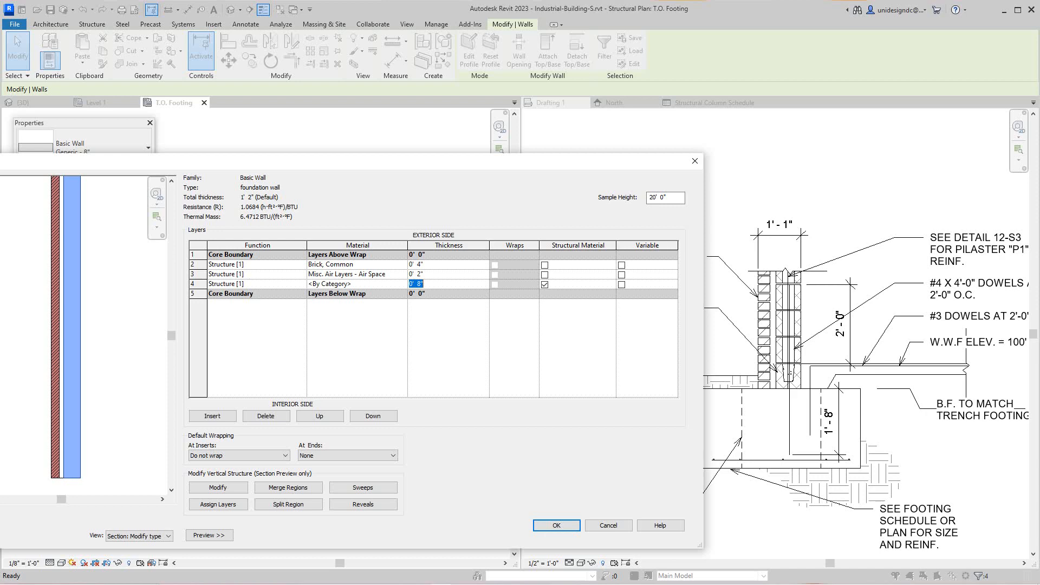
Assign the Concrete Masonry Units material to the 8" structural layer
click(394, 283)
click(403, 284)
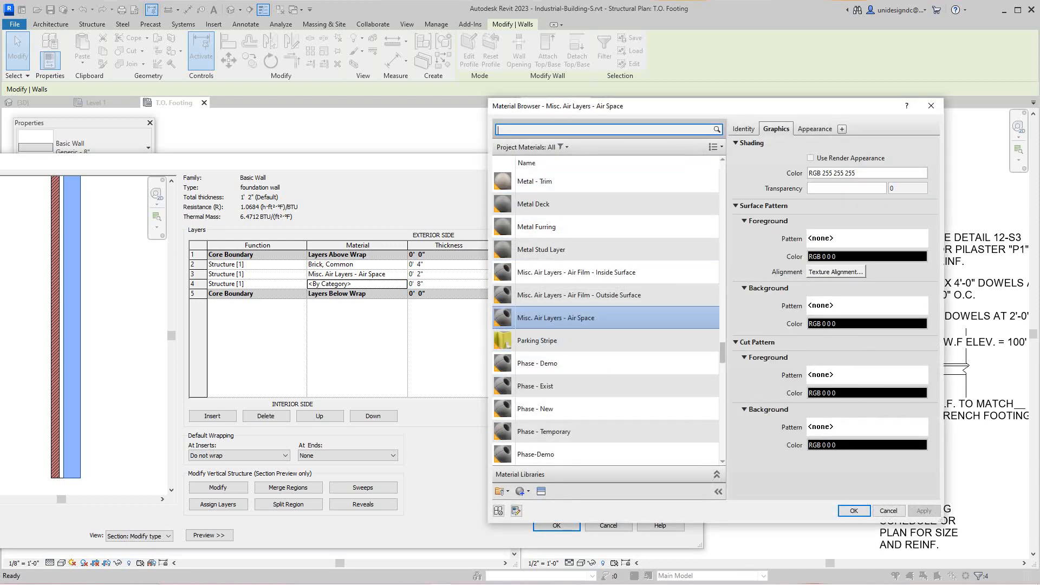
text(ma)
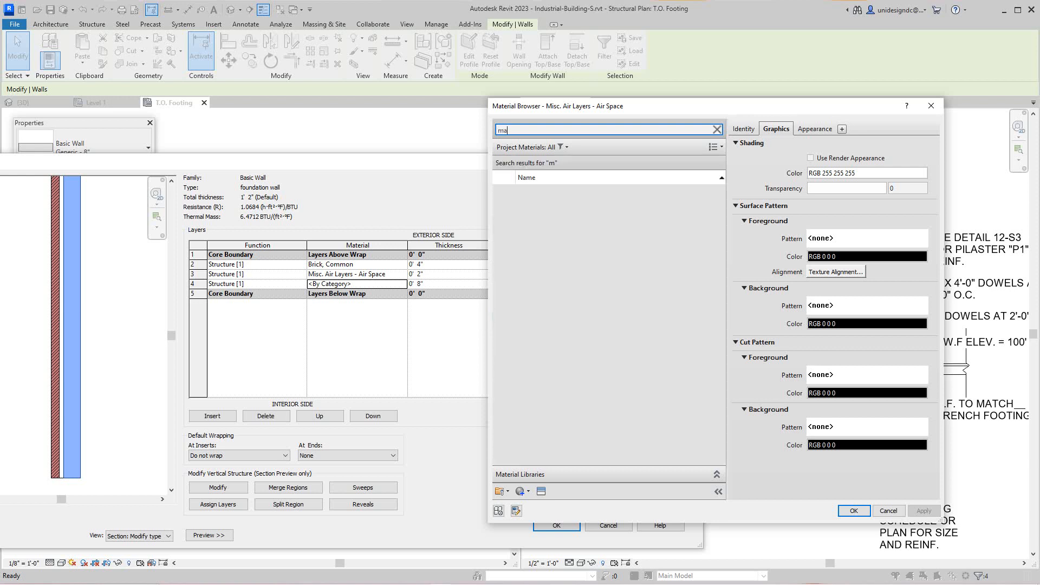
text(sonr)
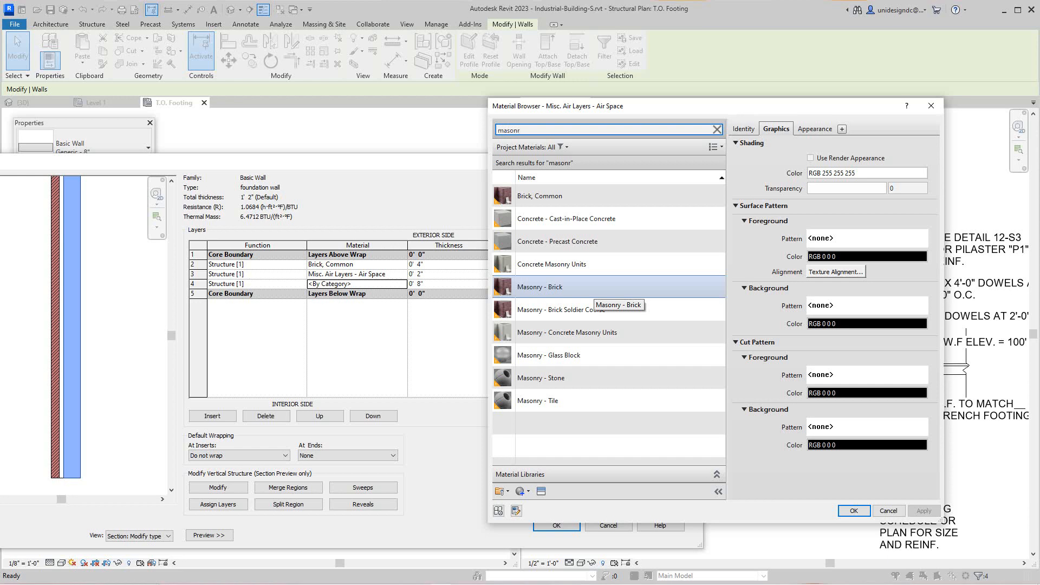
click(553, 264)
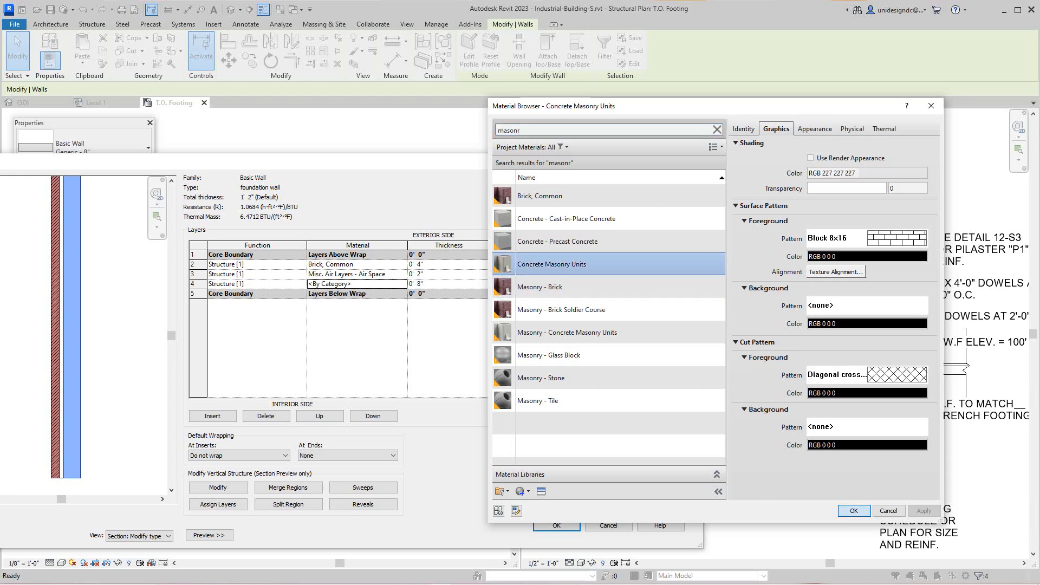
click(853, 510)
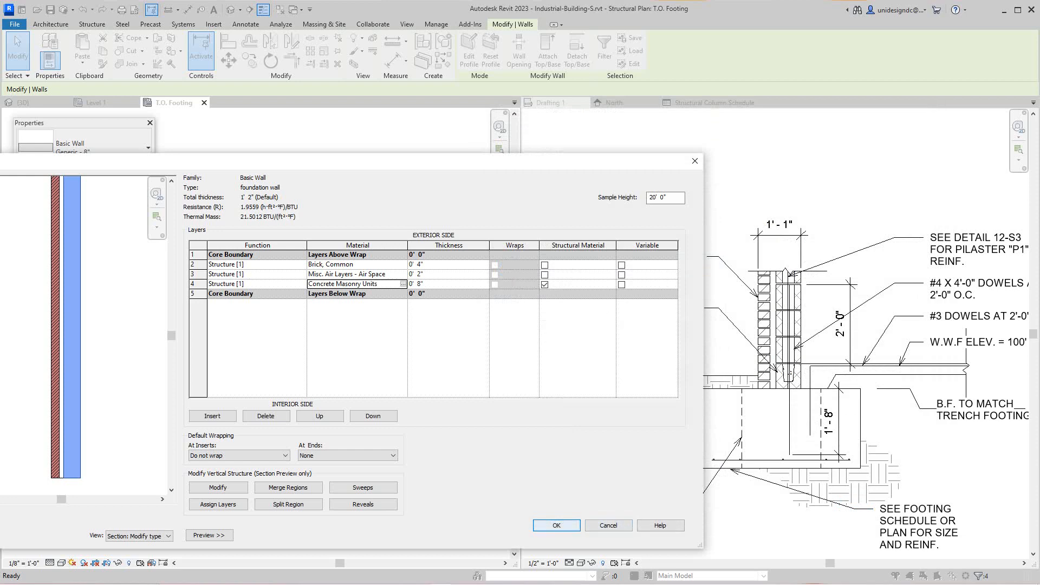
Accept the layer structure and apply the foundation wall type properties to the selected walls
click(556, 525)
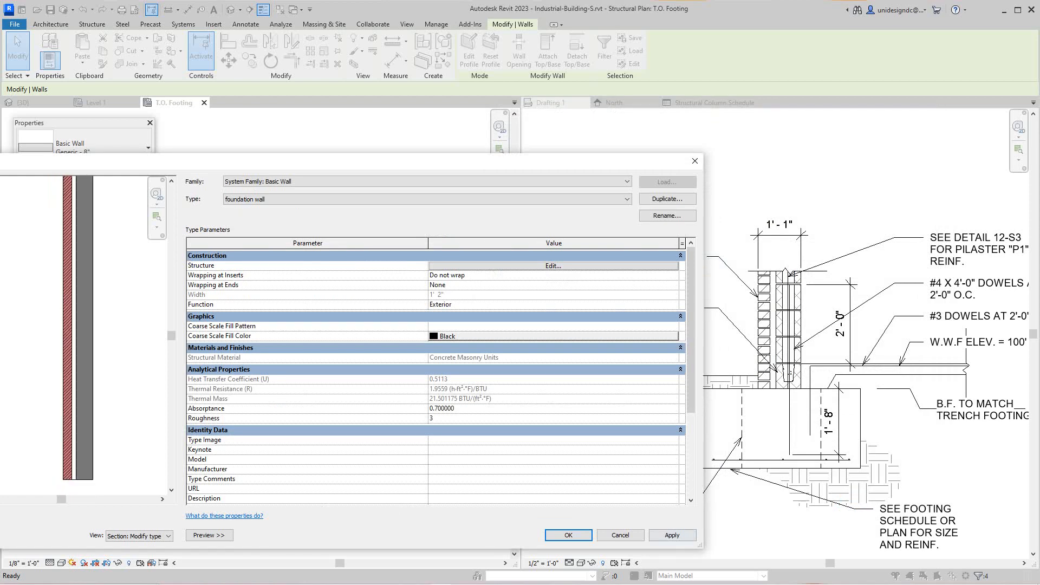
click(672, 535)
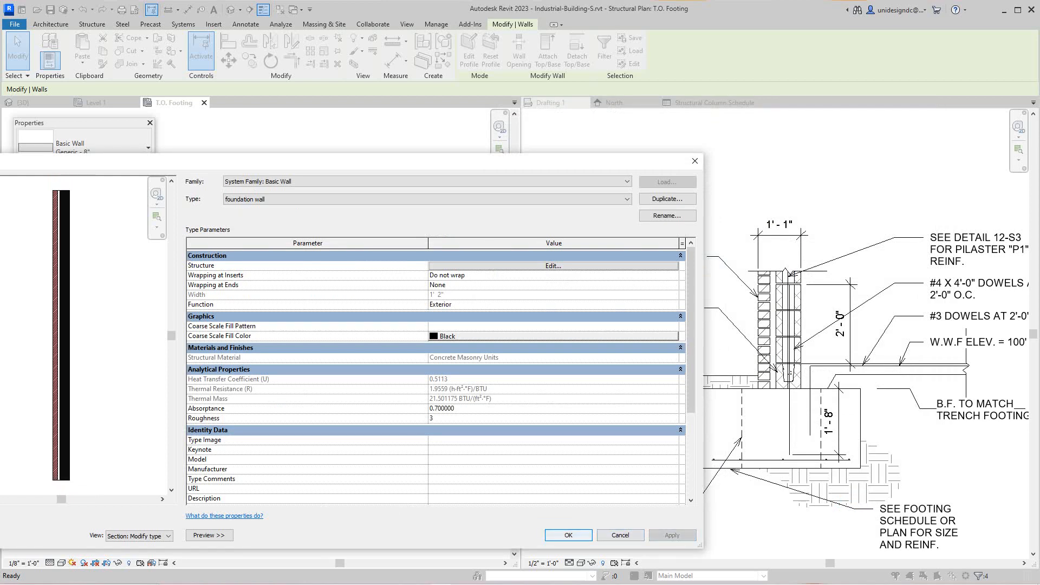
click(568, 535)
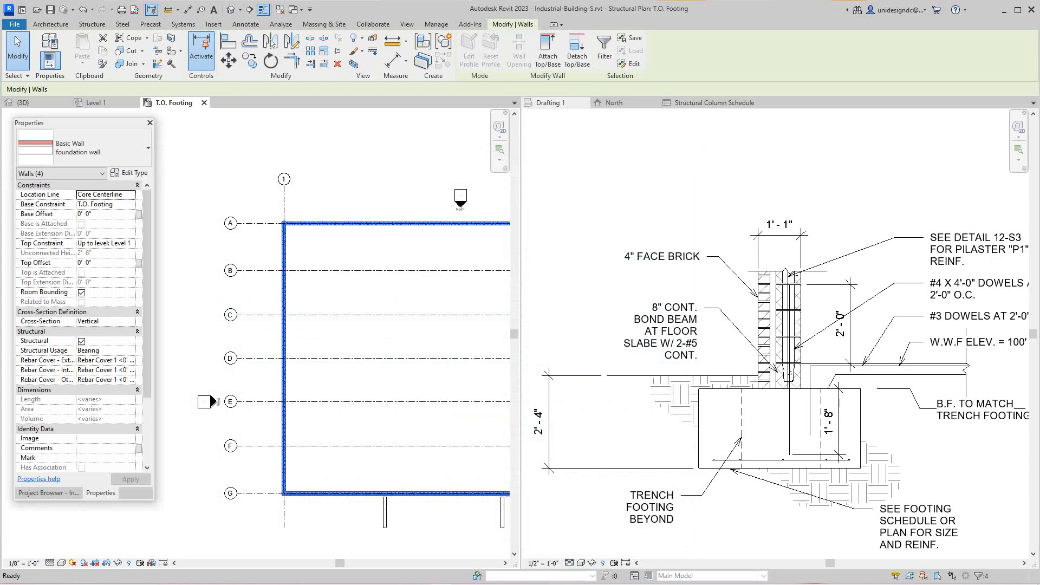
Deselect the walls and examine the layered perimeter walls in the T.O. Footing plan, including the corner at grid 7
scroll(343, 299, down, 2)
middle_drag(343, 300, 180, 332)
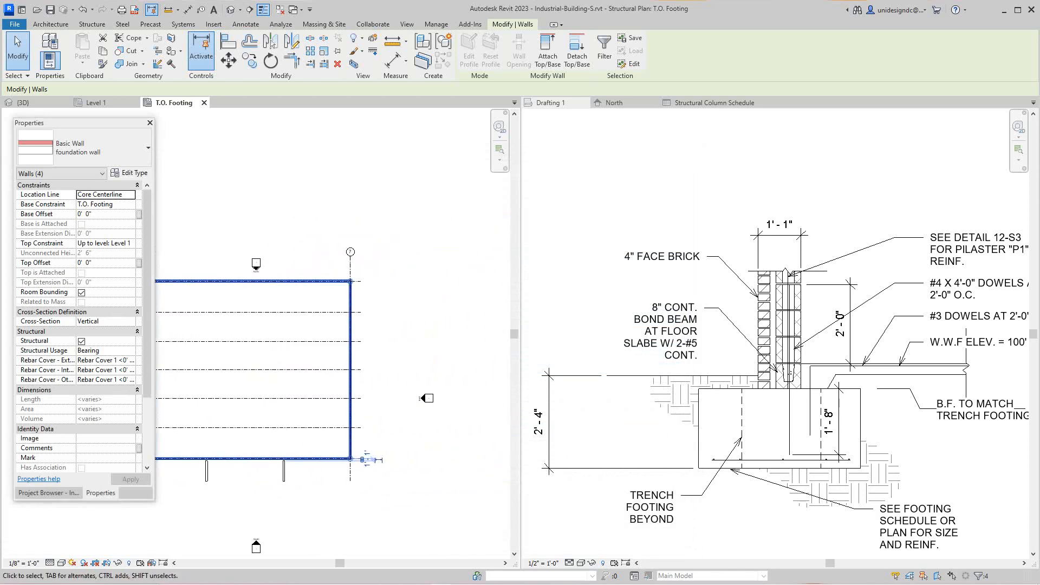
scroll(278, 339, up, 3)
key(Escape)
scroll(337, 256, up, 3)
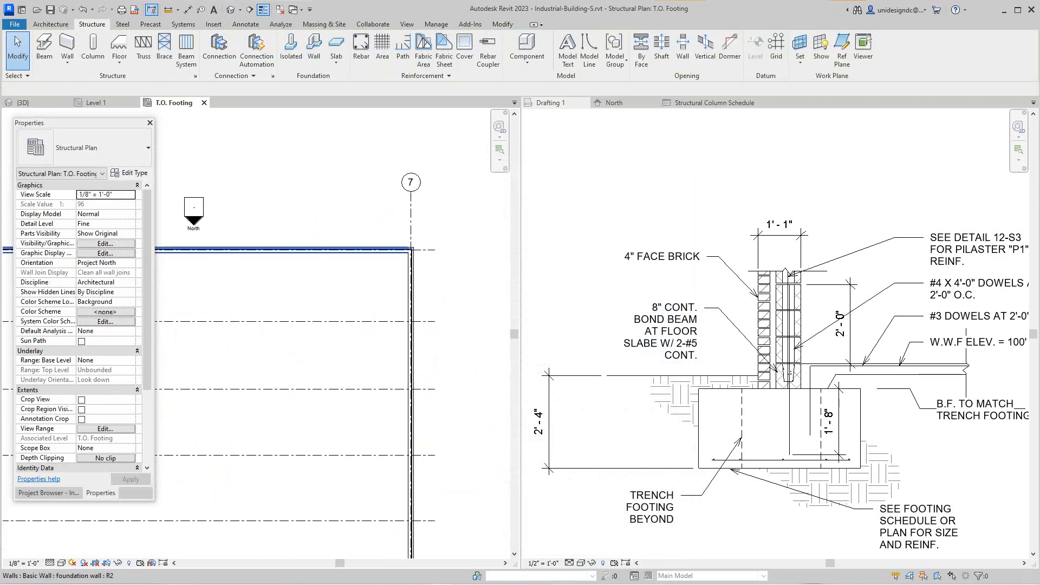
scroll(429, 296, down, 3)
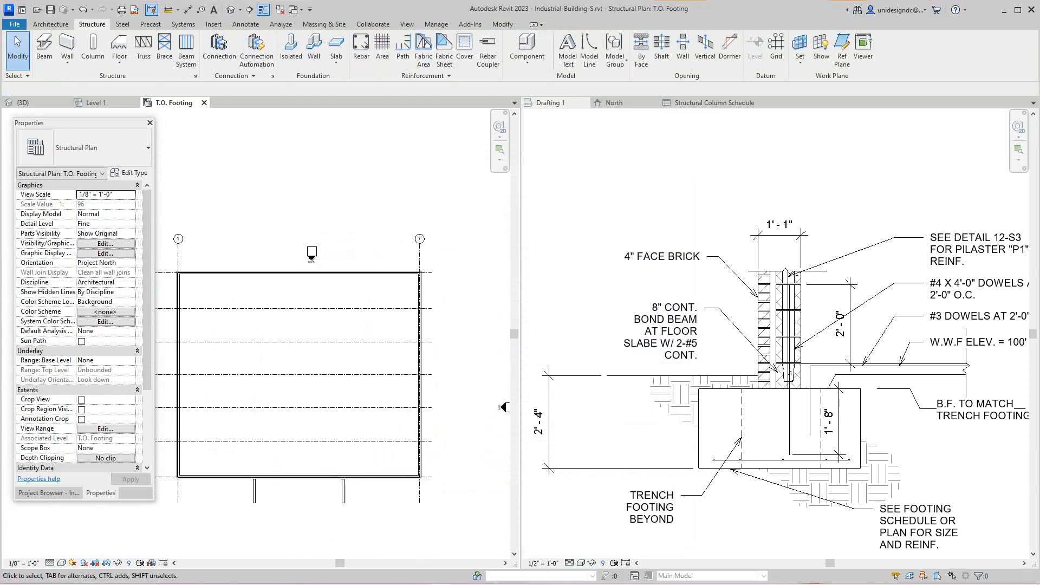
Open the North elevation and examine the foundation wall along the building from grid 1 to grid 7
click(615, 103)
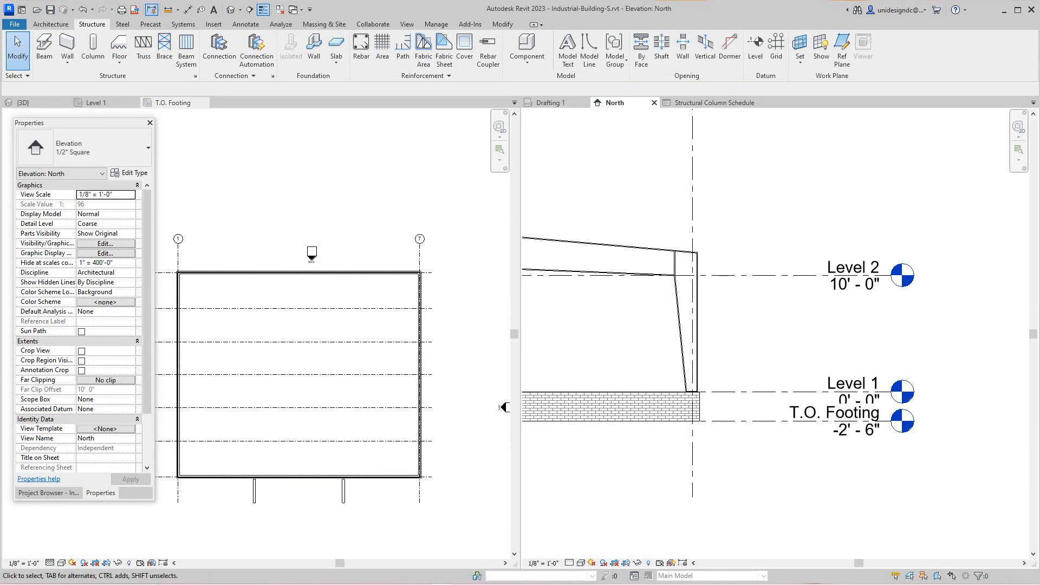
scroll(620, 408, down, 1)
middle_drag(621, 408, 819, 429)
scroll(819, 429, down, 1)
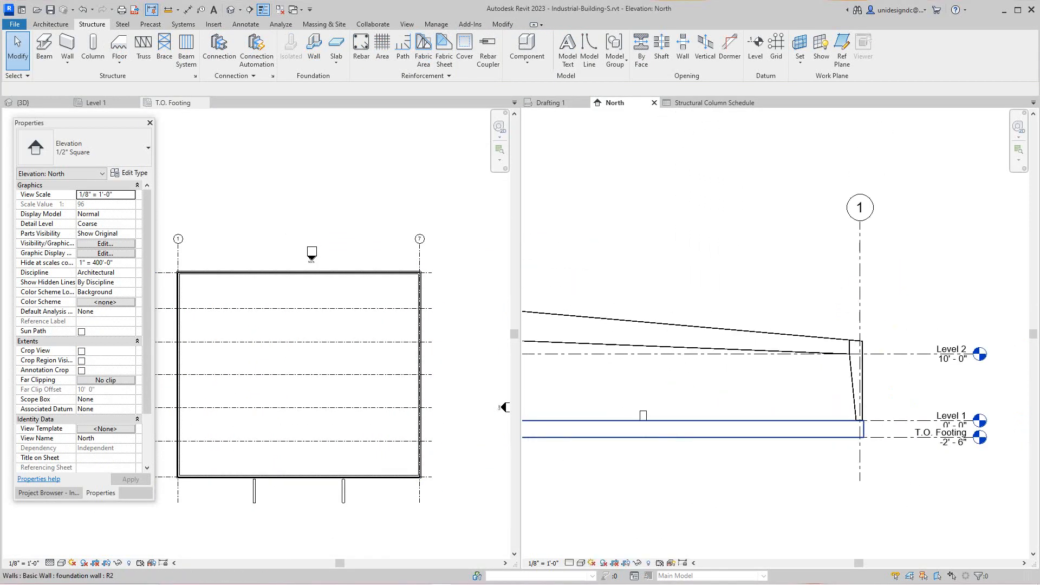
middle_drag(744, 437, 831, 431)
scroll(832, 432, down, 2)
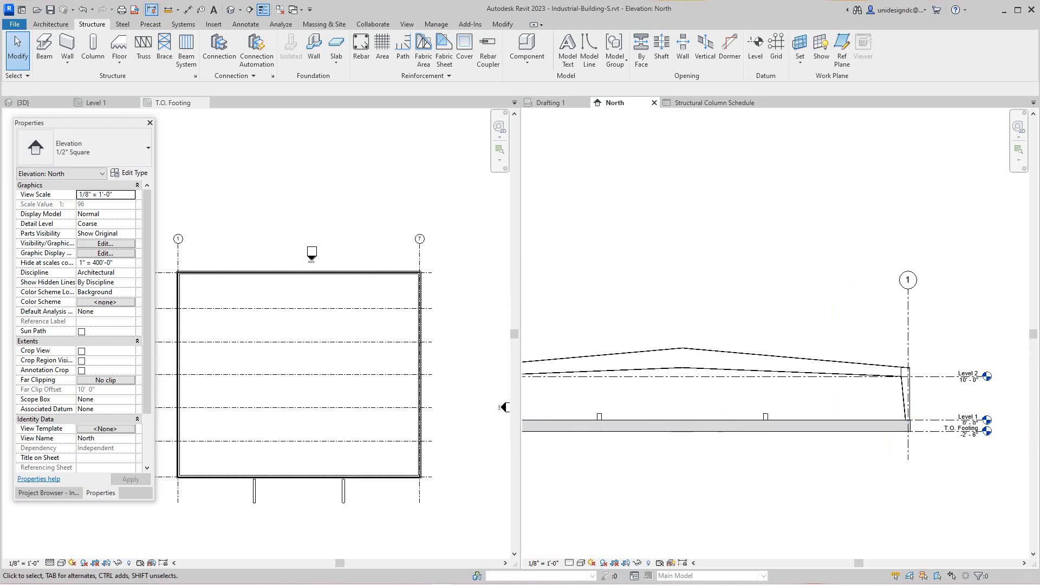
scroll(808, 398, down, 3)
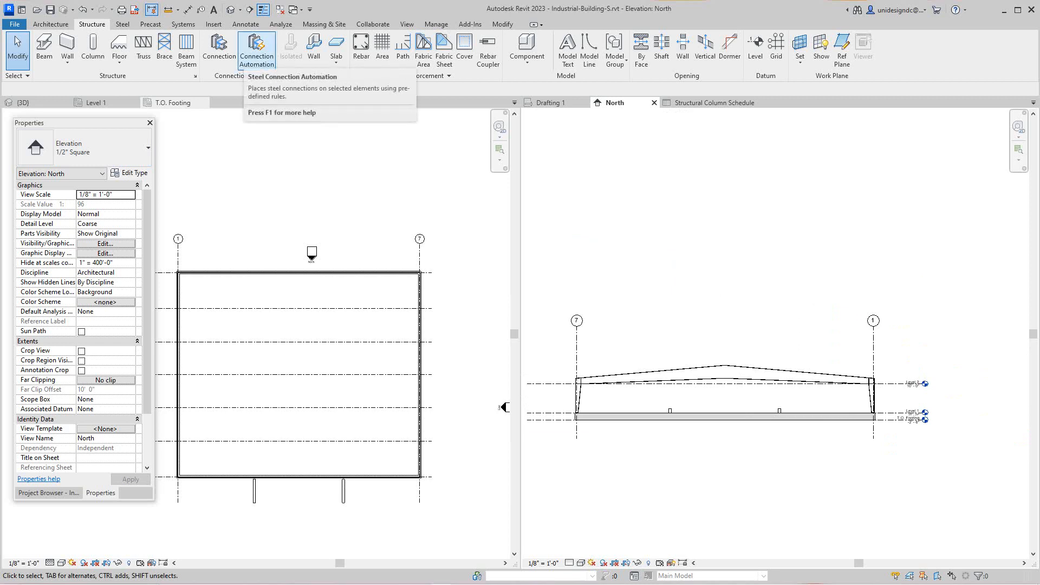
Open the Drafting 1 view and examine the trench footing detail with its brick and block wall
click(552, 102)
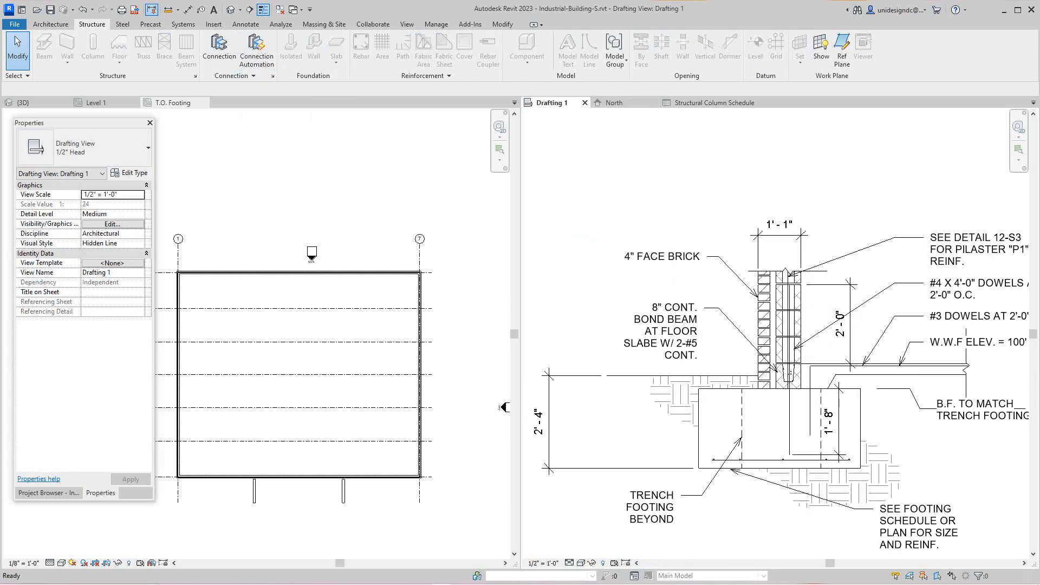
scroll(780, 500, up, 1)
mouse_move(780, 500)
middle_down()
mouse_move(703, 499)
mouse_move(722, 446)
mouse_move(720, 458)
middle_up()
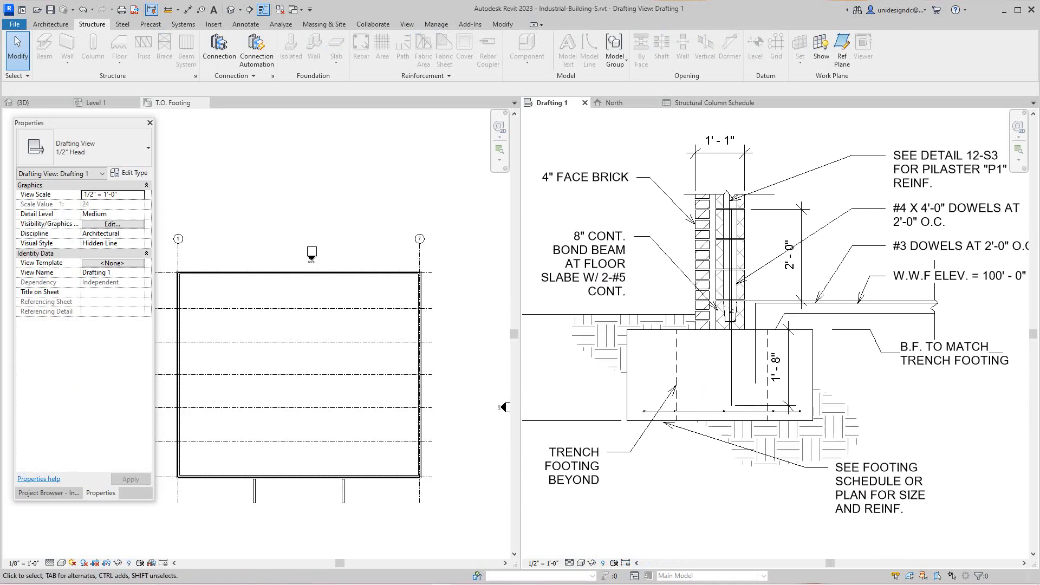
scroll(720, 458, down, 1)
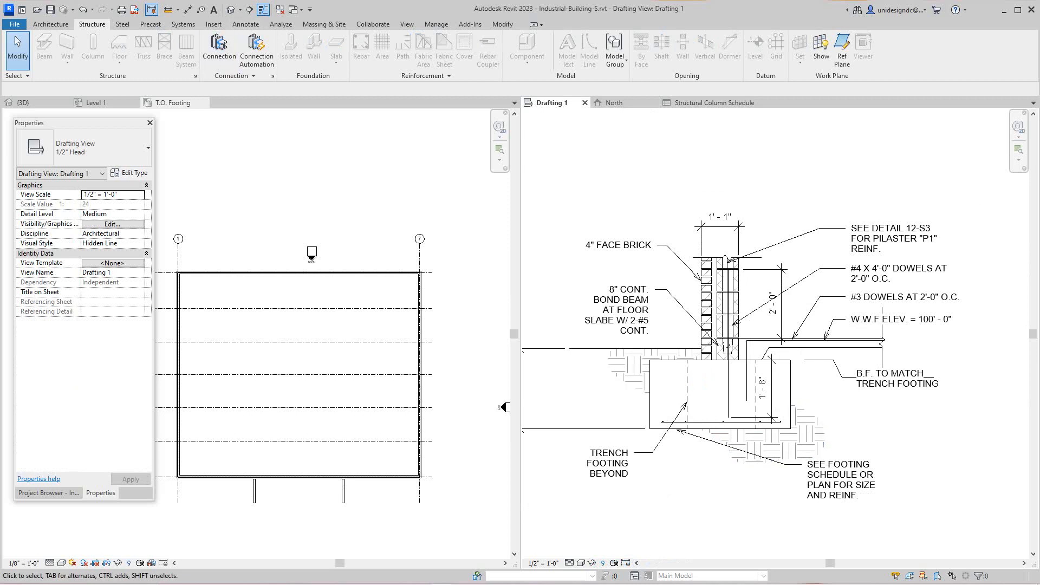
Measure the footing's depth in the Drafting 1 detail with a temporary aligned dimension, without placing it
click(246, 24)
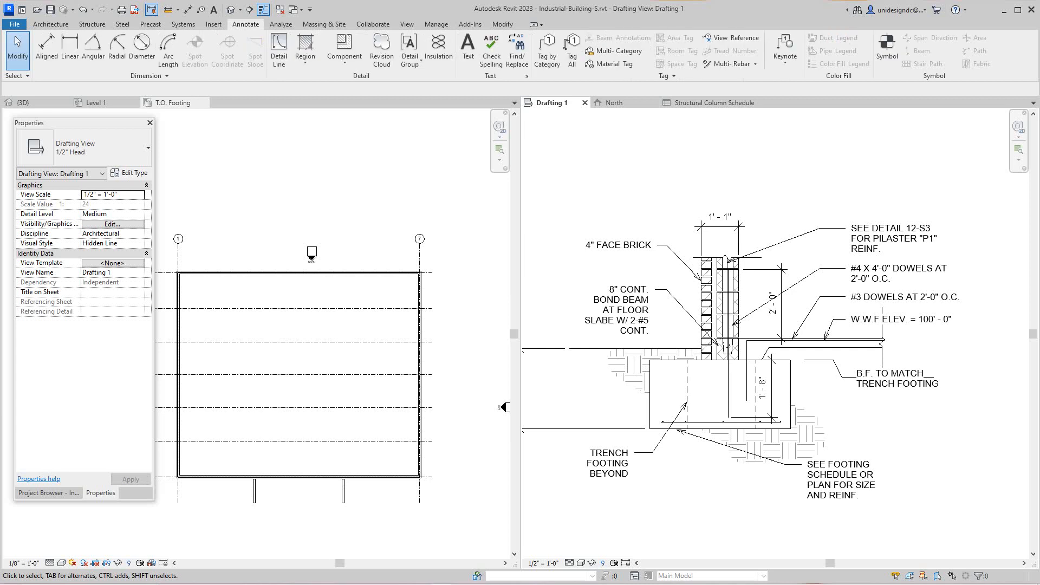
click(46, 49)
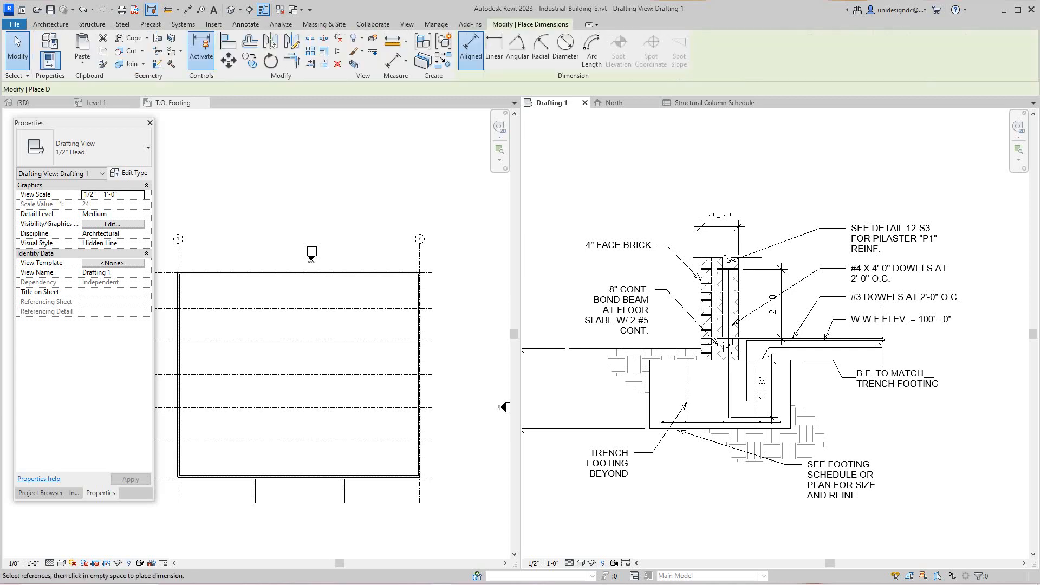
click(680, 360)
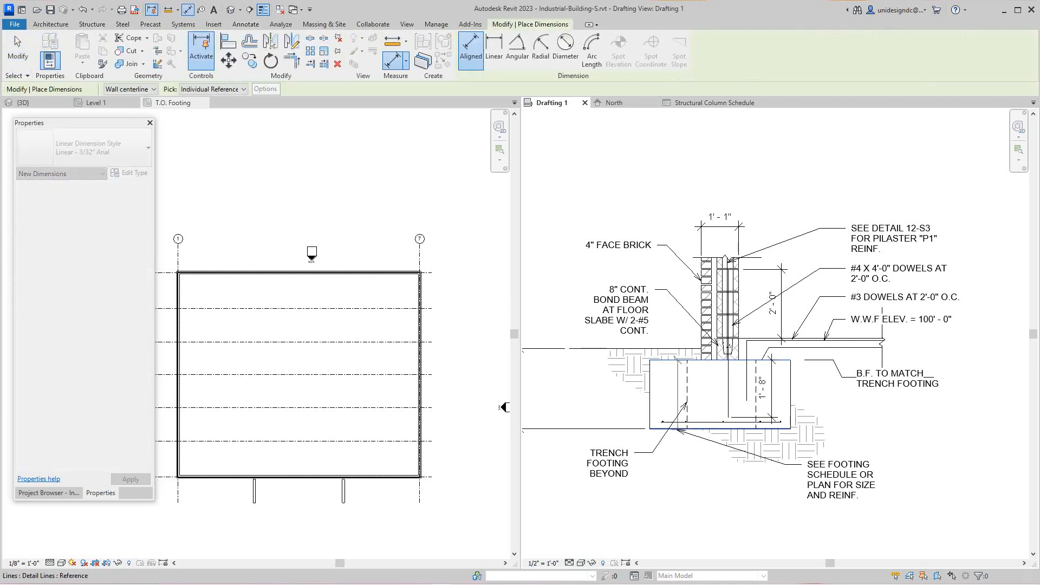
click(678, 428)
right_click(676, 423)
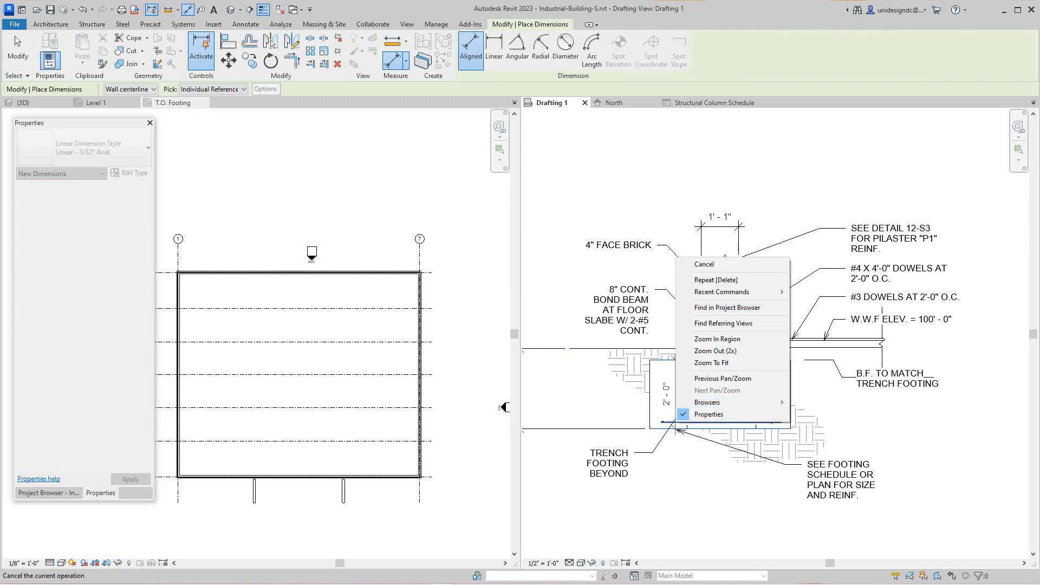
click(772, 165)
right_click(757, 278)
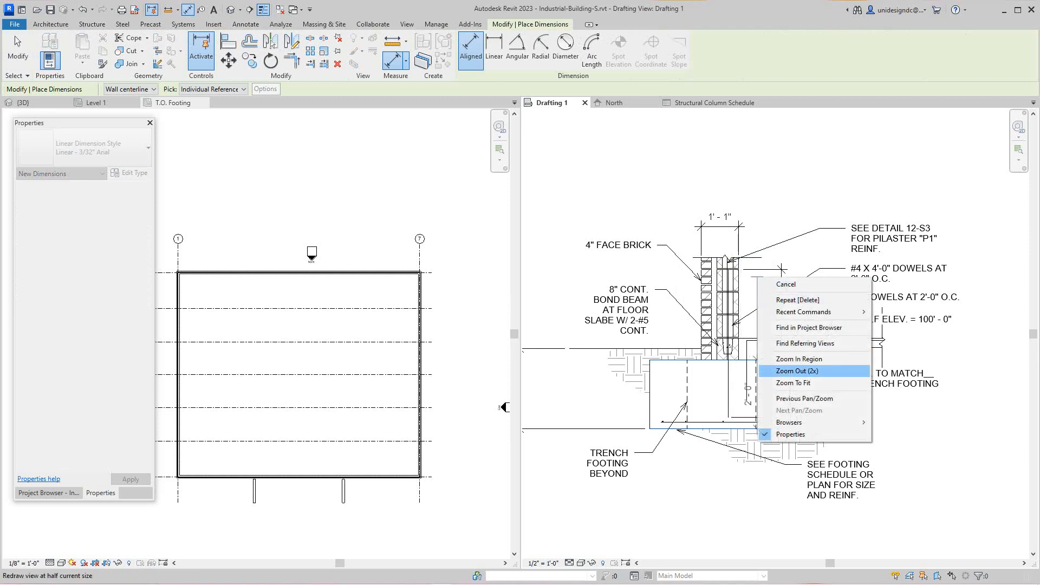
click(785, 284)
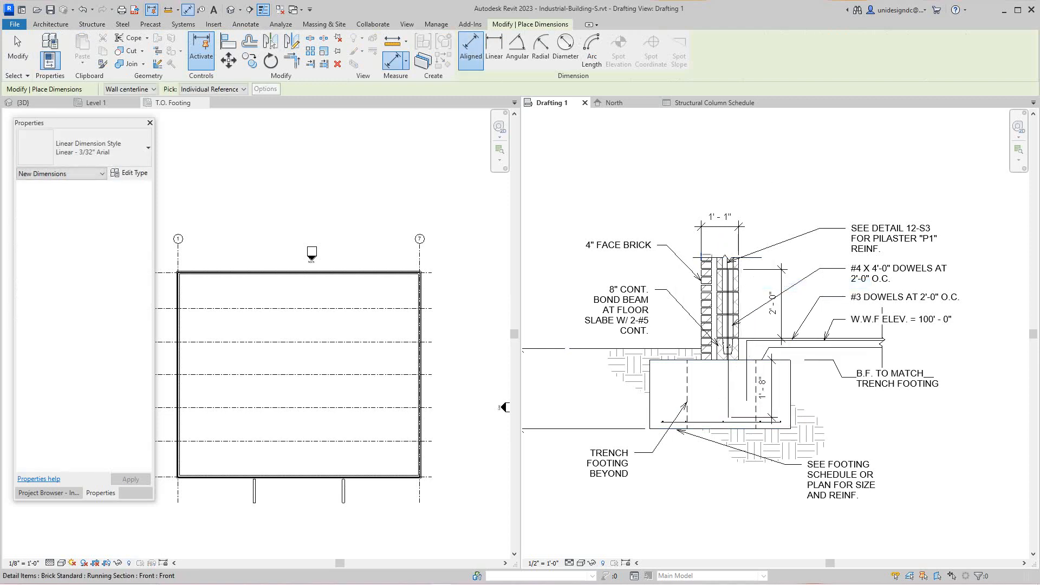
Measure the wall's overall thickness and the footing's width in the detail with aligned dimensions, without placing either
click(701, 250)
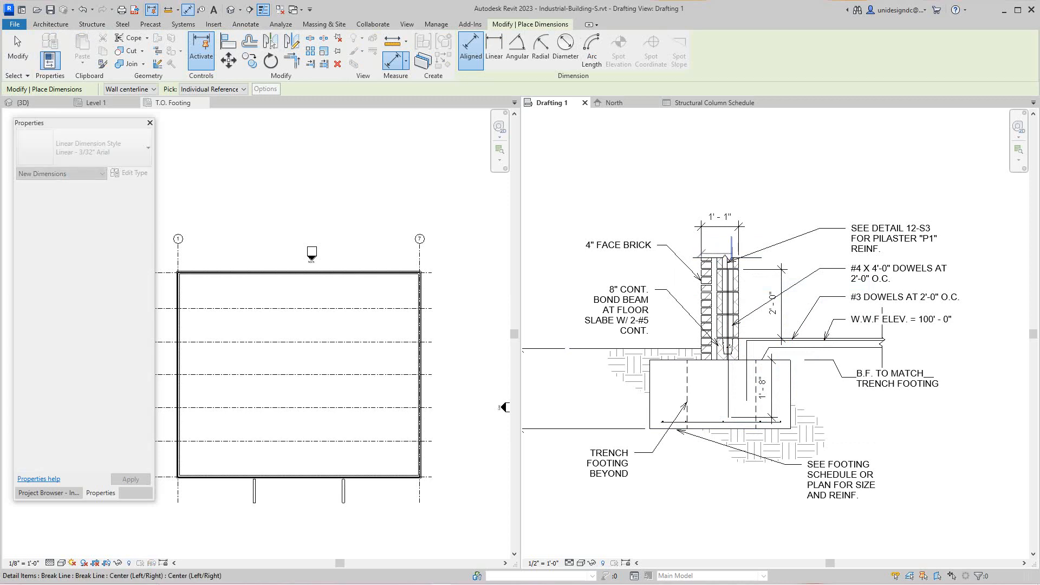
click(739, 252)
right_click(740, 207)
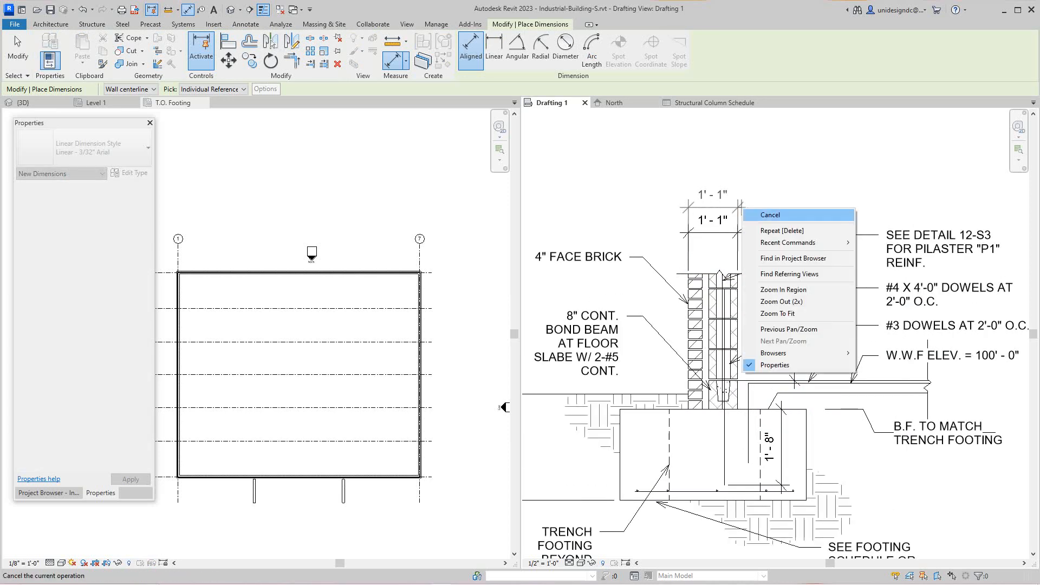
click(764, 211)
click(650, 394)
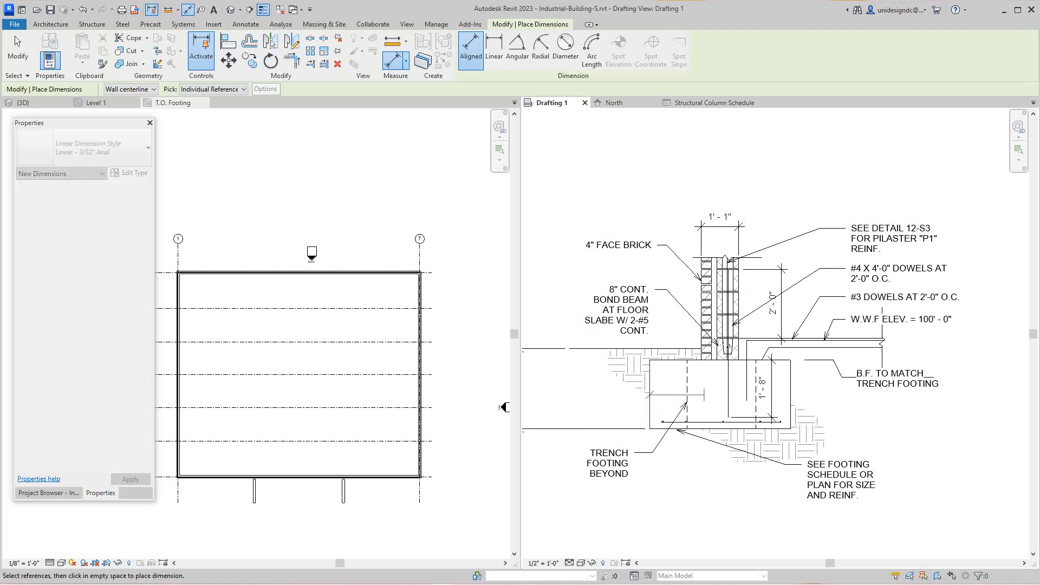
right_click(791, 395)
click(820, 401)
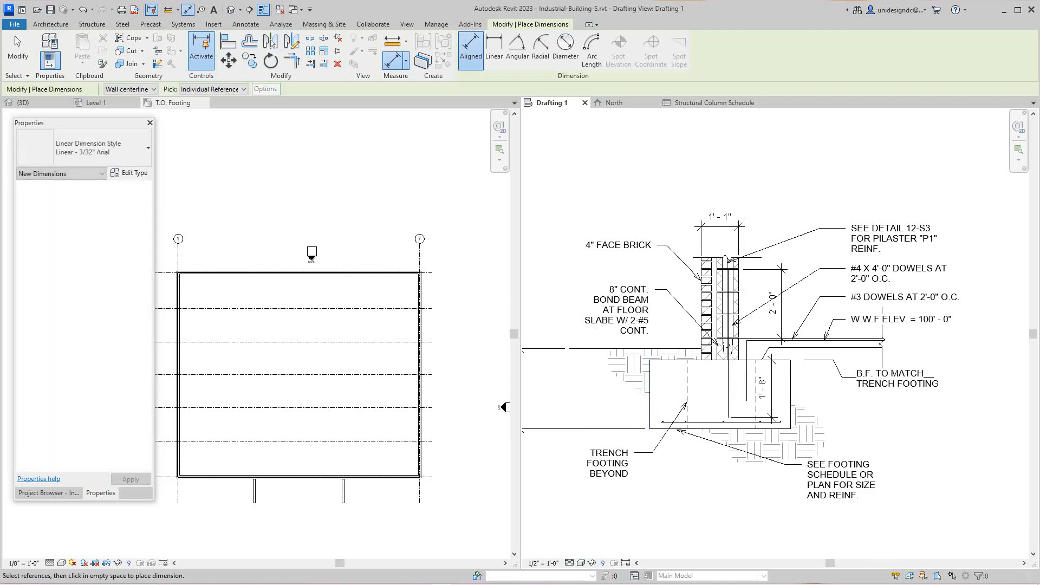
Switch to the 3D view and examine the perimeter foundation walls around the front-right corner of the frames
scroll(241, 319, down, 2)
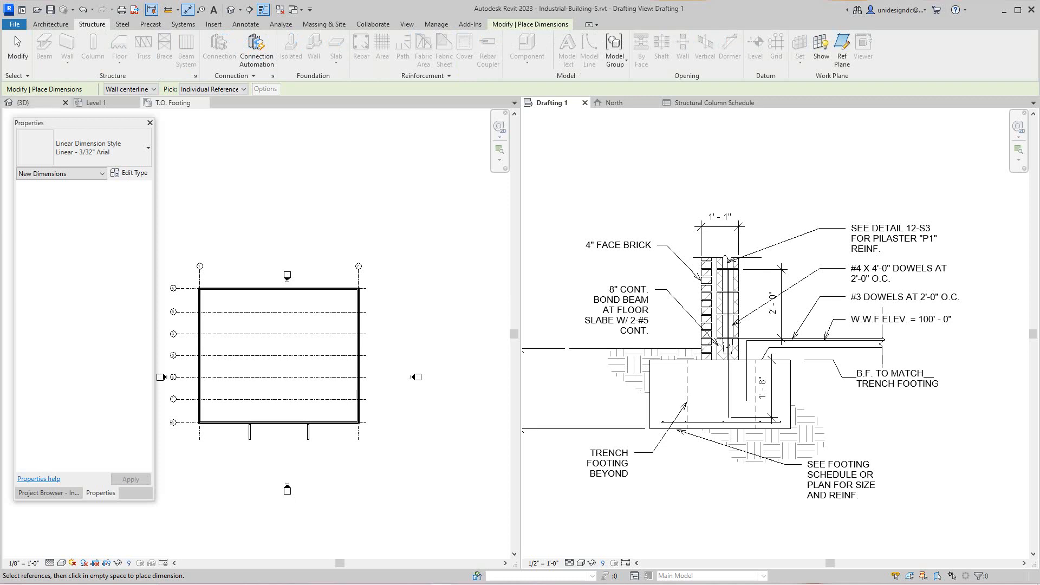
click(27, 103)
scroll(285, 449, up, 4)
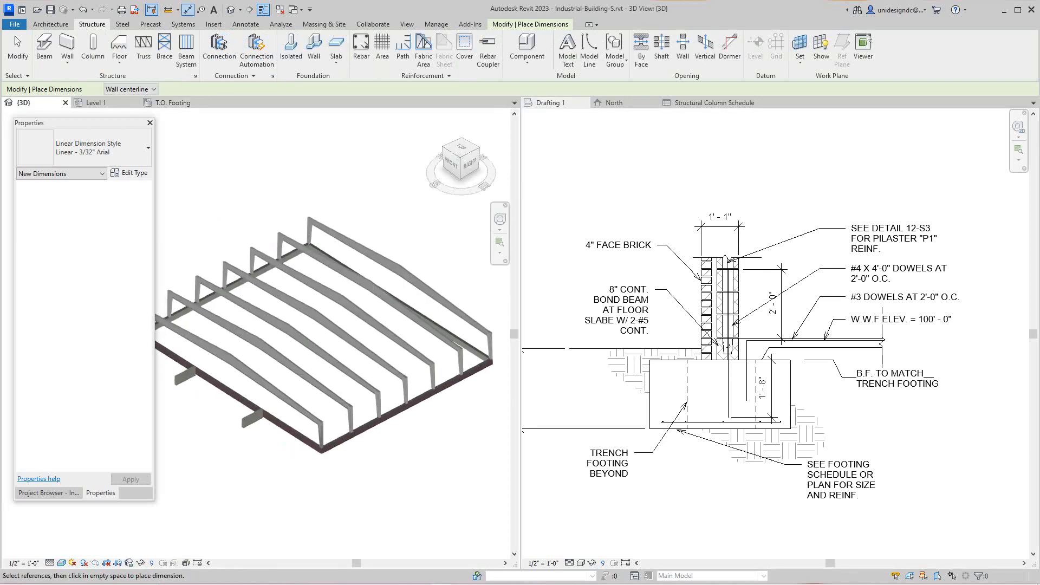
scroll(422, 438, up, 3)
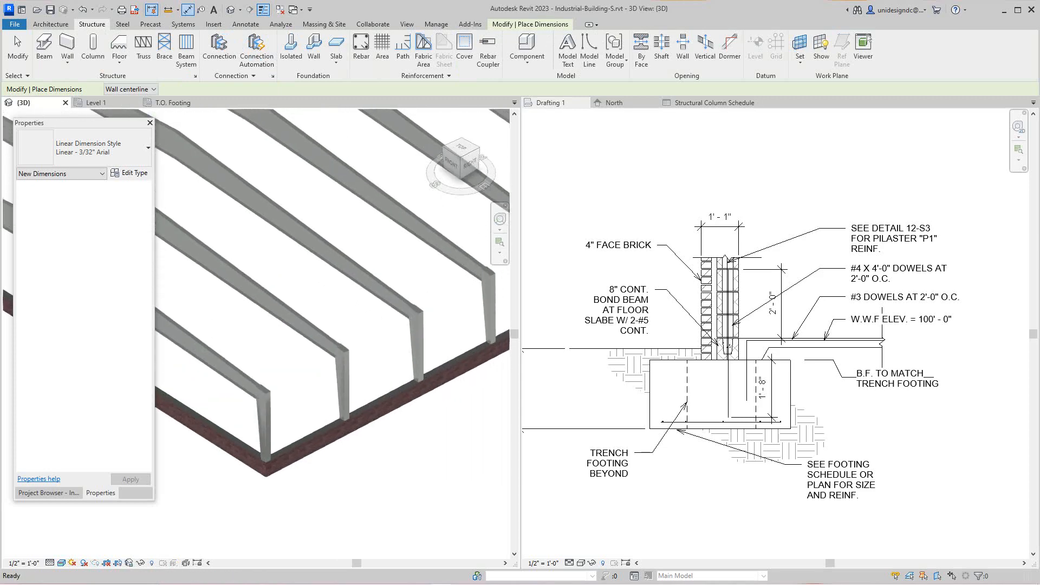
scroll(275, 470, down, 3)
middle_drag(275, 467, 341, 473)
scroll(273, 471, down, 2)
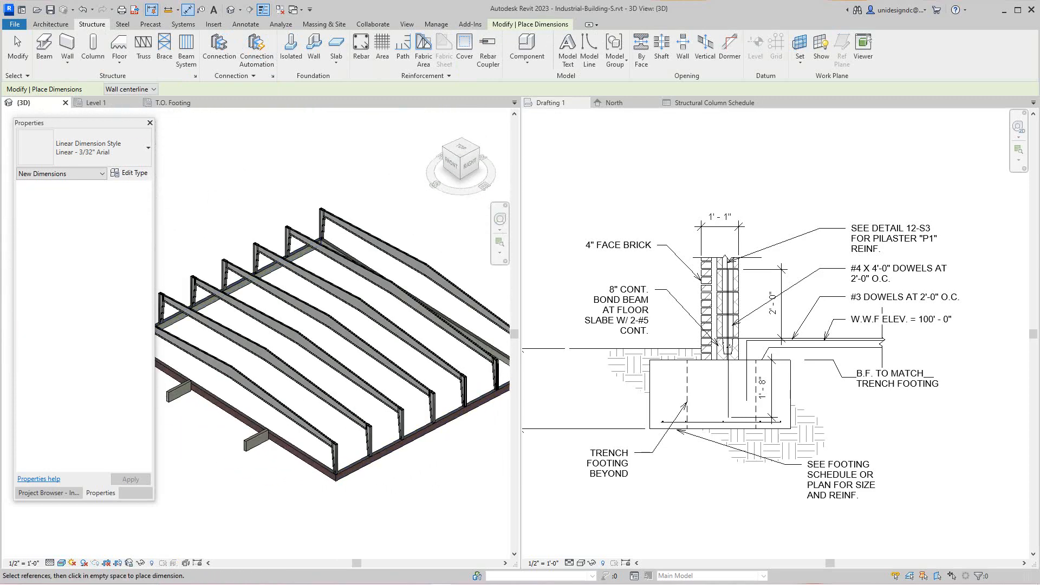
Place a structural Wall Foundation under the right and front foundation walls in the 3D view
drag(85, 123, 63, 137)
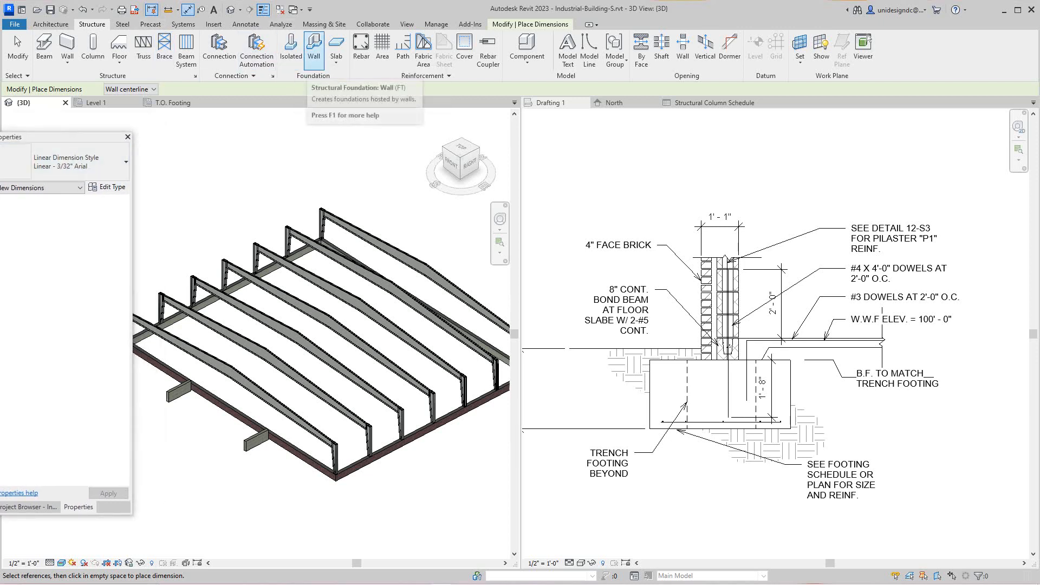
click(314, 48)
scroll(347, 461, up, 3)
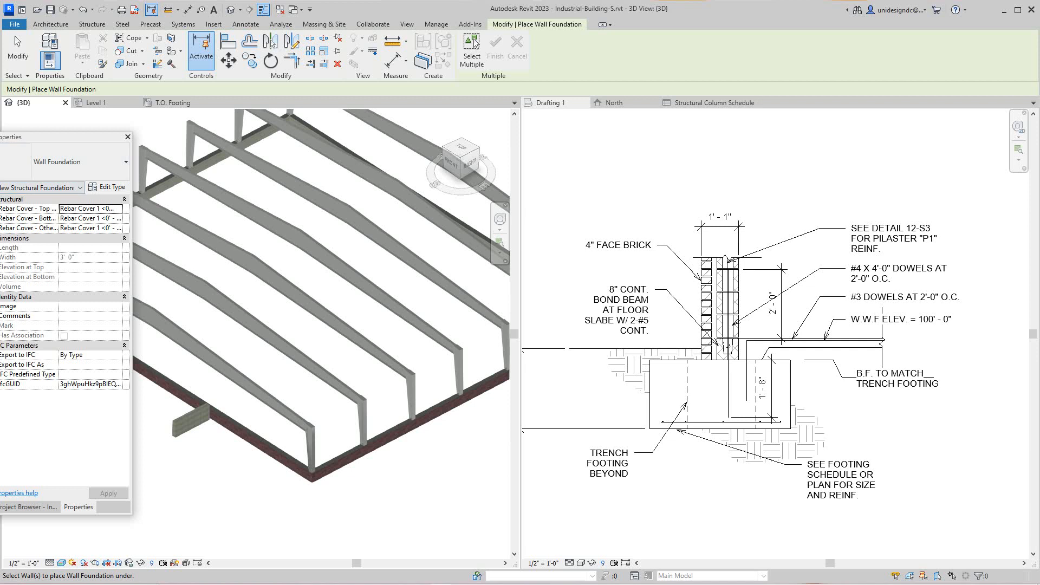
drag(65, 136, 156, 206)
scroll(370, 477, down, 1)
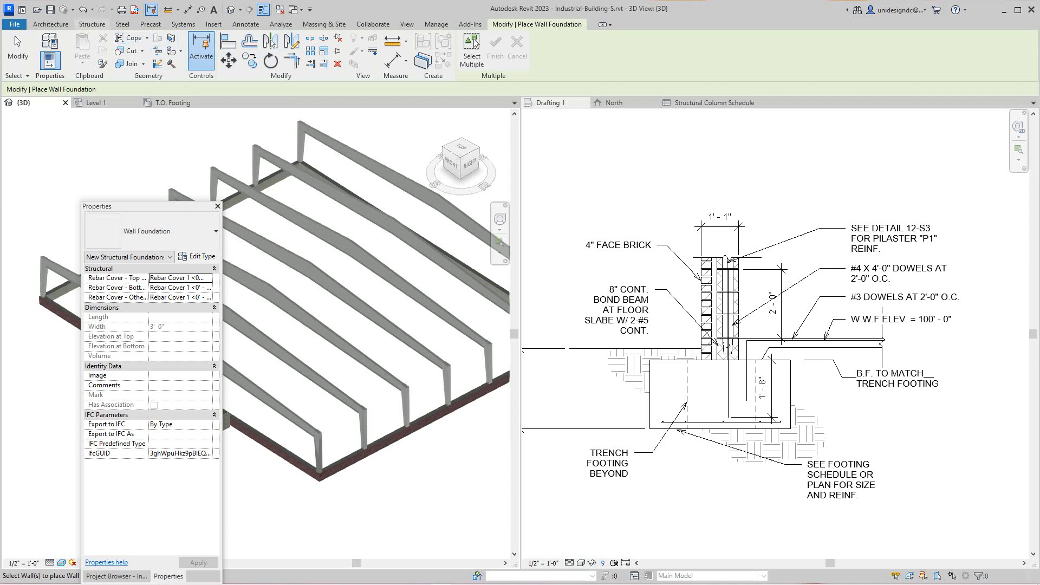
click(93, 24)
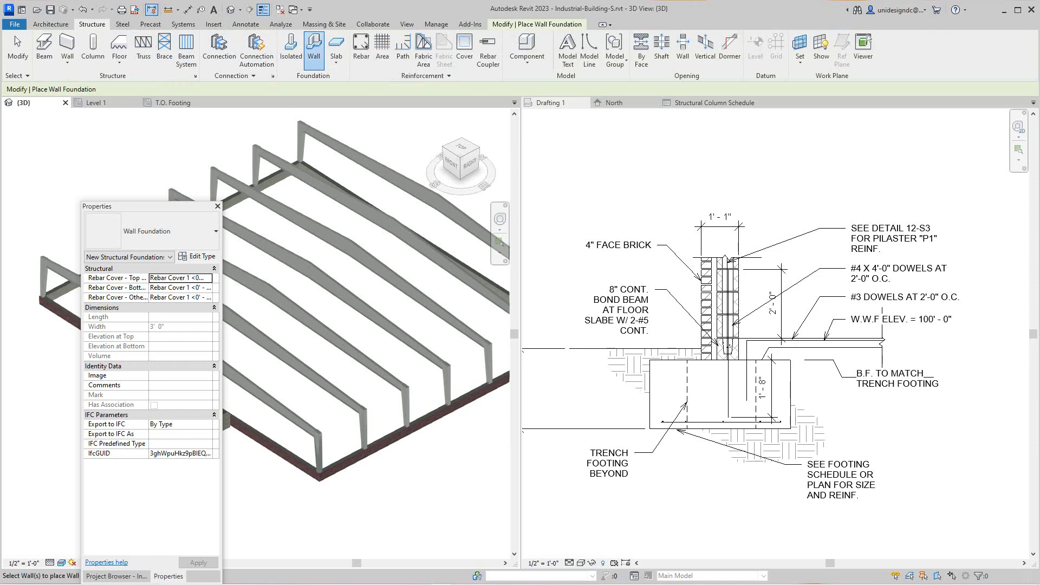
click(407, 431)
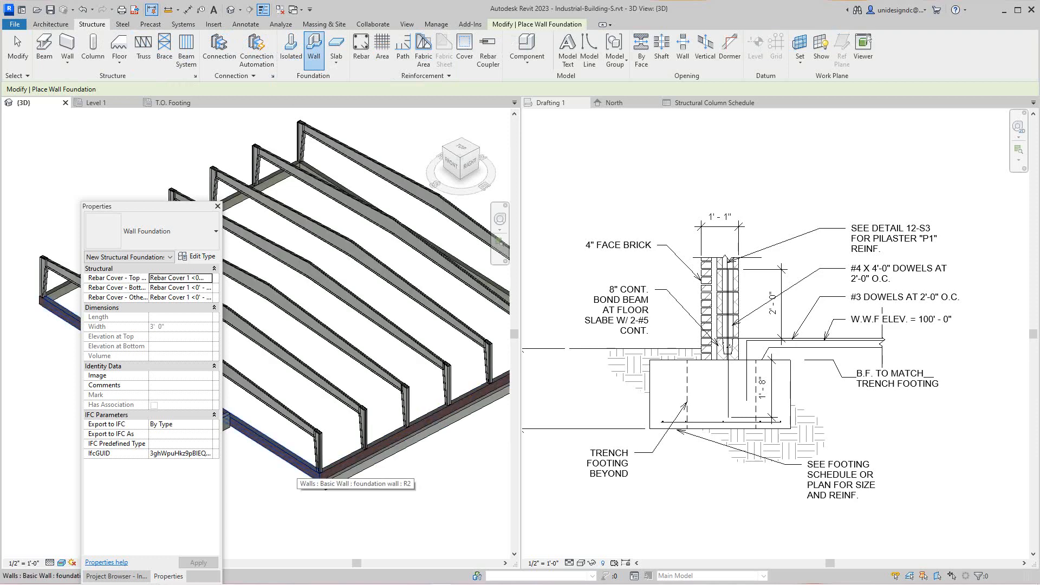
click(297, 466)
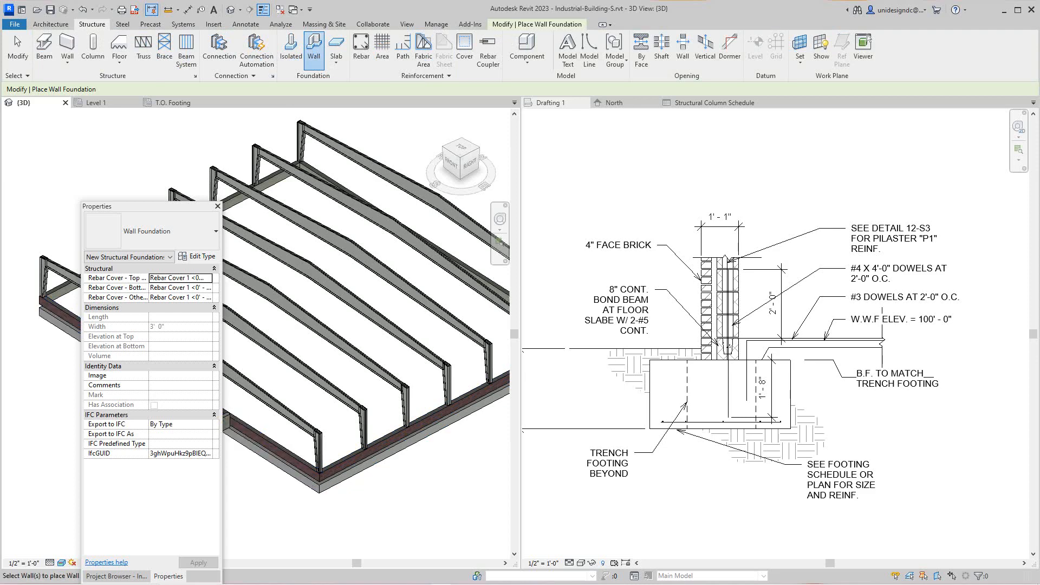
Turn the 3D model to its right-back side and place a wall foundation under the back foundation wall
scroll(291, 492, down, 1)
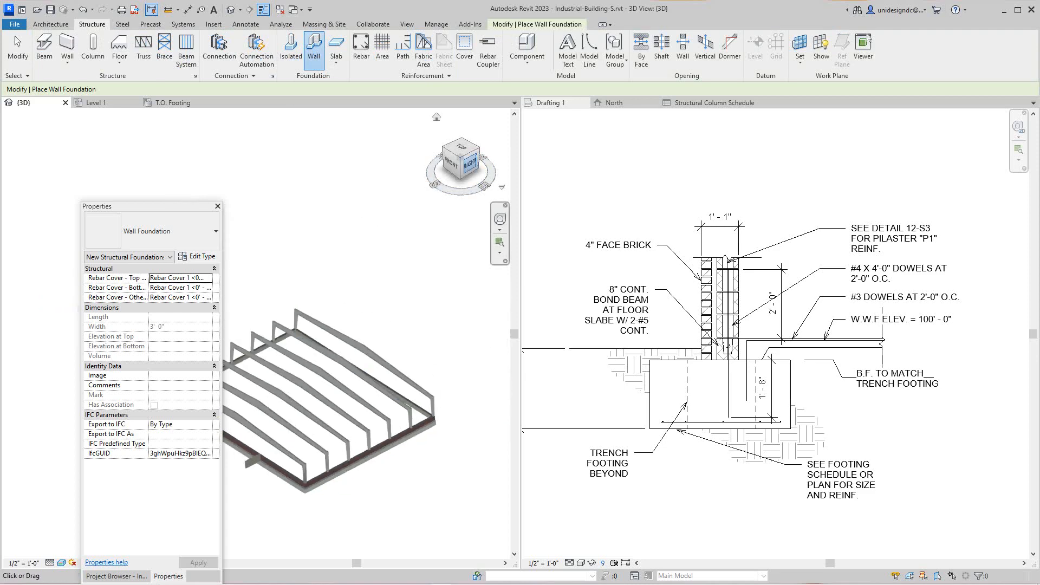
click(466, 152)
scroll(328, 510, up, 2)
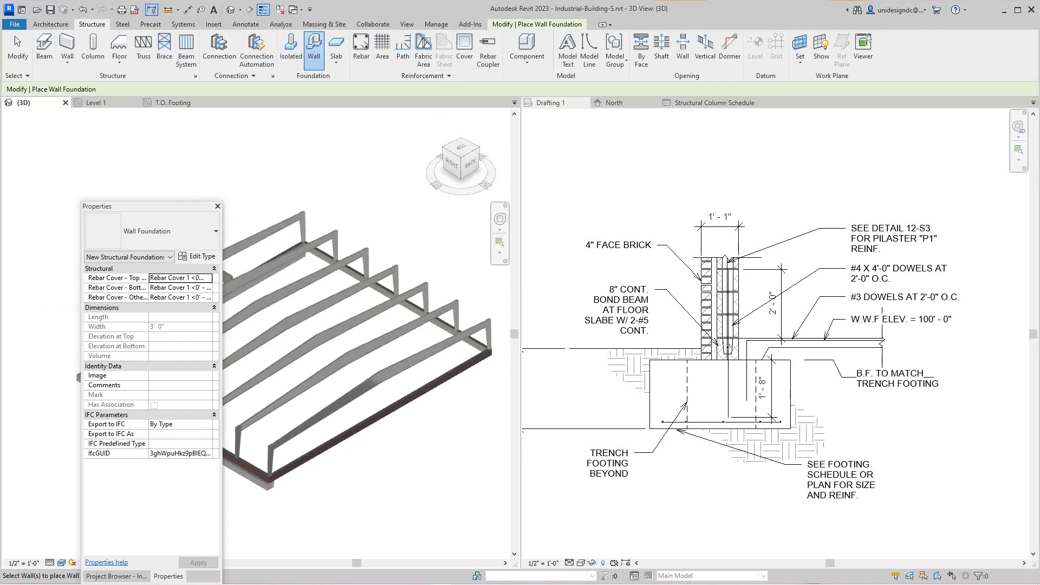
click(324, 451)
Turn the 3D model to its back-left side, place a wall foundation under the left wall and inspect the completed perimeter
scroll(321, 488, down, 1)
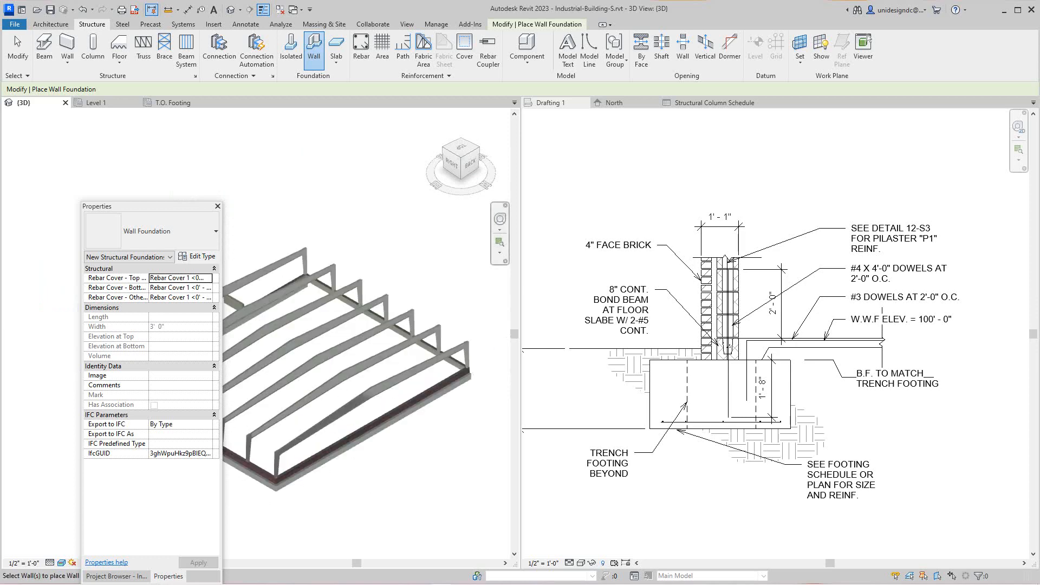
click(478, 157)
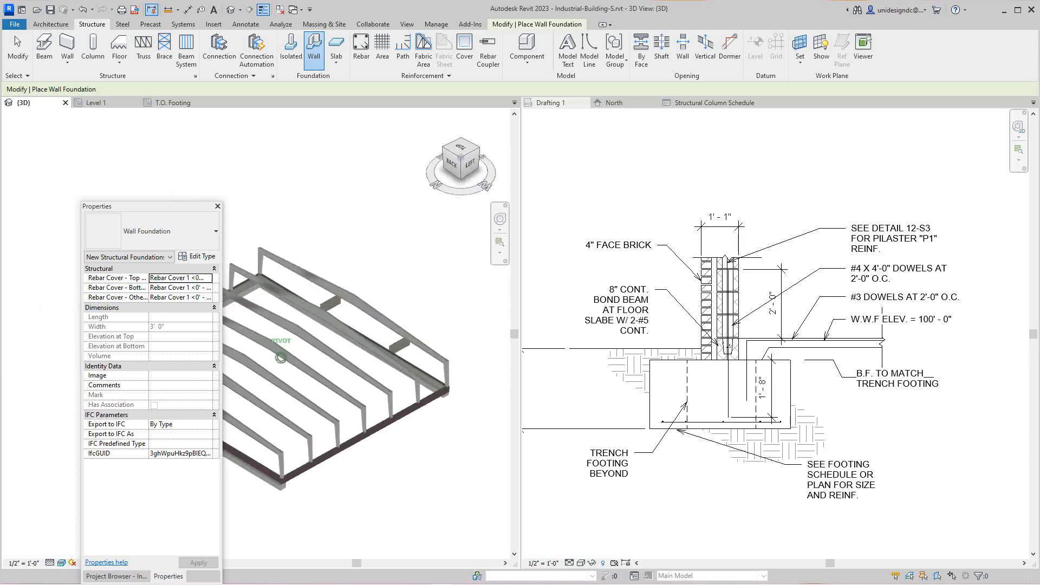
scroll(319, 480, up, 2)
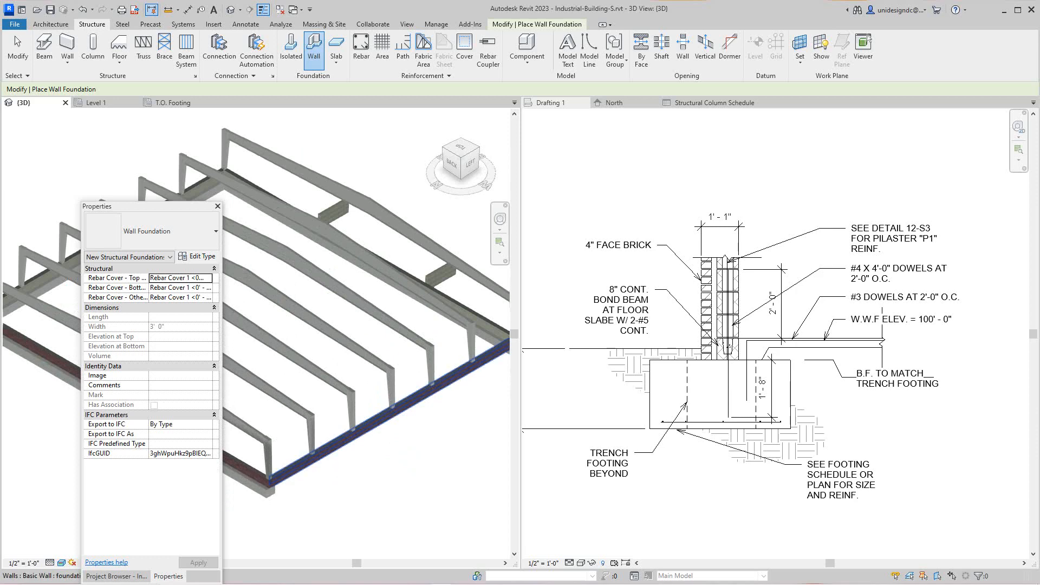
scroll(318, 479, up, 2)
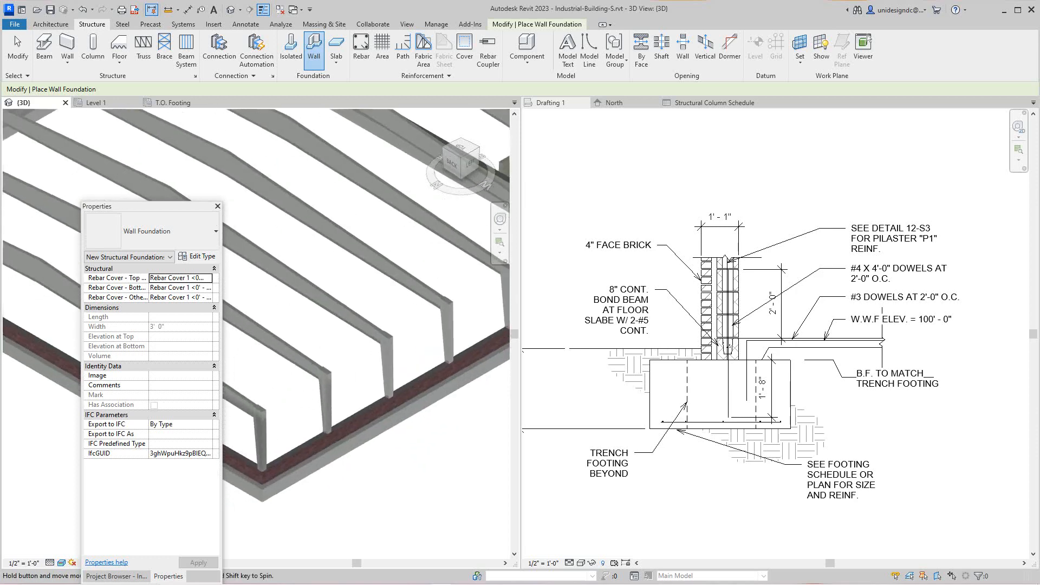
scroll(319, 479, up, 2)
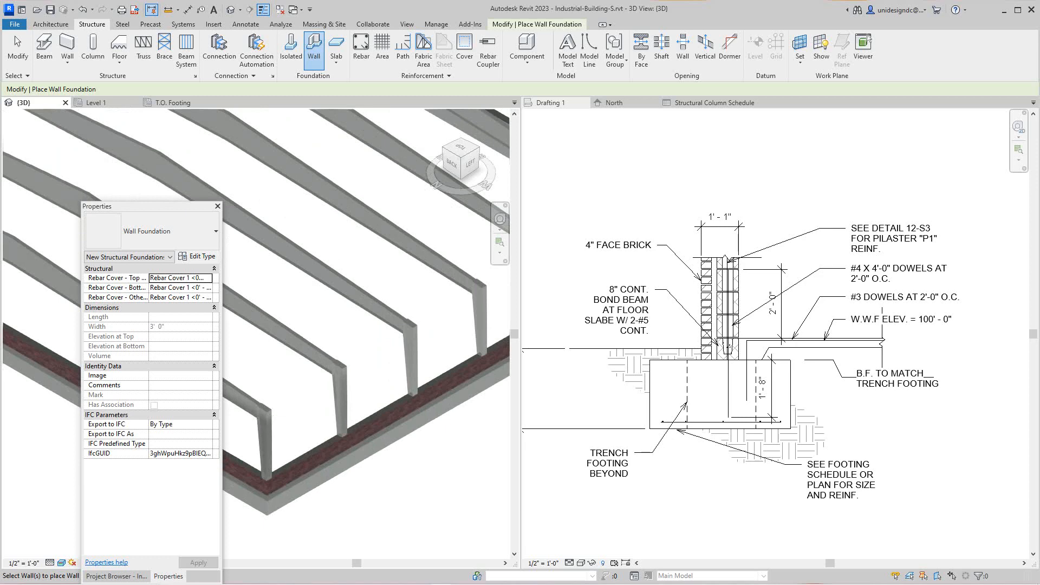
scroll(80, 354, down, 5)
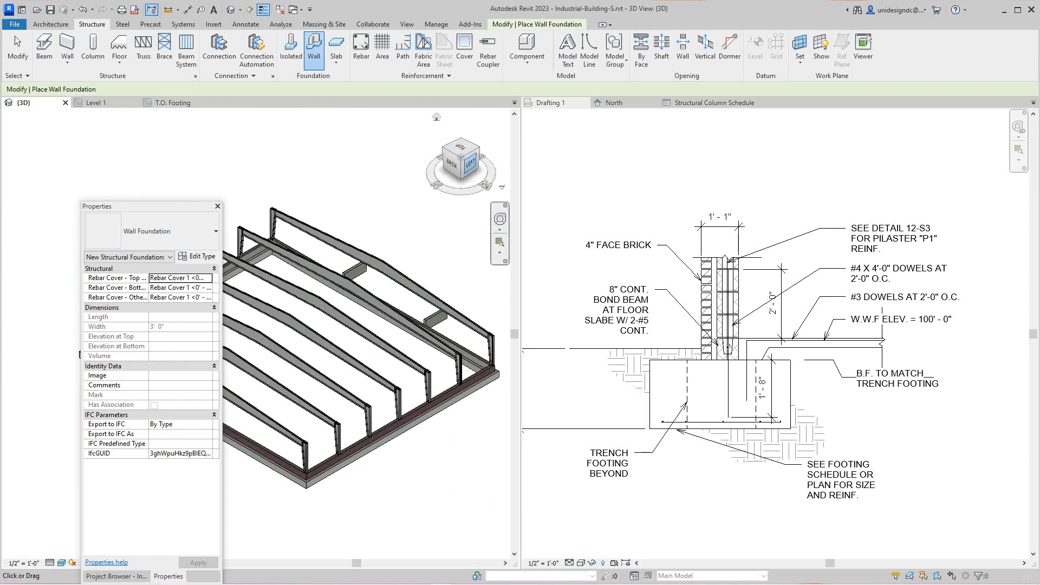
drag(471, 165, 429, 166)
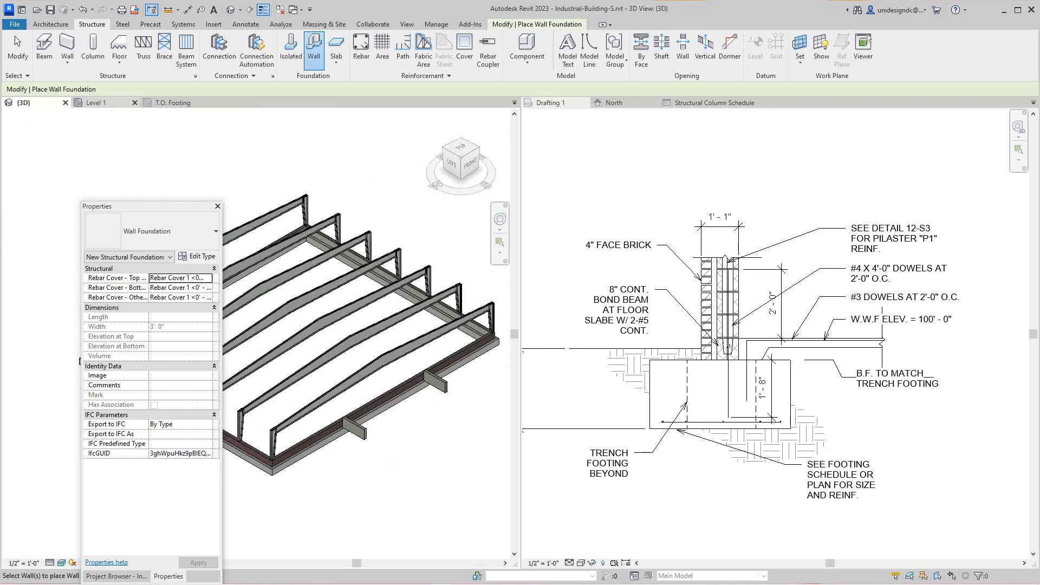
Open the T.O. Footing plan and examine the wall foundation outline at the corner of grids A and 1
click(98, 103)
drag(136, 206, 47, 304)
click(173, 103)
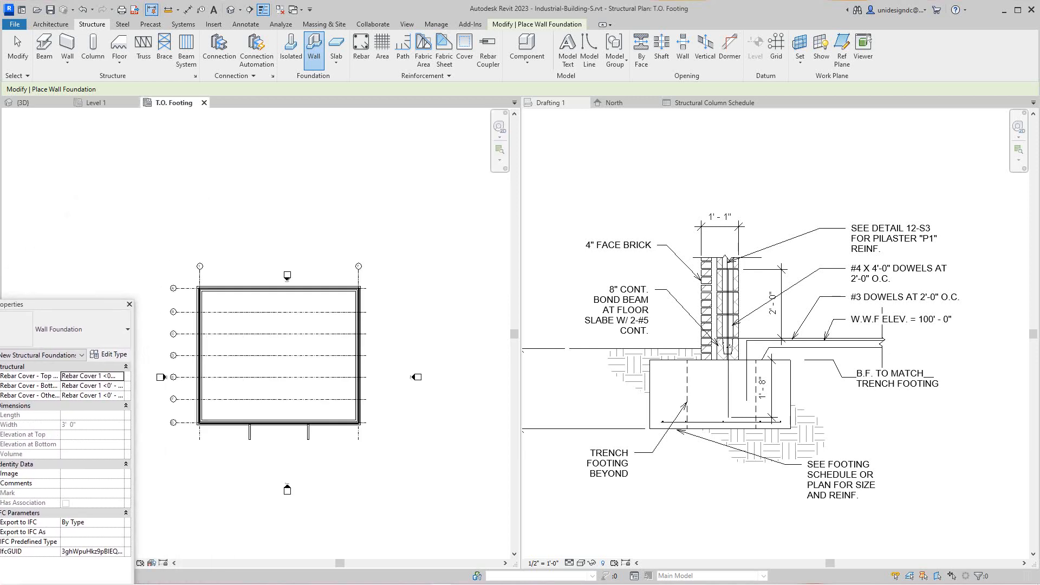
scroll(203, 280, up, 4)
scroll(210, 296, up, 4)
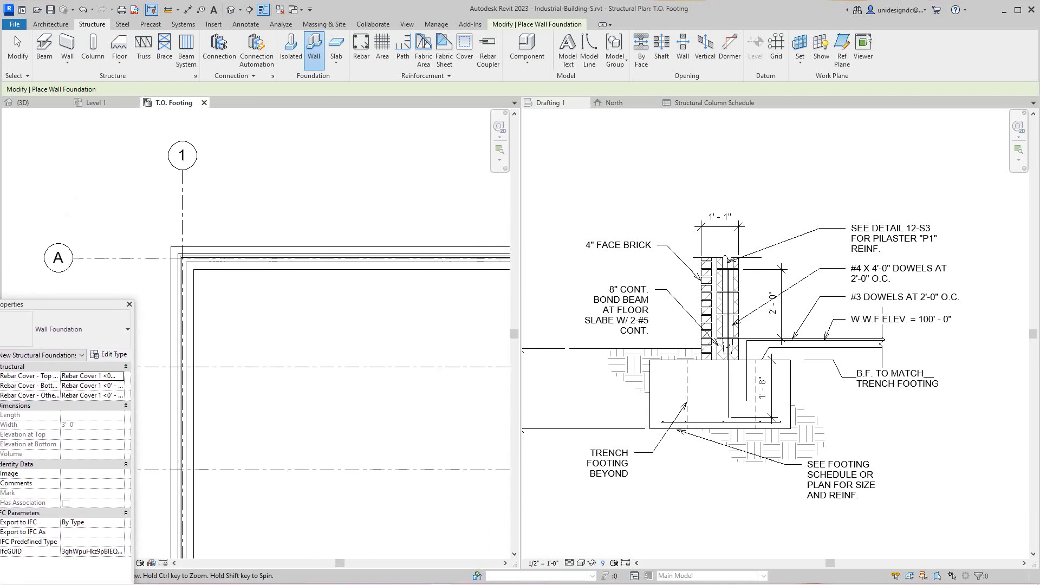
scroll(195, 254, up, 2)
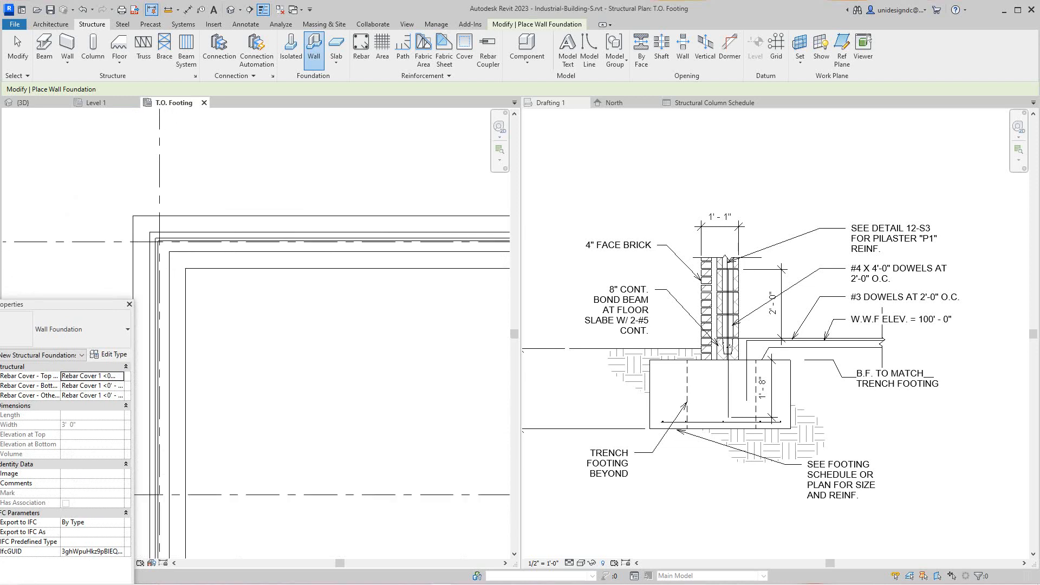
Return from the T.O. Footing plan to the 3D view and end the wall foundation placement
scroll(212, 242, down, 2)
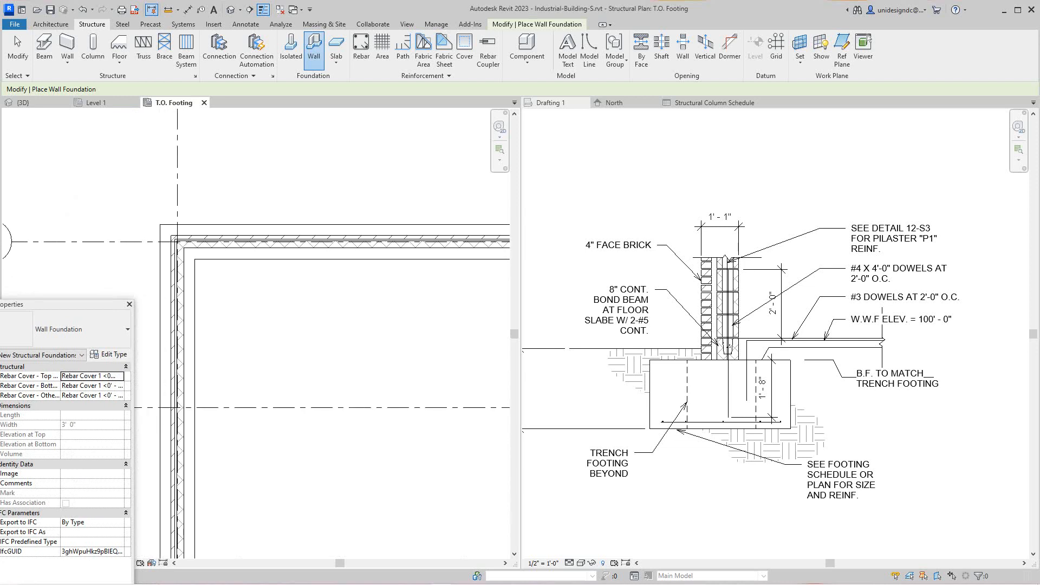
scroll(385, 289, down, 1)
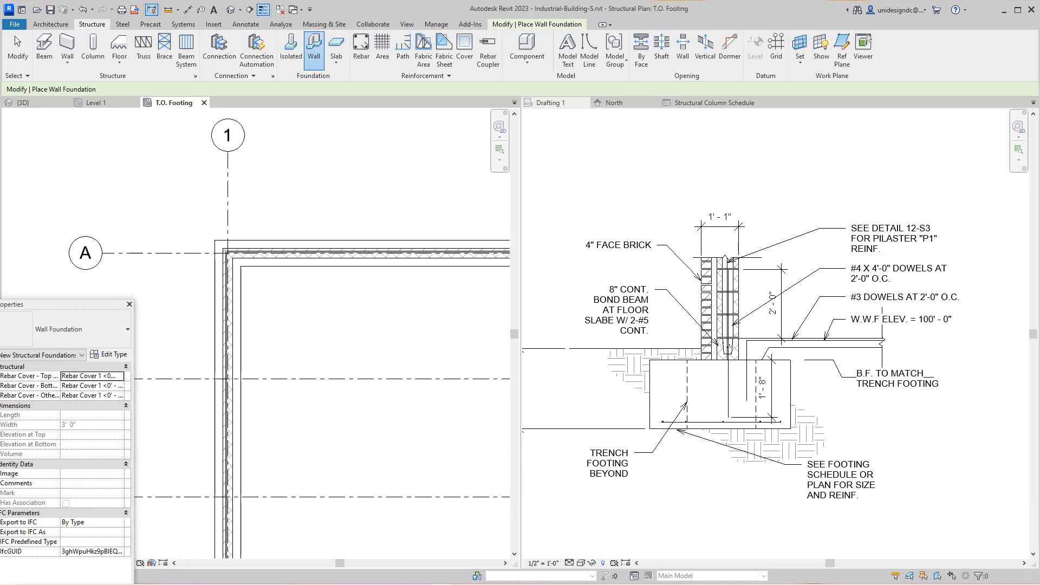
click(23, 102)
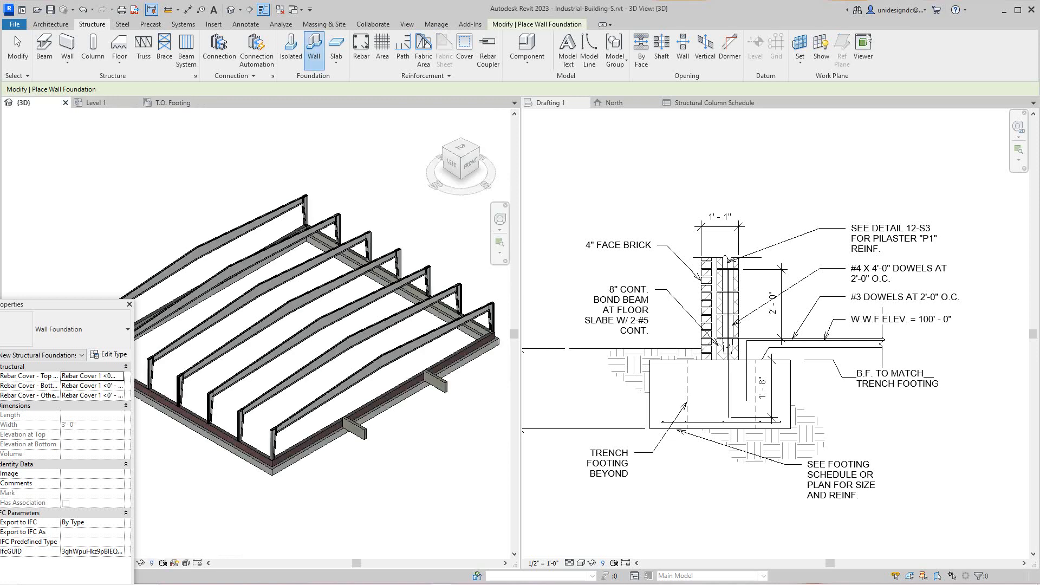
scroll(271, 468, up, 1)
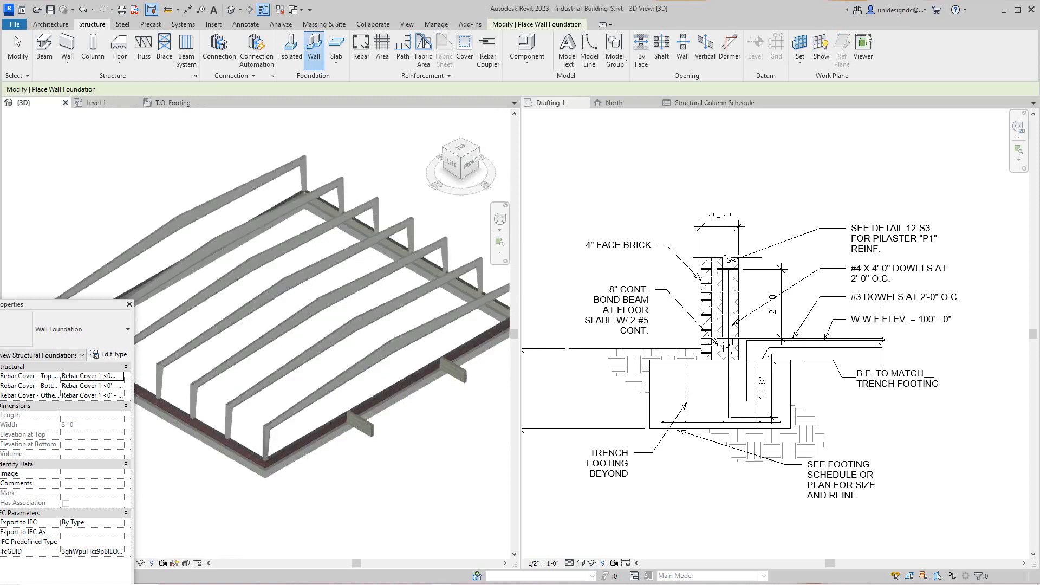
click(18, 50)
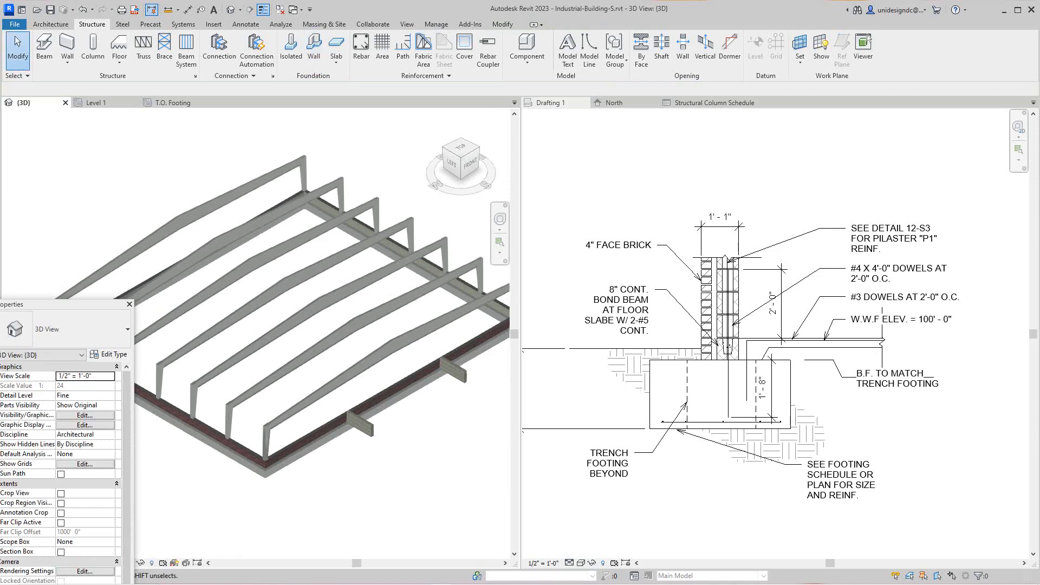
Examine the front foundation wall and the wall foundation beneath it at the building's front-left corner
click(285, 454)
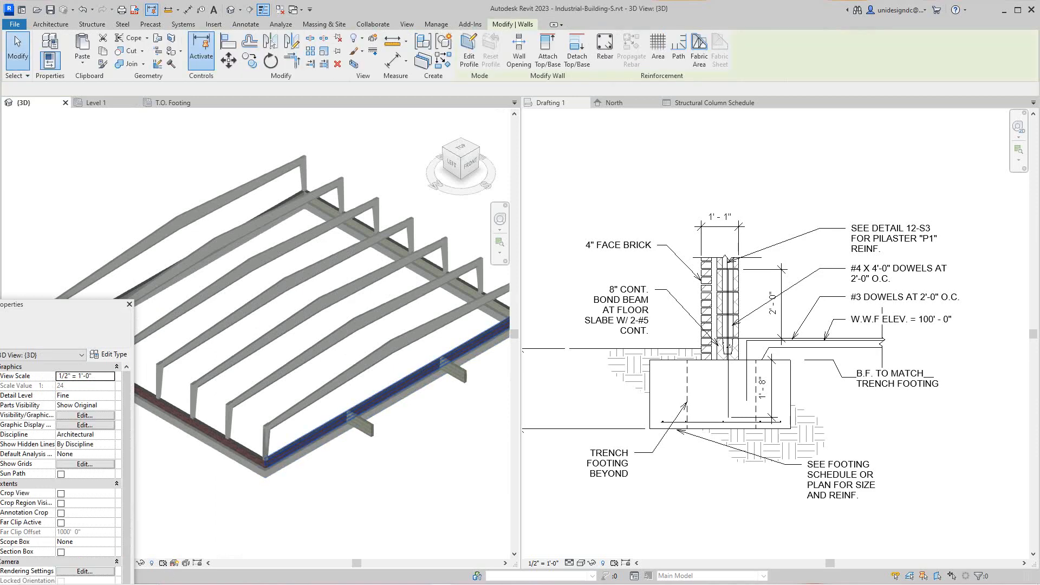
key(Escape)
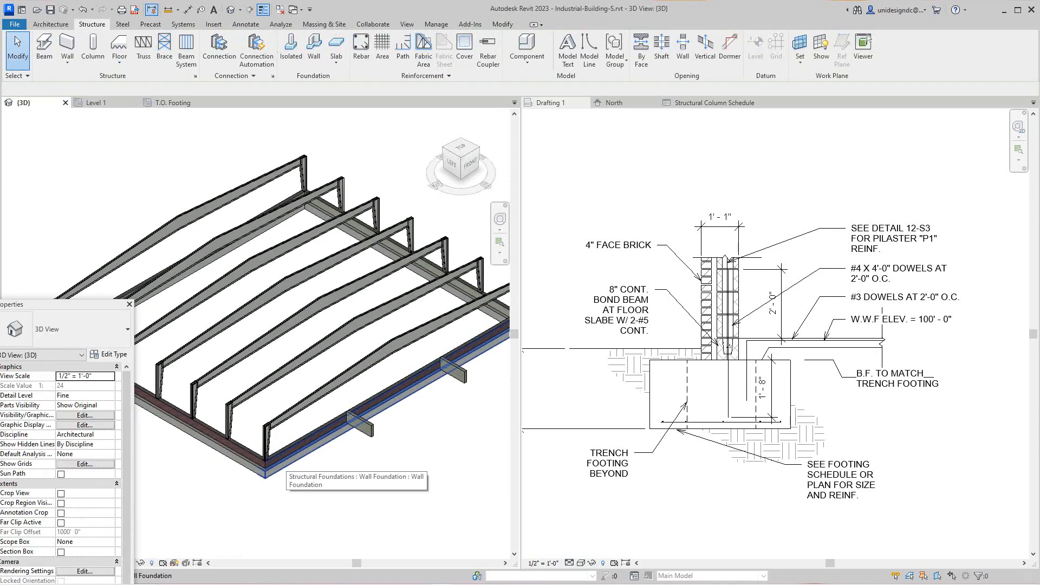
click(285, 455)
key(Escape)
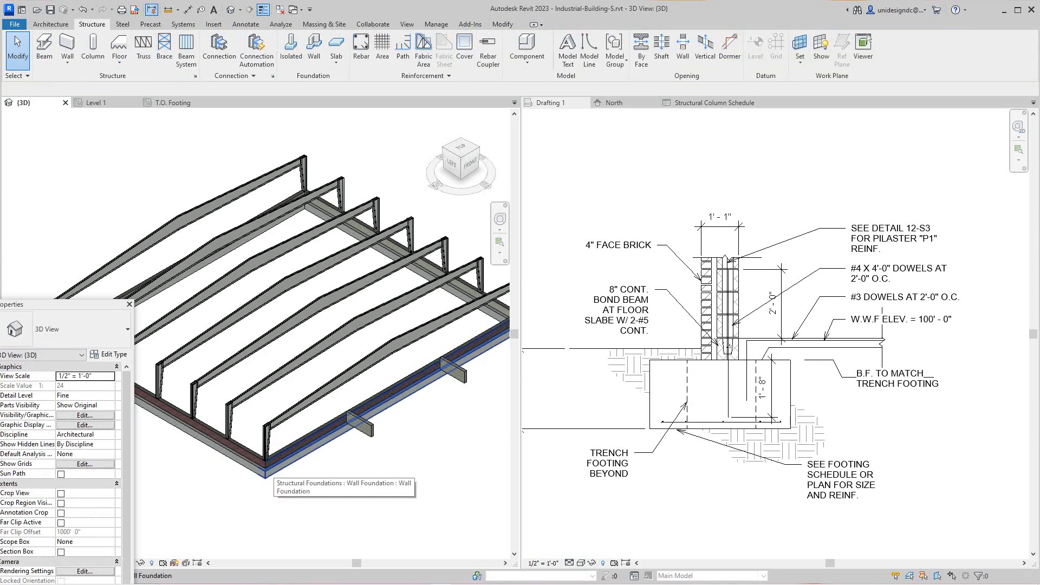
click(282, 457)
click(285, 483)
scroll(285, 483, up, 2)
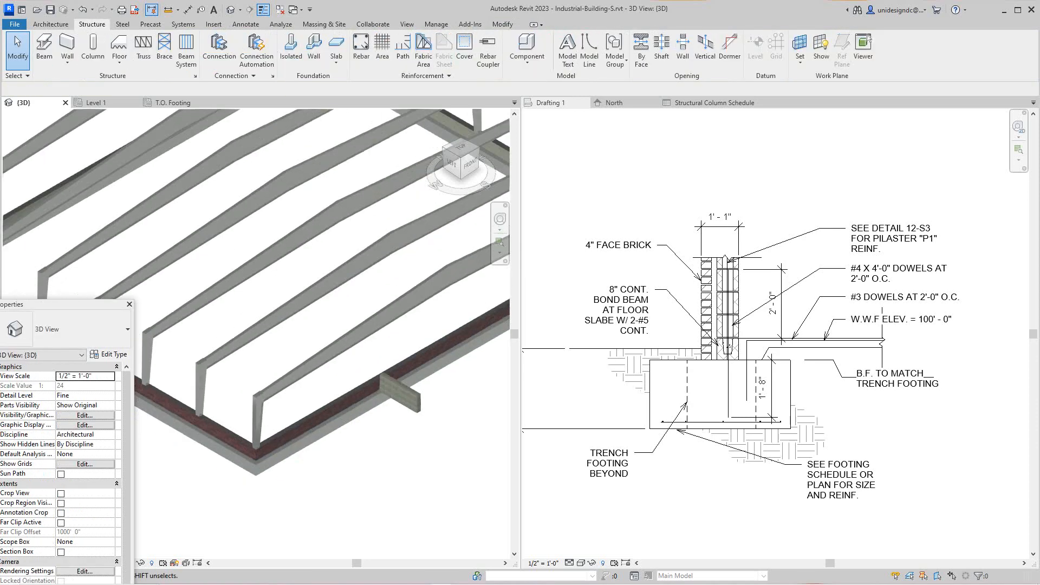
click(284, 458)
click(284, 490)
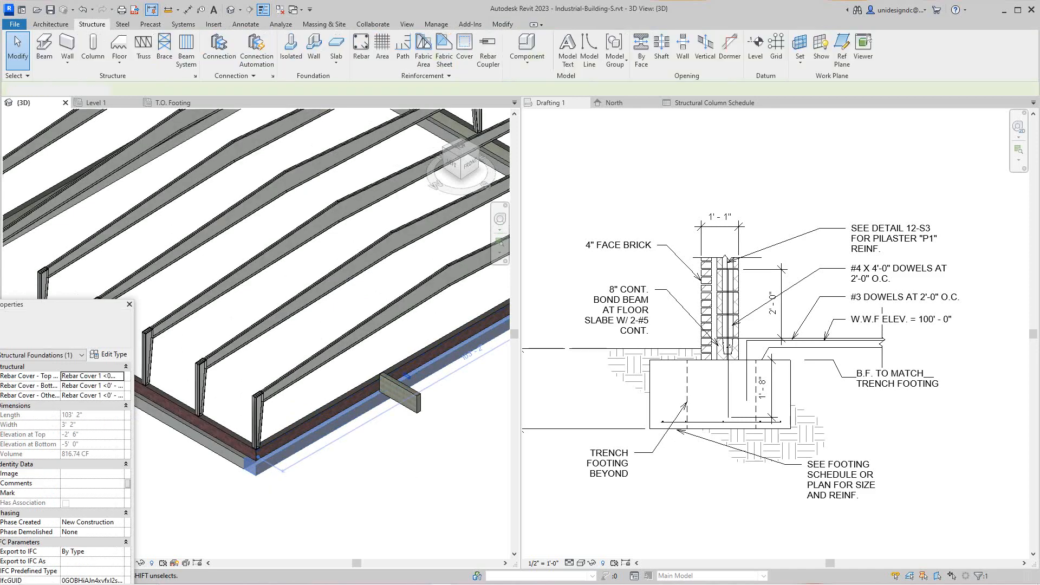
scroll(284, 491, down, 2)
middle_drag(283, 491, 277, 499)
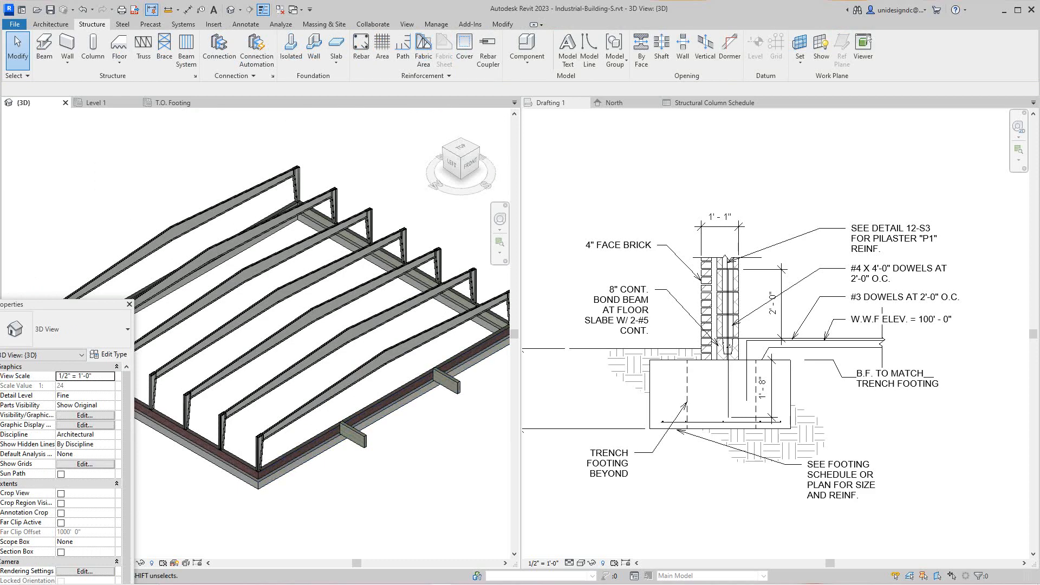
Open the type properties of the front wall foundation and keep the Drafting 1 footing detail in view for comparison
scroll(411, 412, up, 2)
click(380, 410)
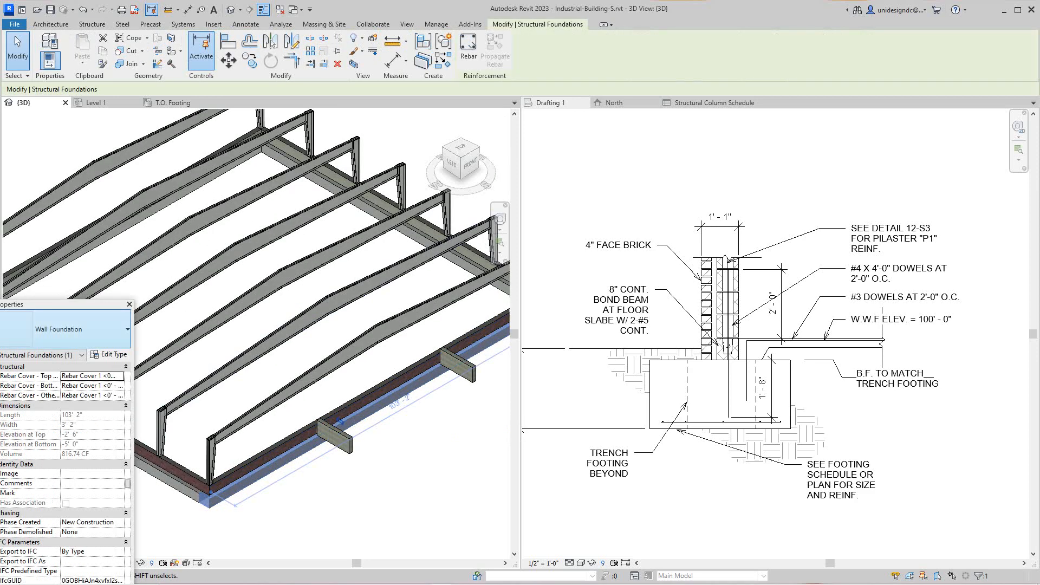
drag(56, 304, 135, 161)
click(184, 210)
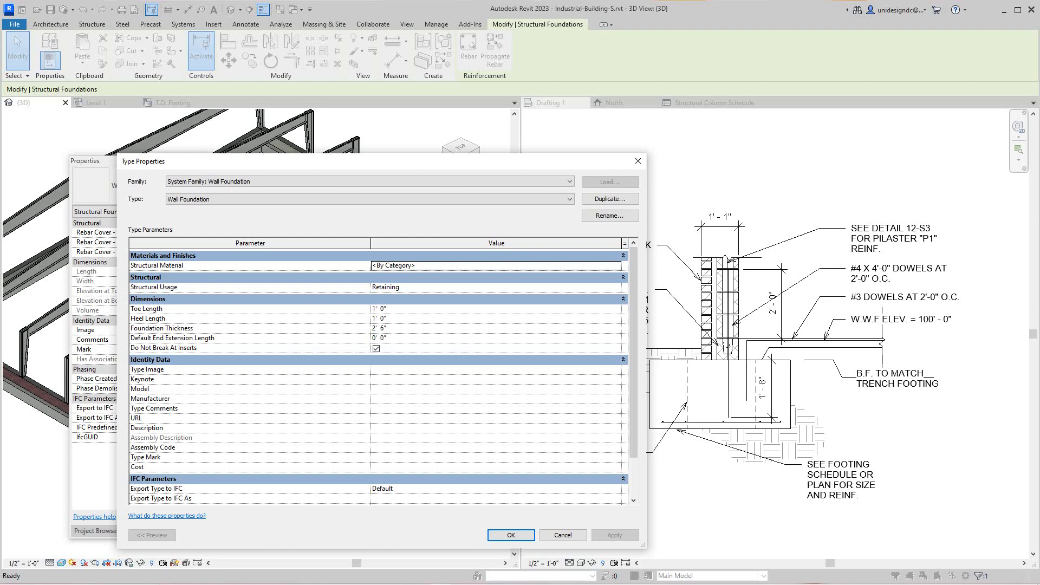
drag(506, 161, 391, 174)
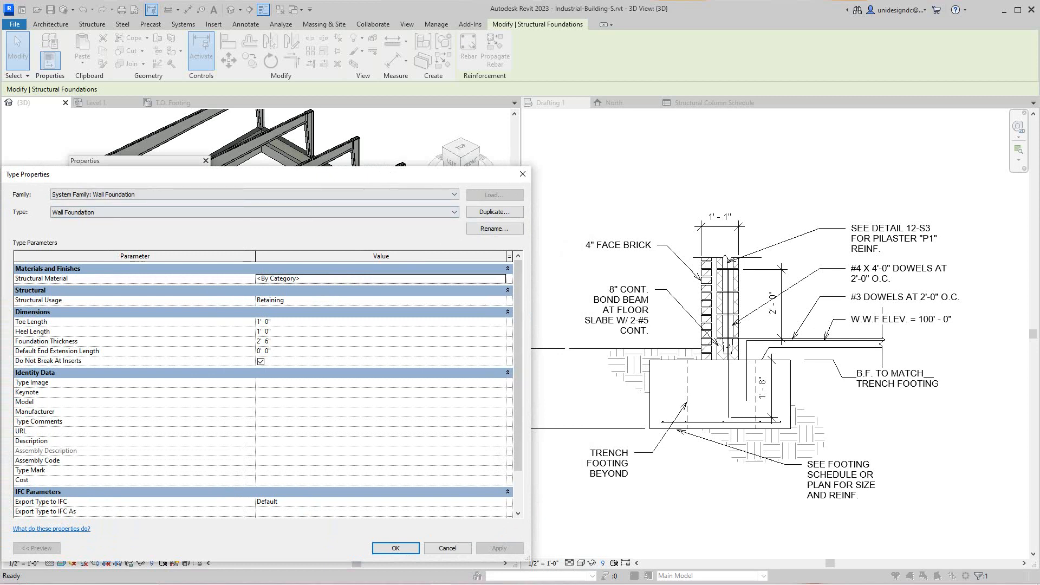
drag(391, 174, 487, 137)
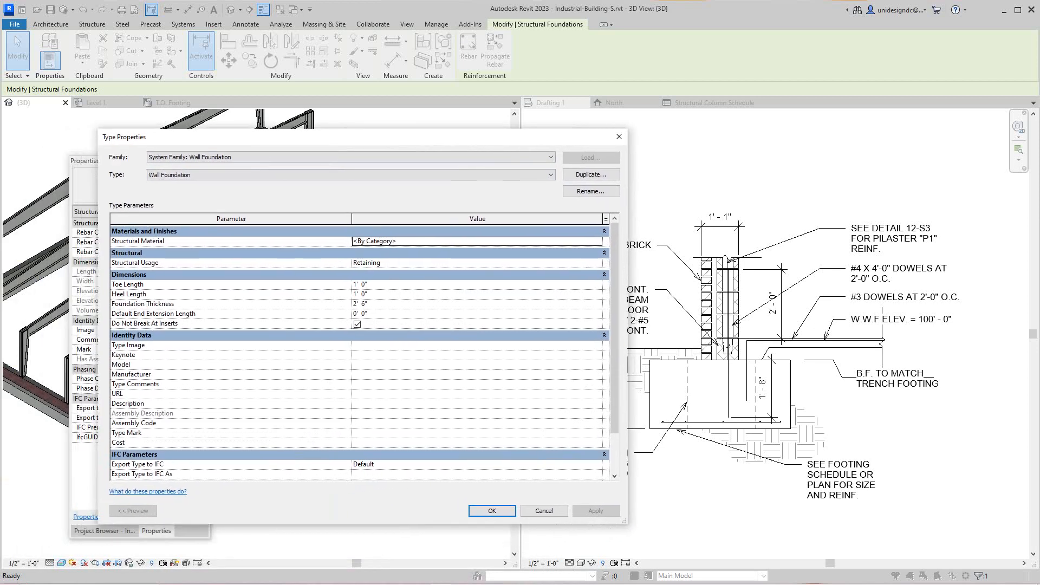
Set the Wall Foundation type's Heel Length to 4' 1" and apply the change
click(356, 294)
drag(353, 294, 357, 294)
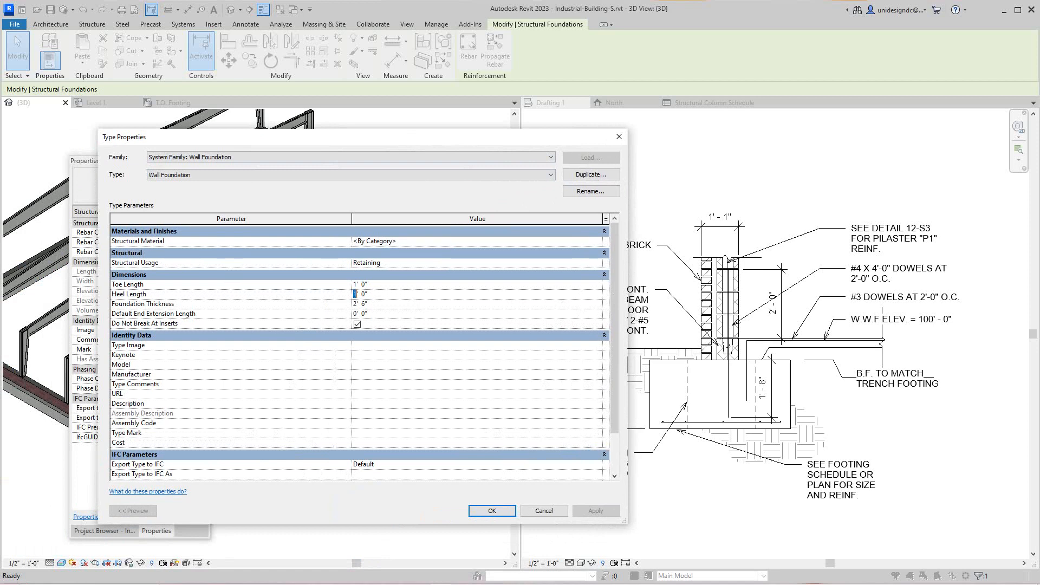
text(1)
key(BackSpace)
text(4)
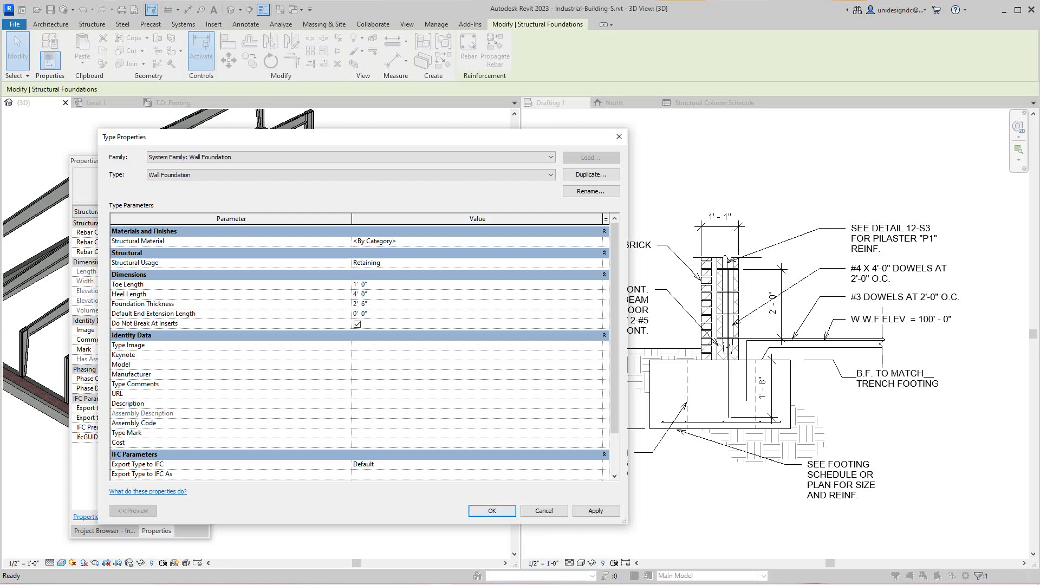
double_click(363, 295)
text(1)
click(596, 511)
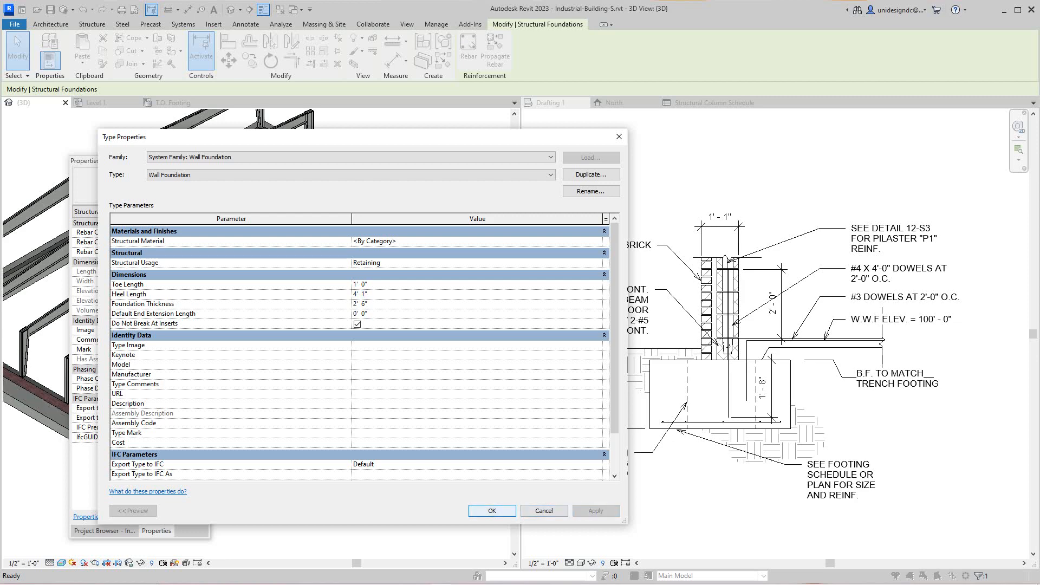
click(492, 511)
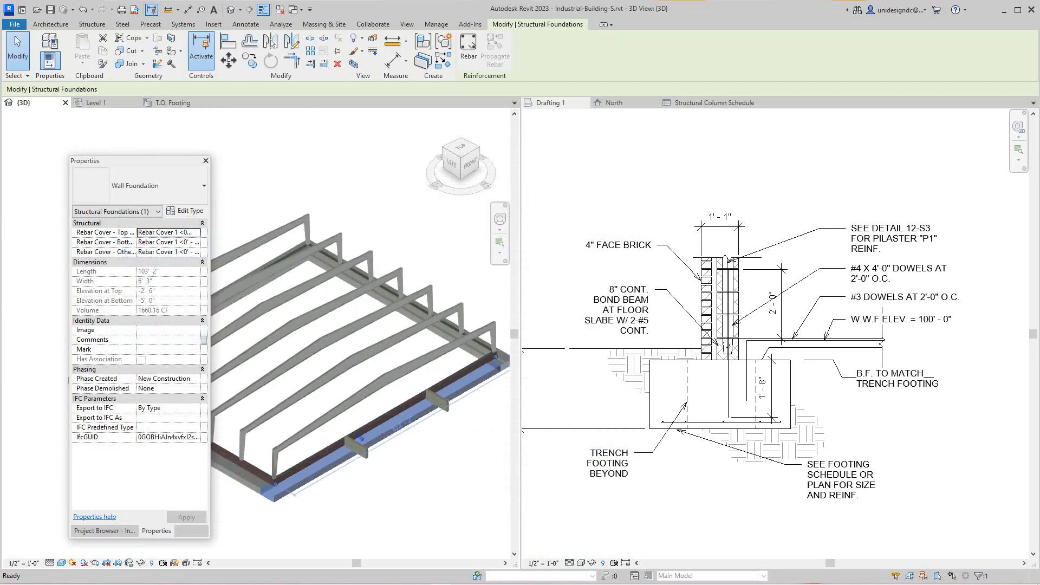
Inspect the perimeter wall foundations in 3D from the front-left corner and from the front
key(Escape)
scroll(239, 482, up, 2)
middle_drag(238, 481, 300, 523)
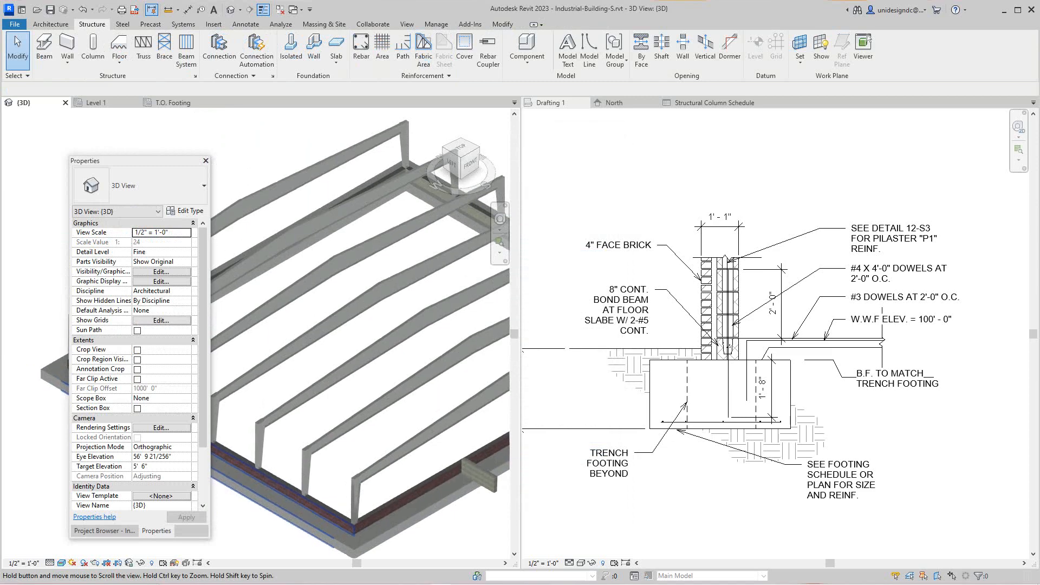
scroll(347, 287, down, 3)
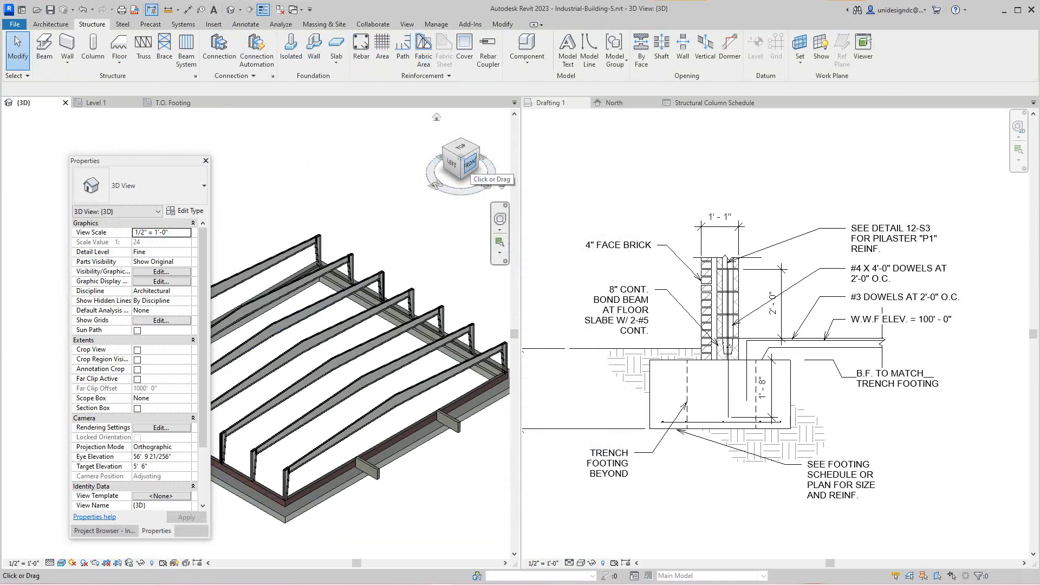
click(469, 165)
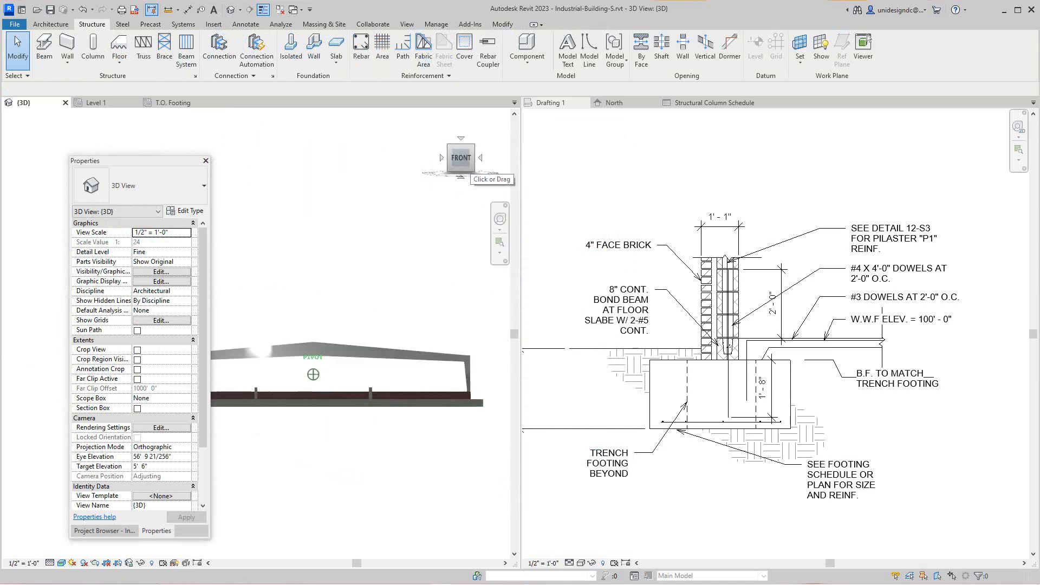
drag(469, 165, 497, 184)
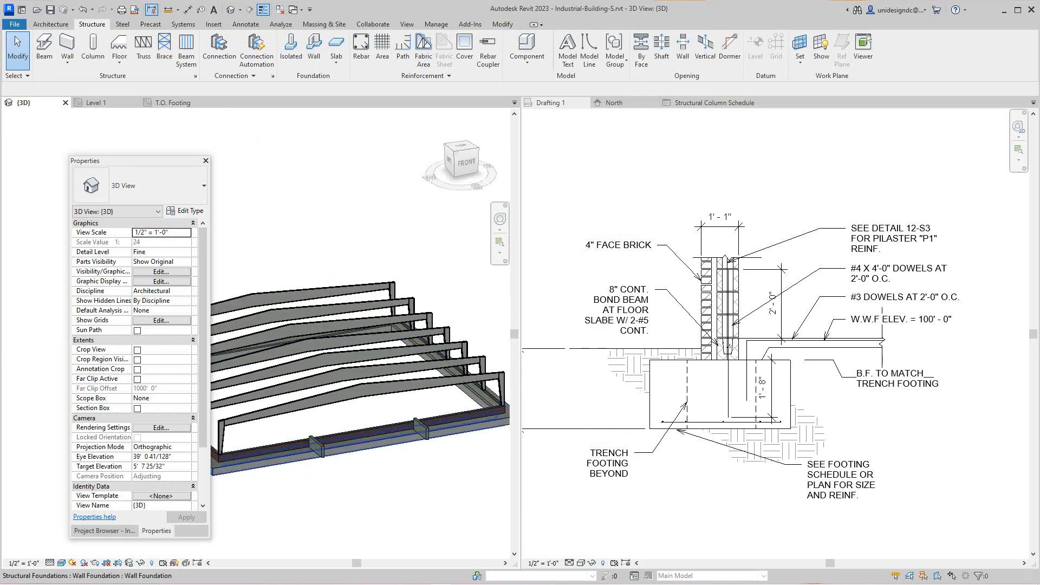
scroll(358, 390, up, 4)
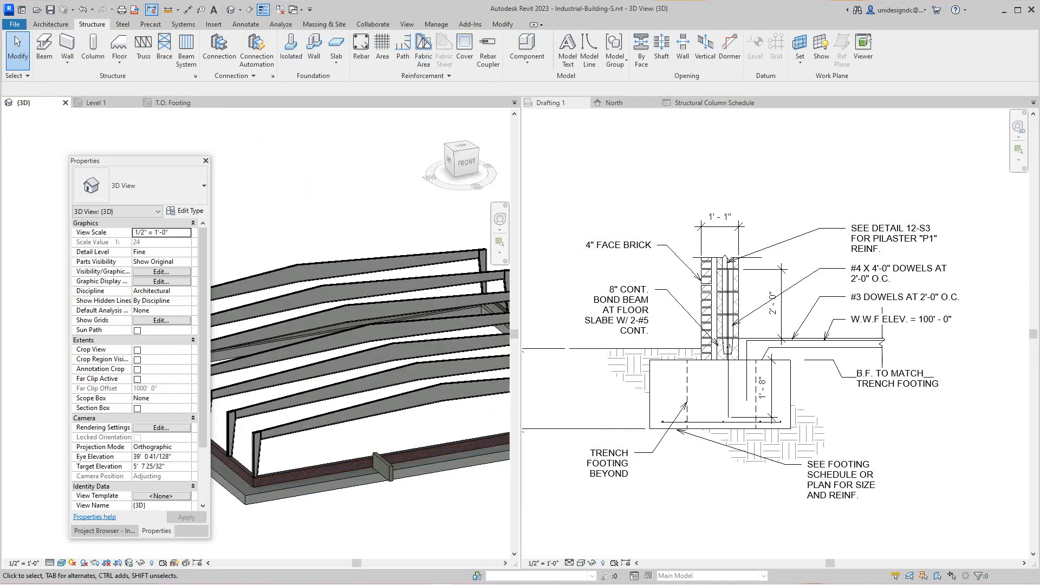
scroll(358, 390, down, 4)
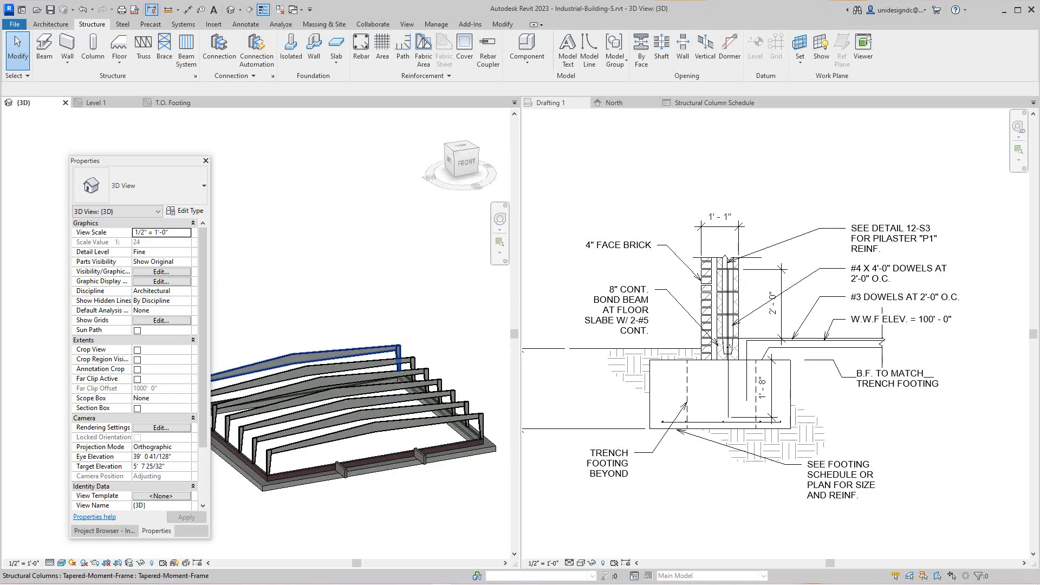
Check the back wall foundation's type dimensions from the Level 1 plan, leaving them as they are
click(98, 103)
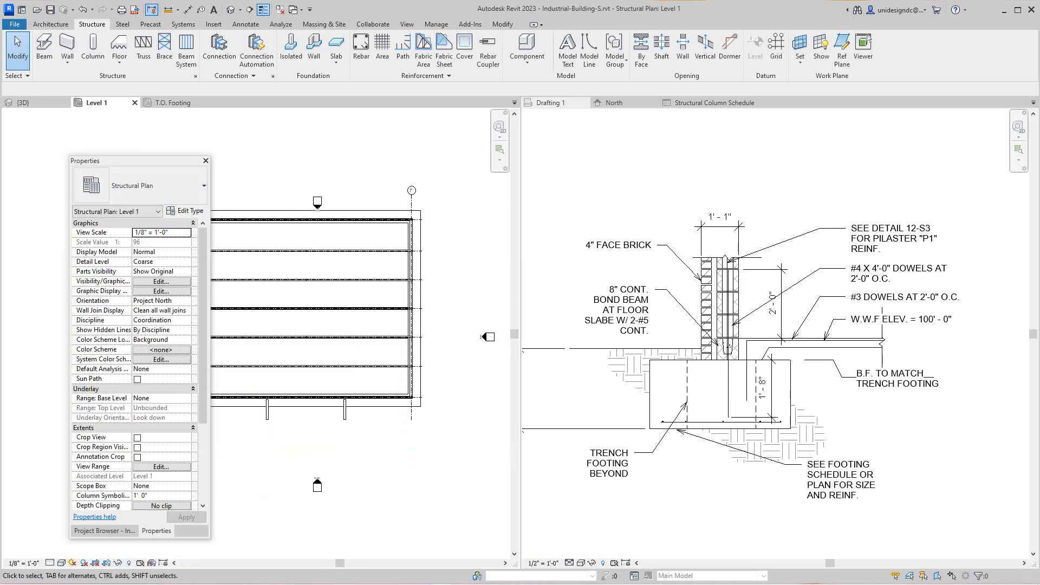
click(379, 216)
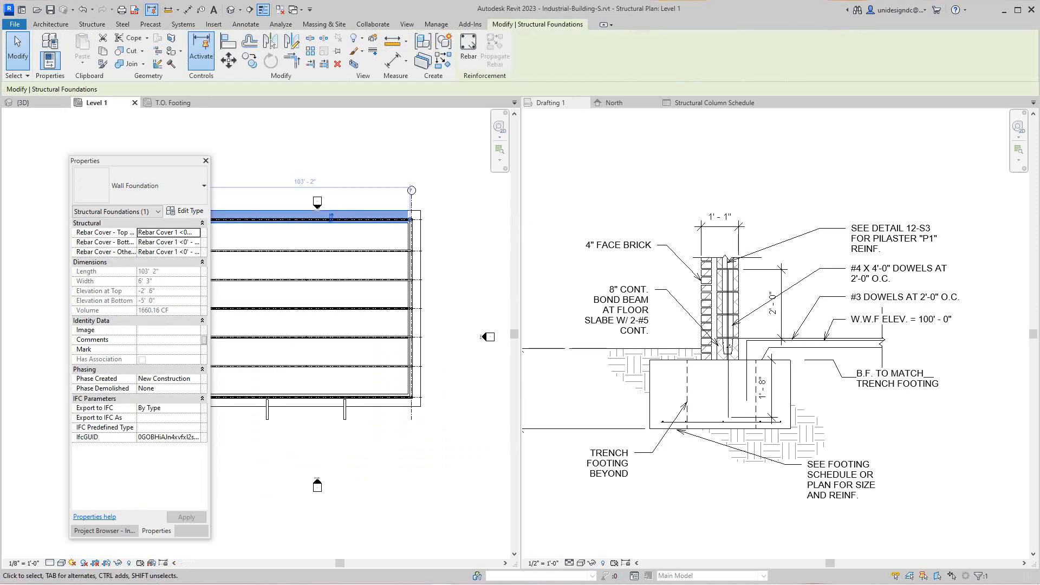
click(185, 211)
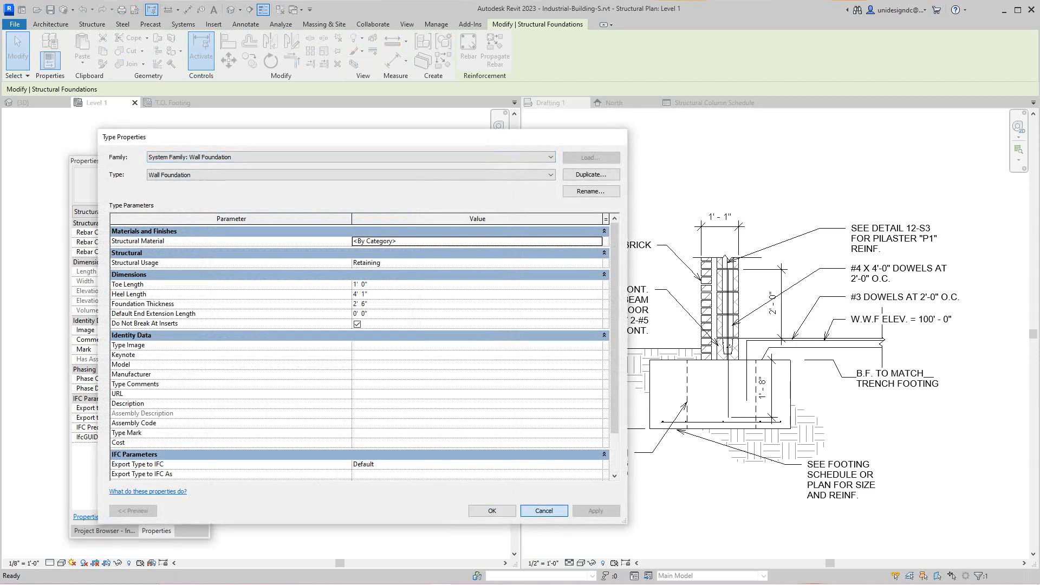
click(544, 511)
click(443, 231)
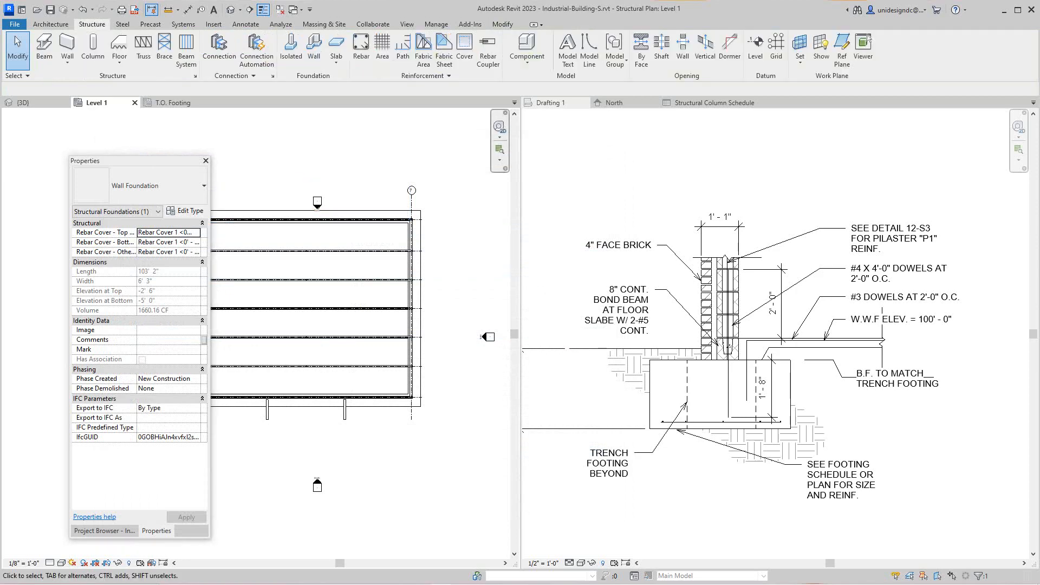
Return to the 3D view and examine the right wall foundation from the building's front-right corner
scroll(442, 230, down, 2)
drag(144, 160, 47, 155)
click(24, 103)
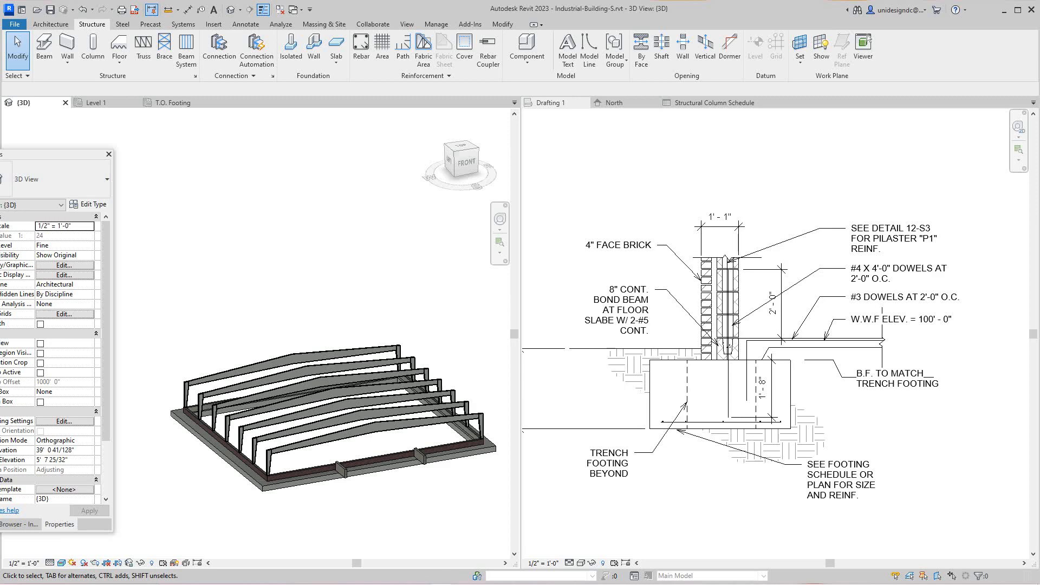
scroll(386, 483, up, 2)
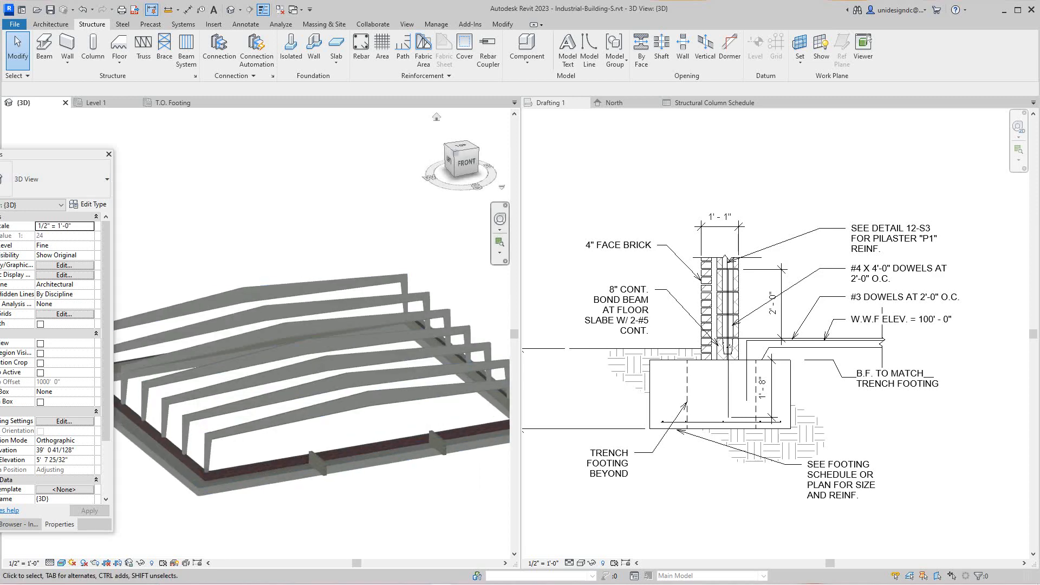
mouse_move(467, 163)
mouse_down()
mouse_move(456, 183)
mouse_move(429, 172)
mouse_up()
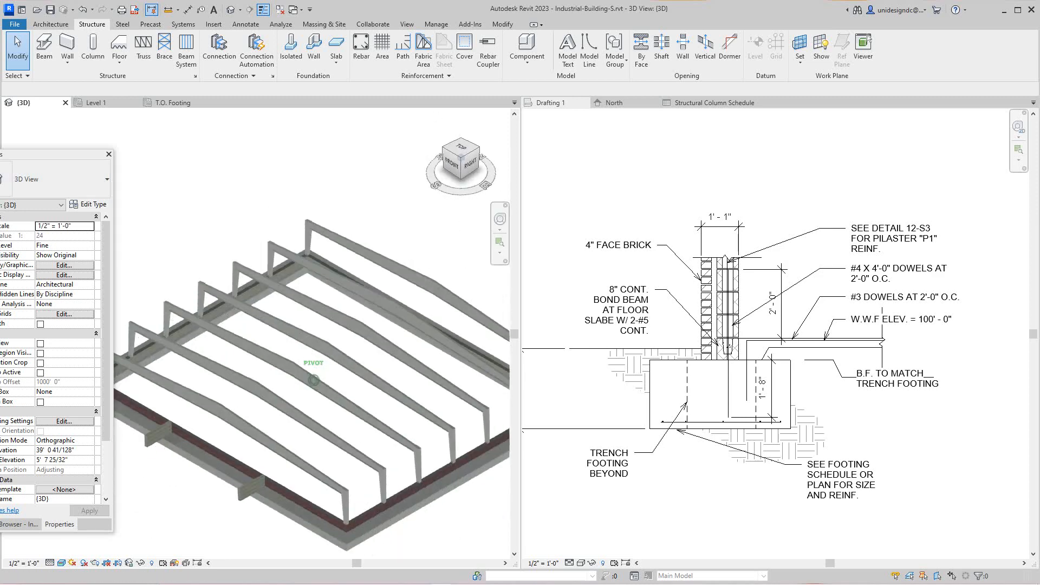
middle_drag(304, 373, 283, 279)
scroll(282, 279, down, 1)
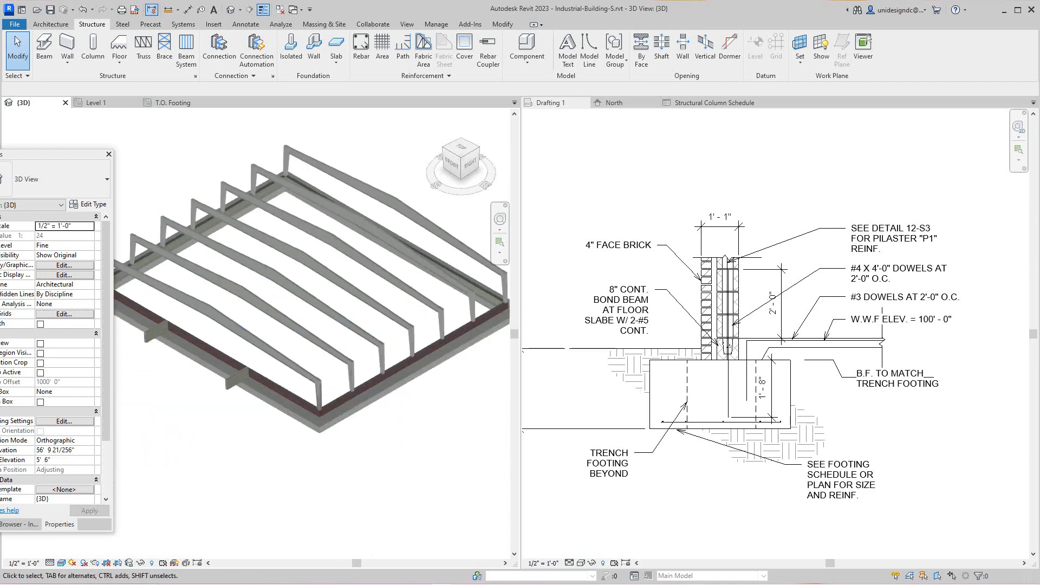
click(374, 398)
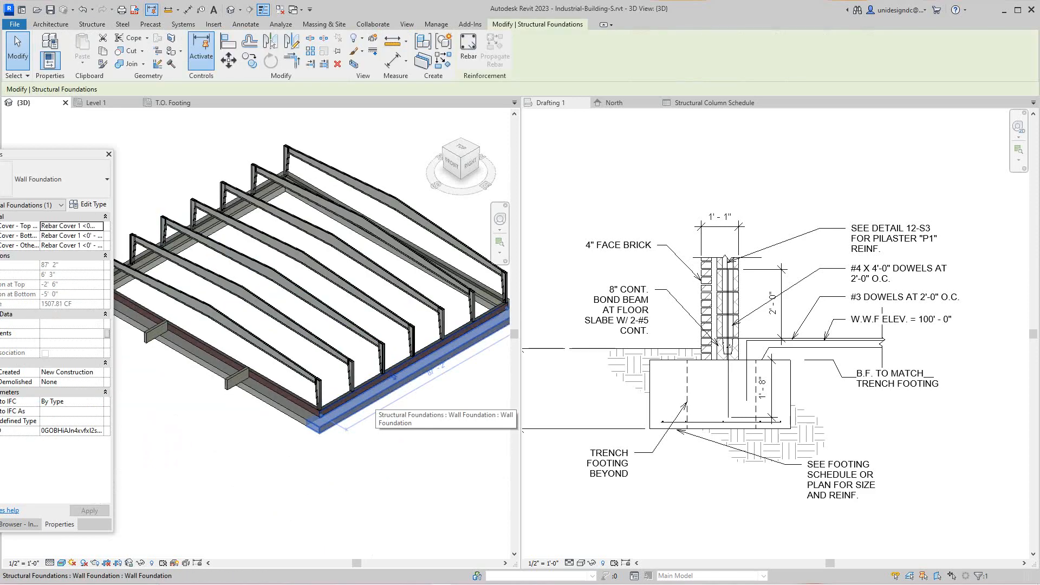
key(Escape)
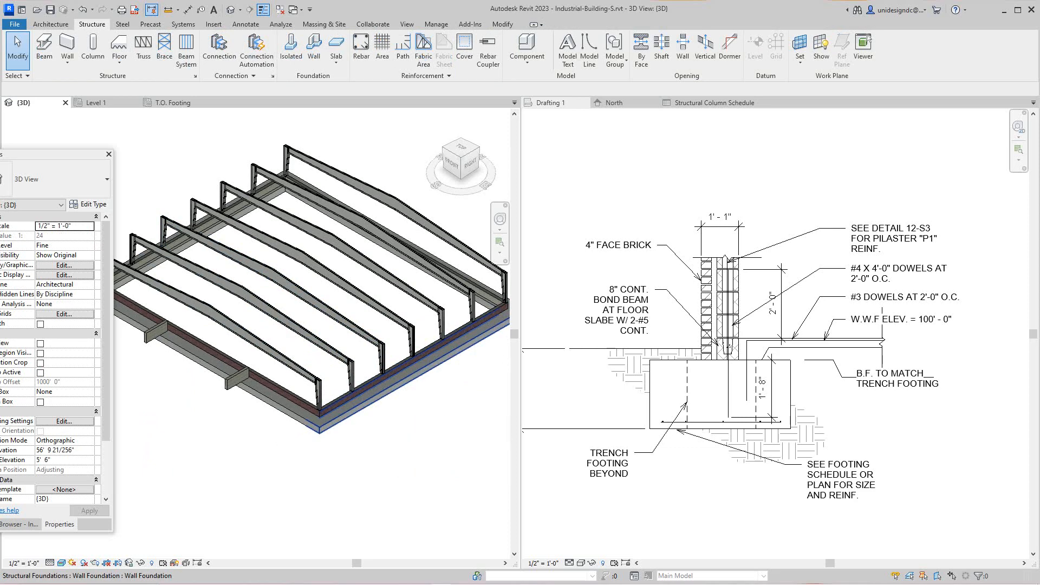
Select the right wall foundation and move the properties palette fully into view, showing the foundation's properties
click(361, 410)
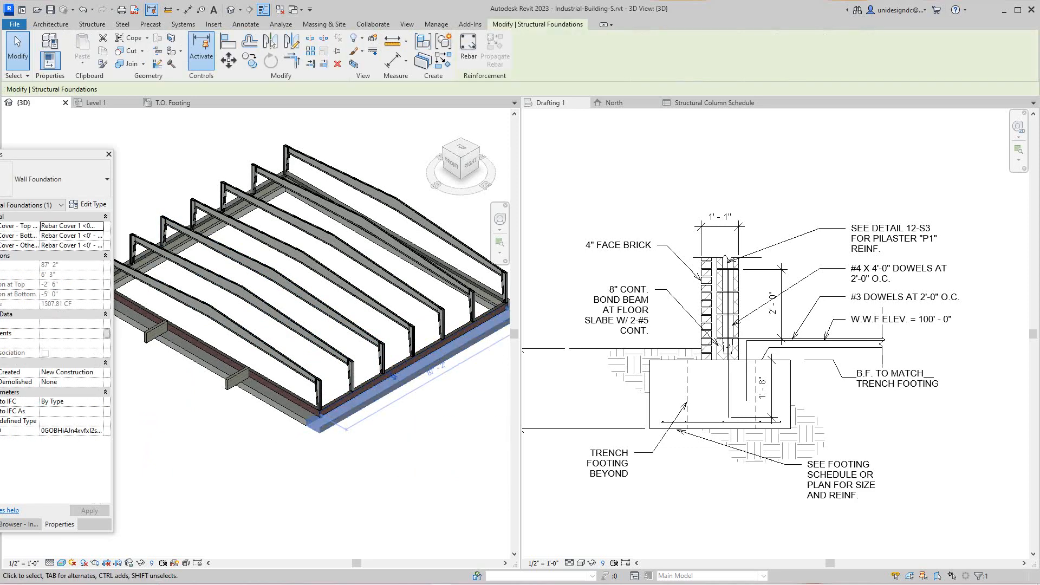
key(Escape)
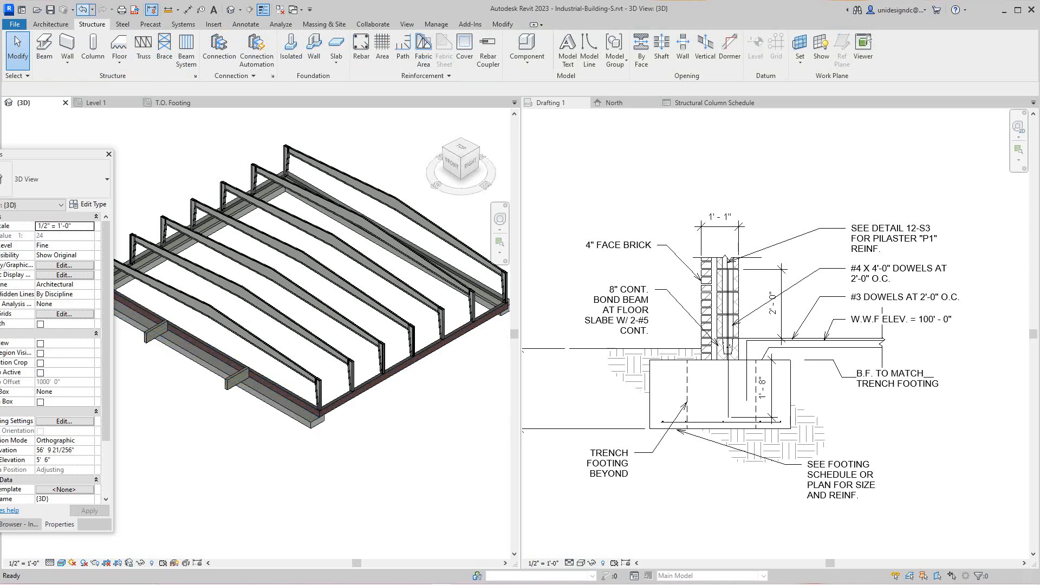
click(338, 413)
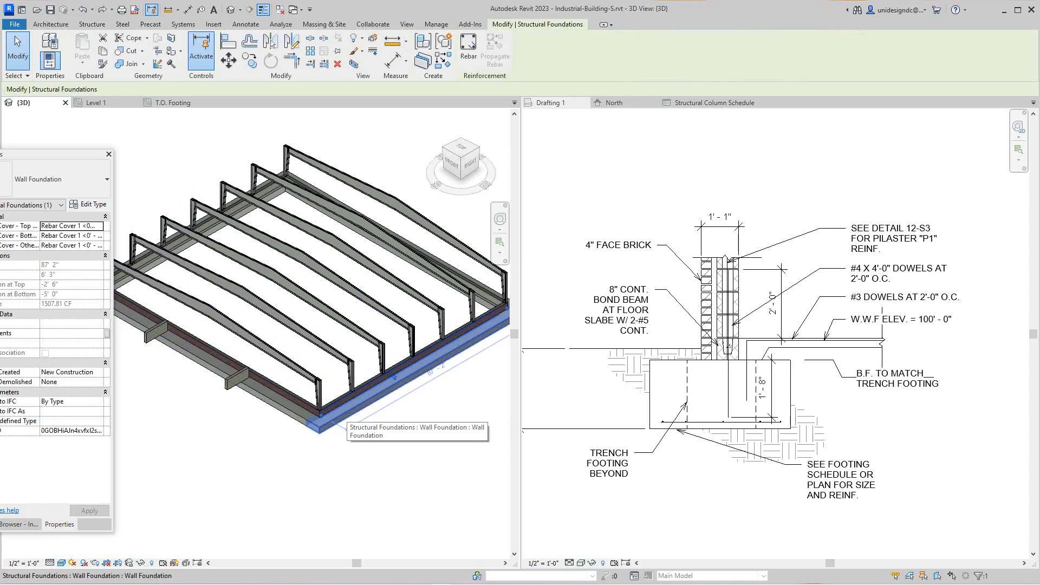
drag(52, 157, 181, 144)
click(137, 507)
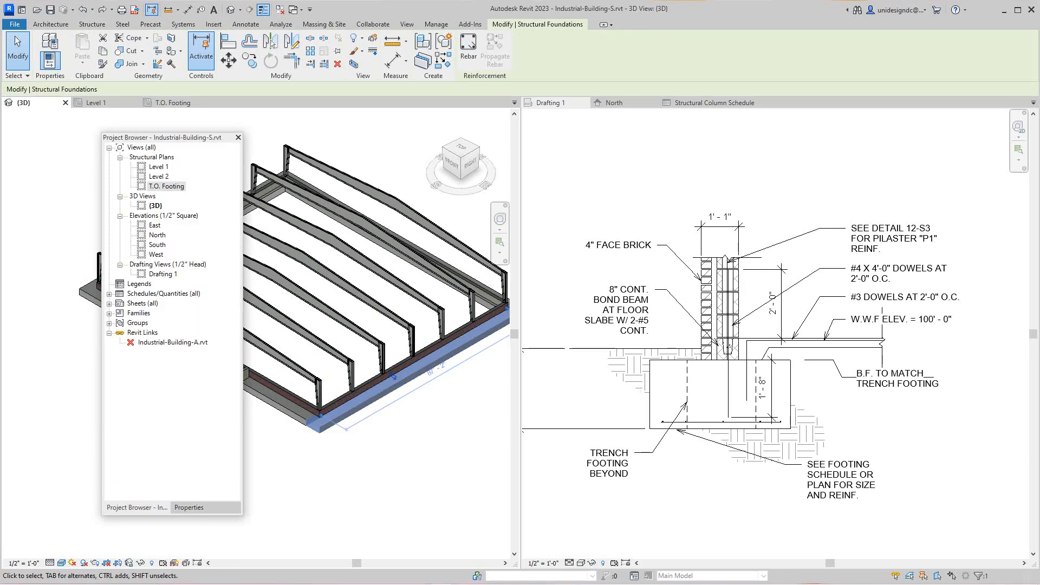
click(189, 507)
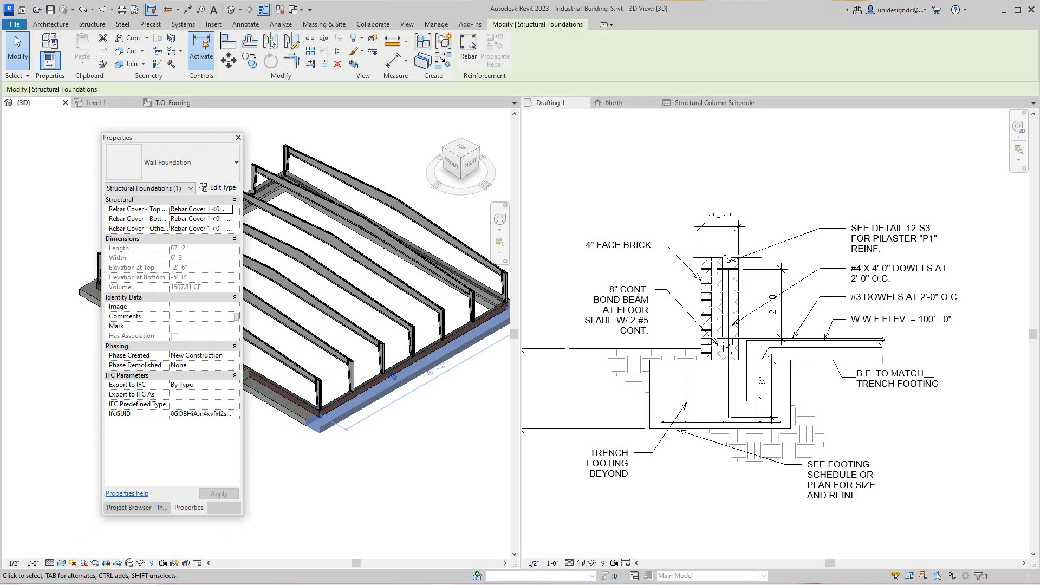
click(217, 187)
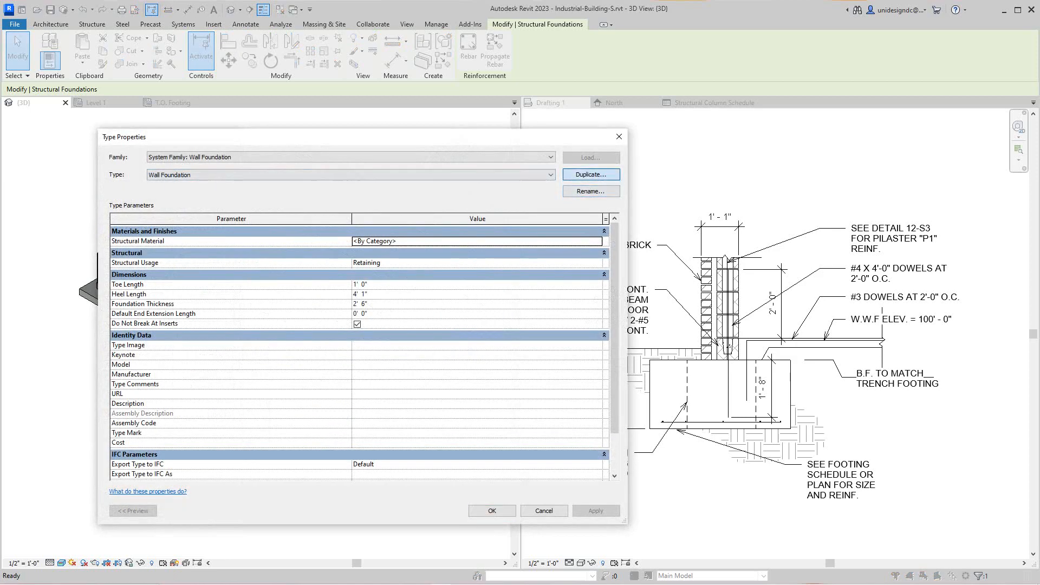
click(591, 174)
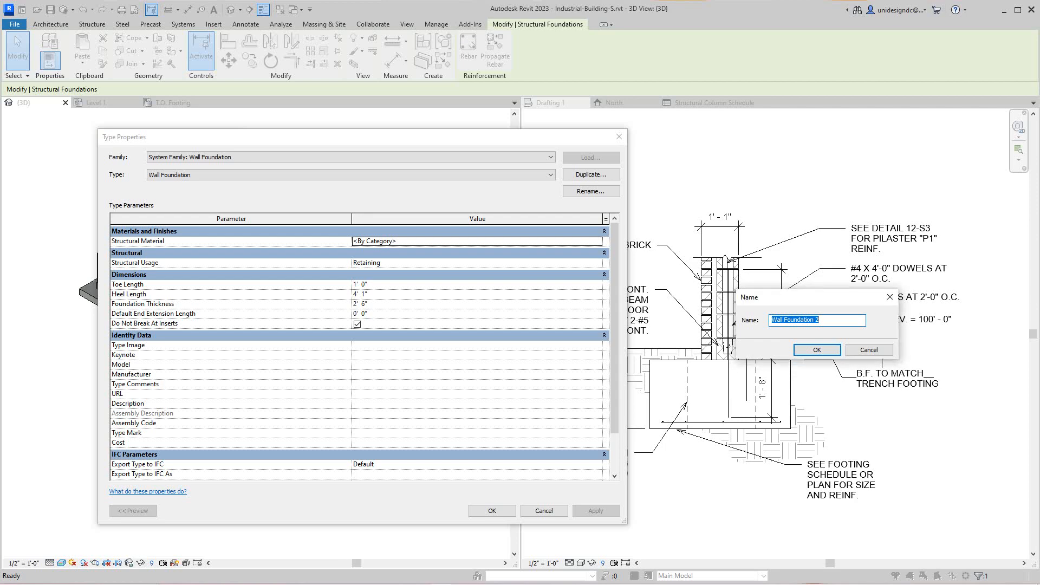
click(869, 350)
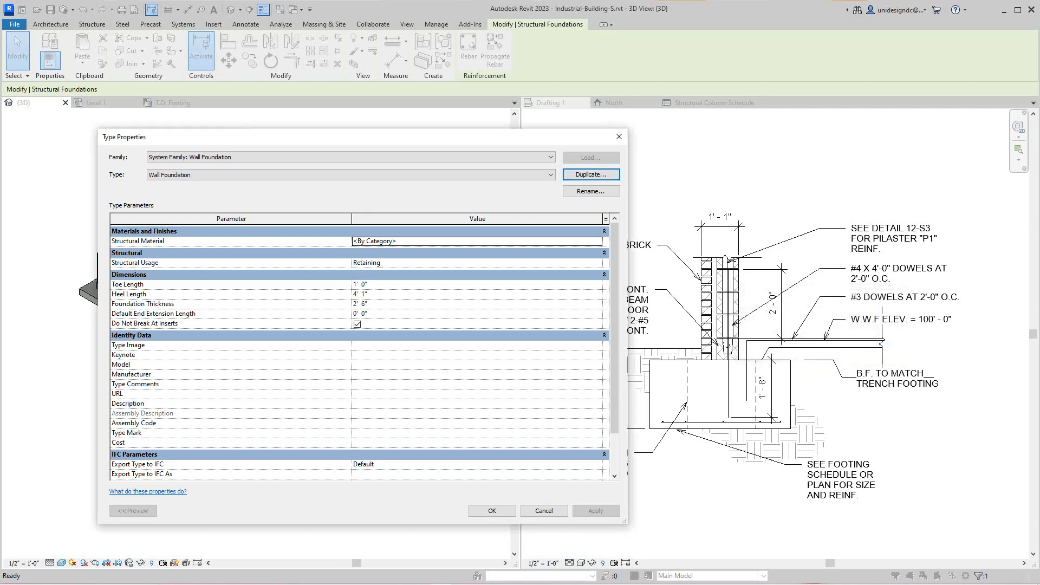
key(Escape)
key(Escape)
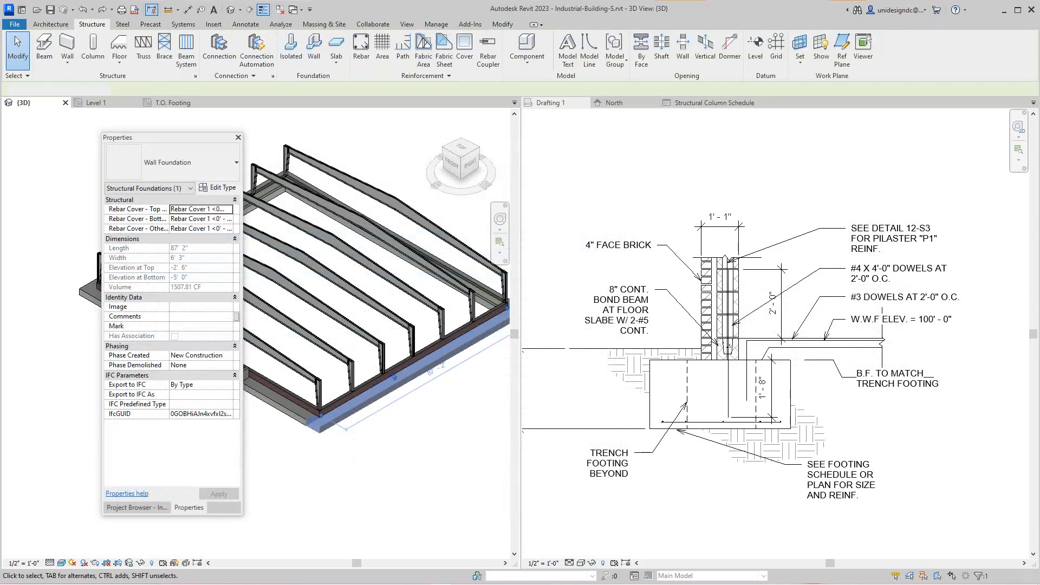
Change the right wall foundation's type to Bearing Footing - 36" x 12"
click(319, 431)
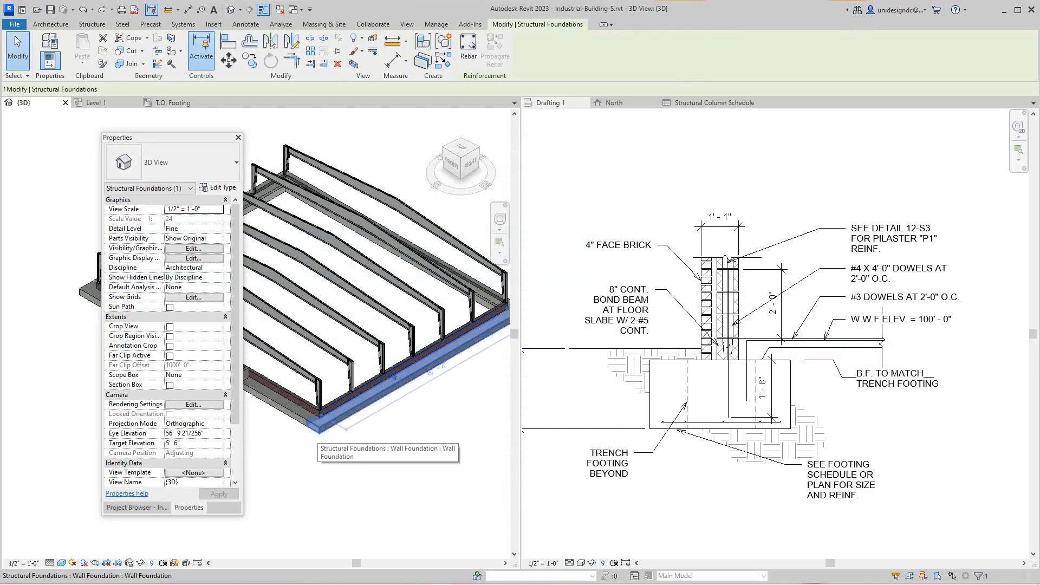
click(217, 187)
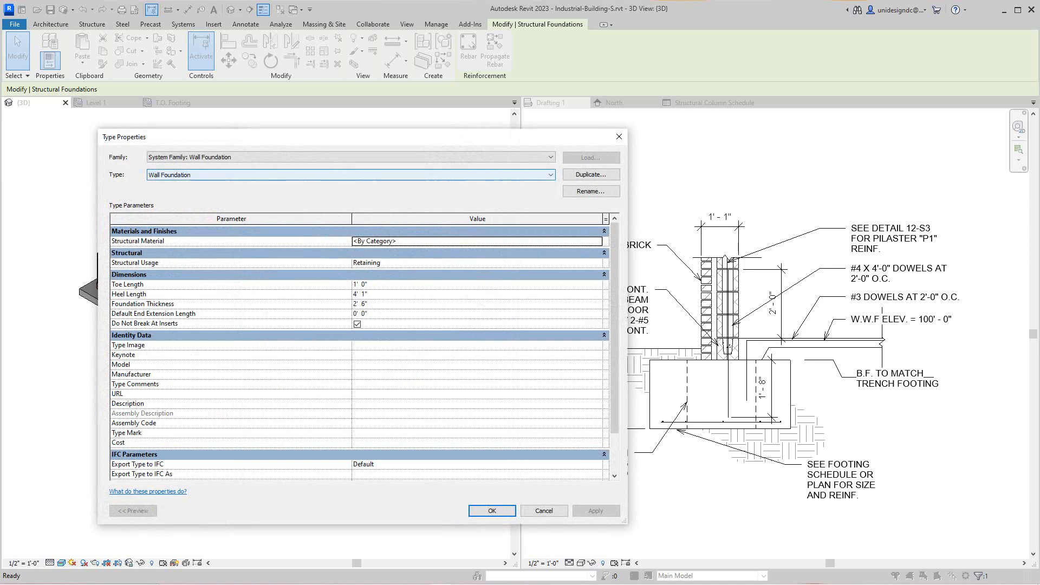
click(351, 175)
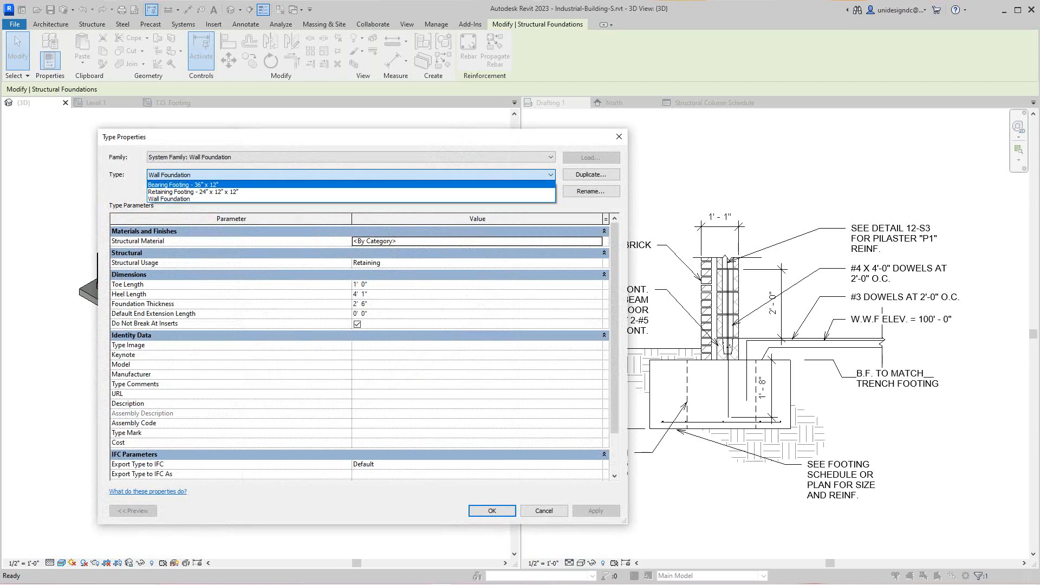
click(183, 184)
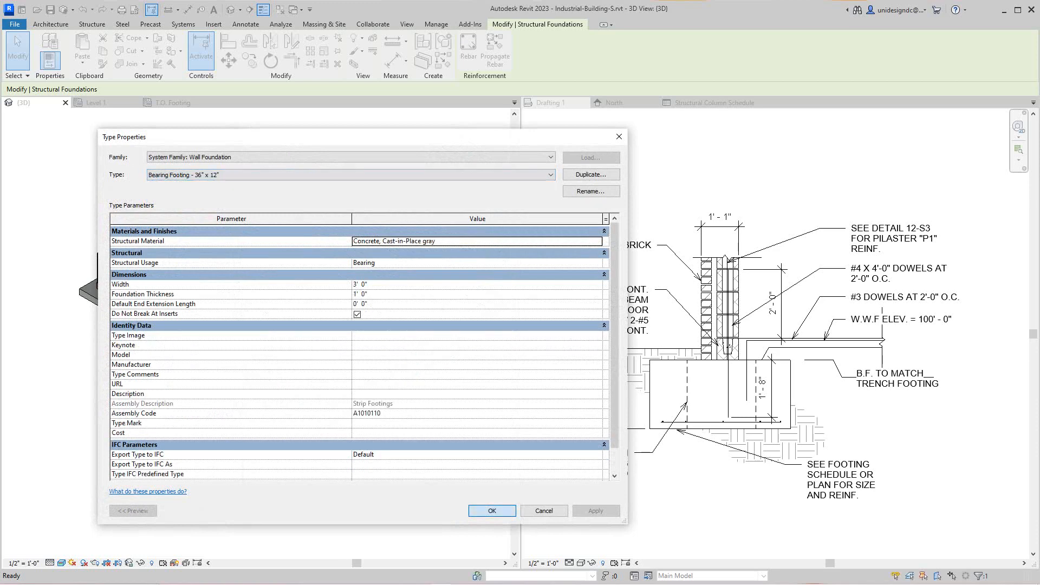
click(492, 511)
key(Escape)
Examine the right wall's bearing footing in 3D, checking its properties and how it meets the neighbouring foundations at the corners
scroll(321, 415, up, 2)
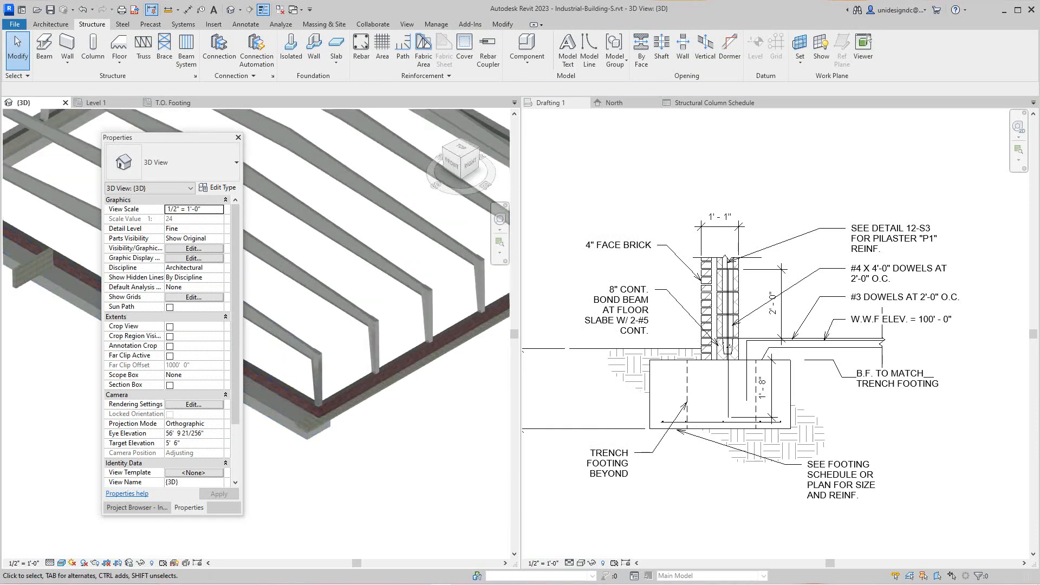
scroll(320, 304, down, 5)
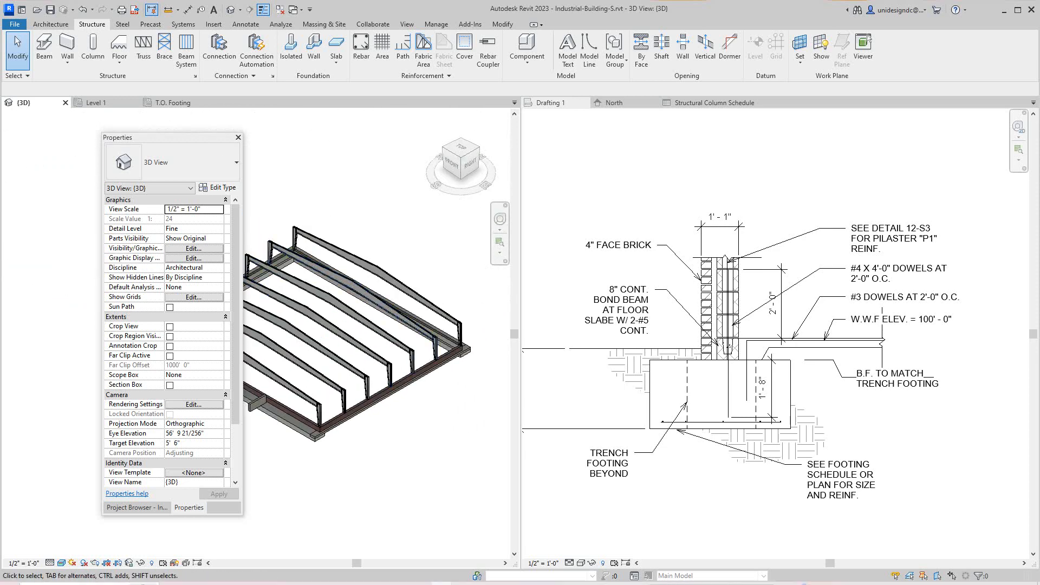
scroll(410, 378, up, 2)
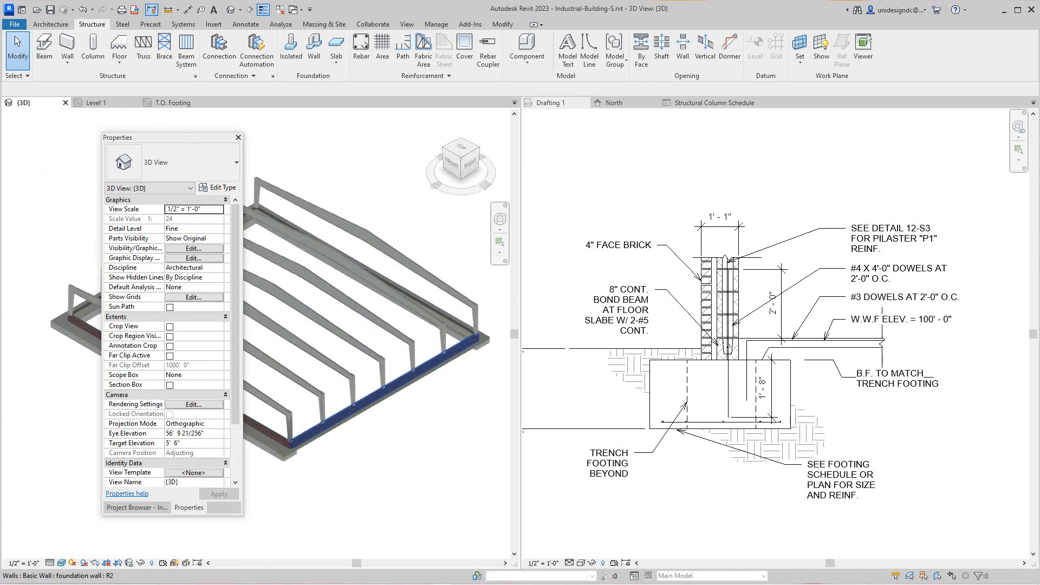
scroll(409, 378, down, 2)
middle_drag(410, 377, 435, 378)
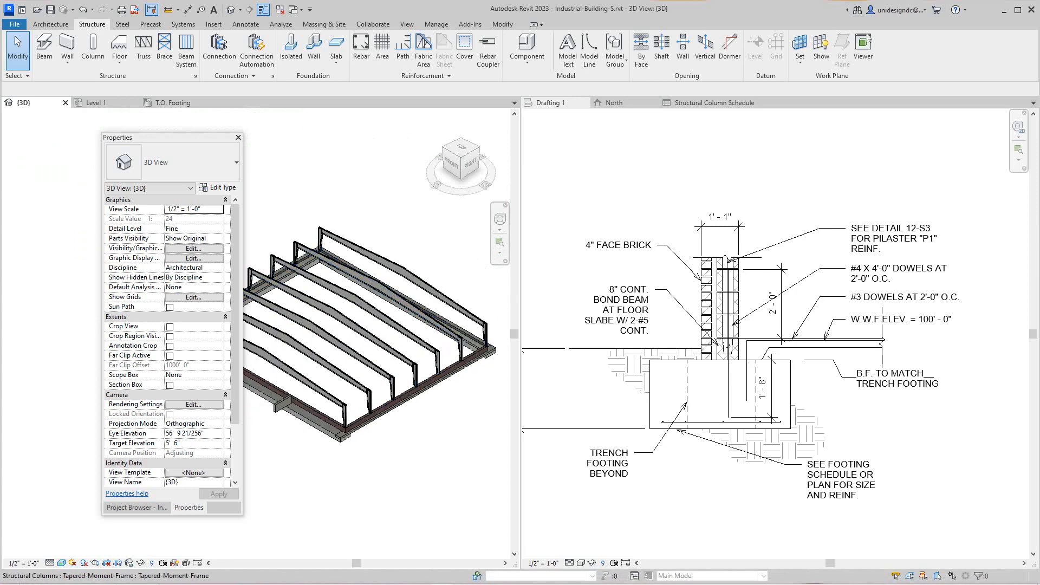
scroll(397, 404, up, 2)
click(397, 399)
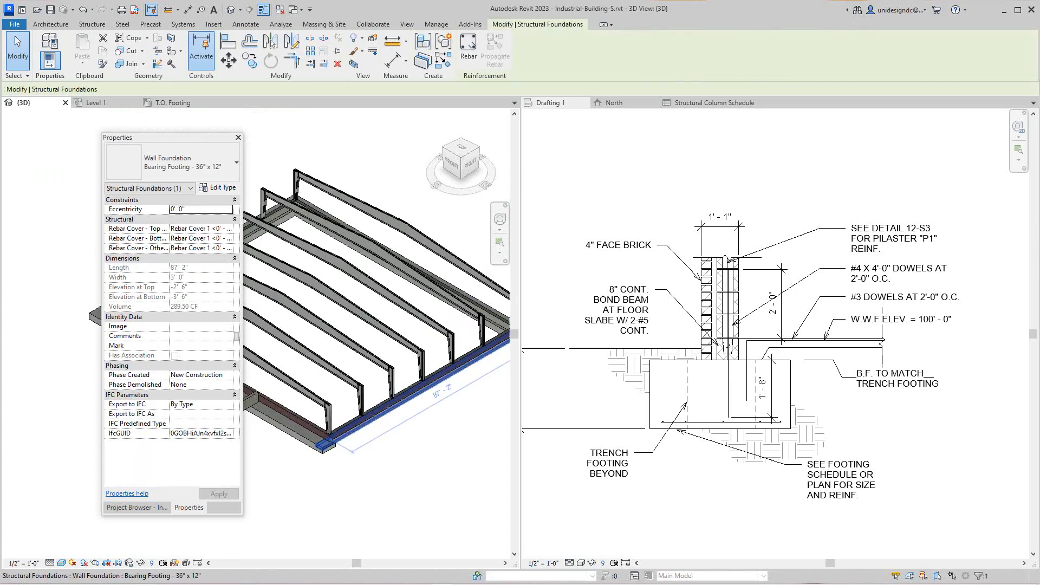
key(Escape)
scroll(391, 437, down, 1)
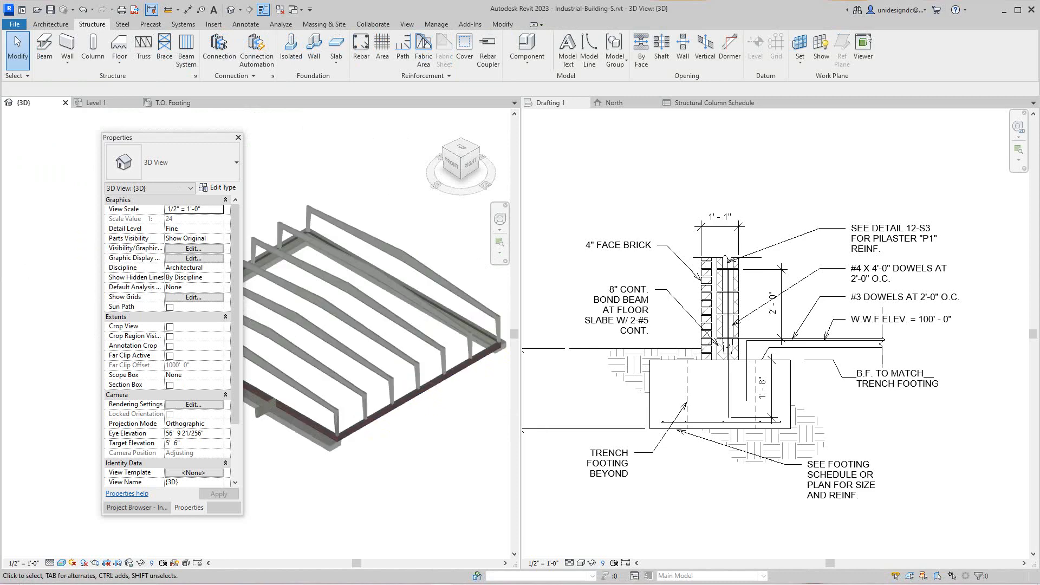
scroll(388, 456, down, 1)
middle_drag(388, 456, 339, 498)
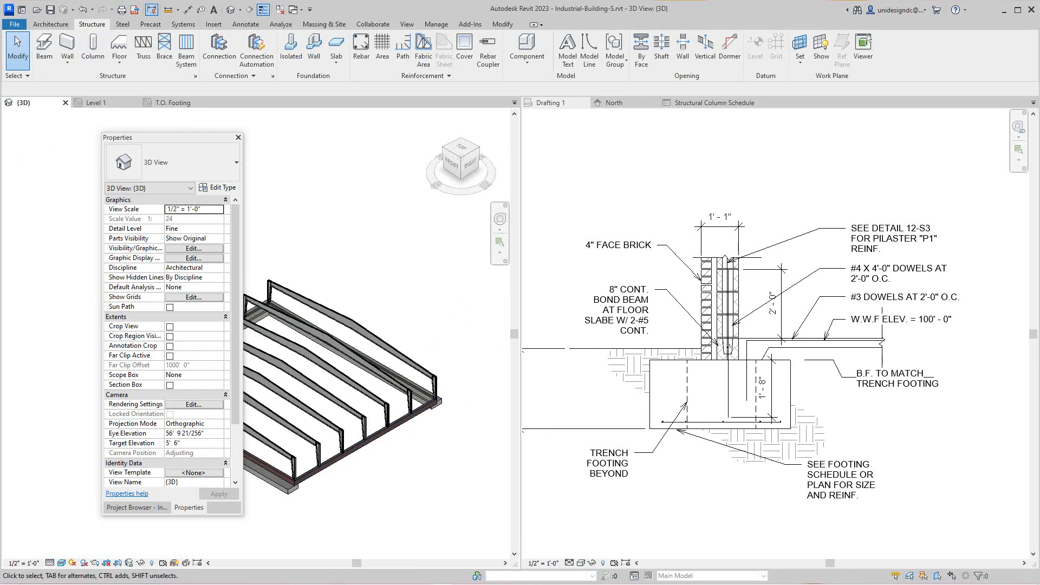
Undo the right wall foundation's type change and the preceding Heel Length change
click(83, 10)
click(83, 10)
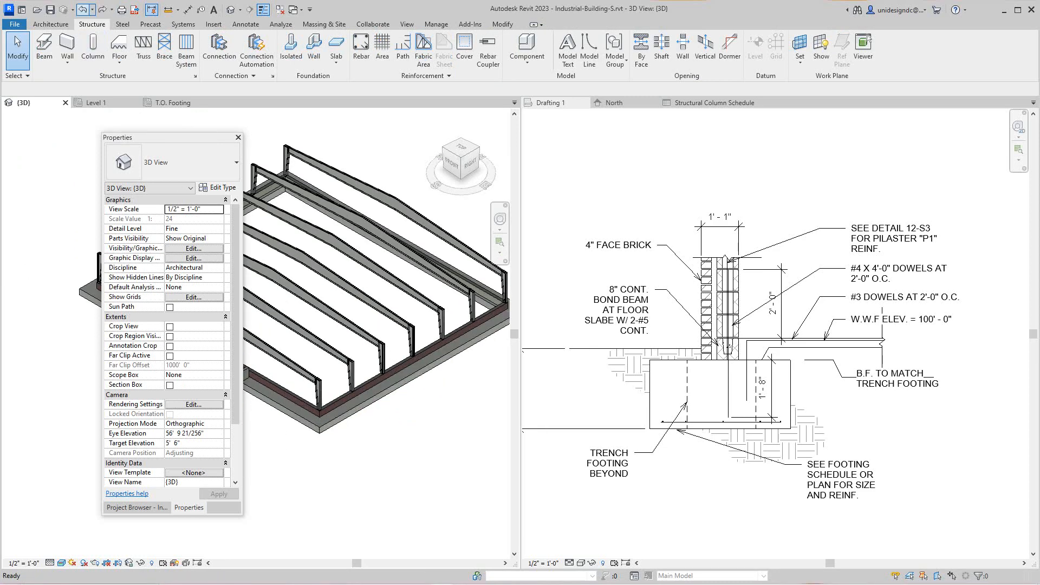
click(83, 9)
scroll(373, 417, down, 1)
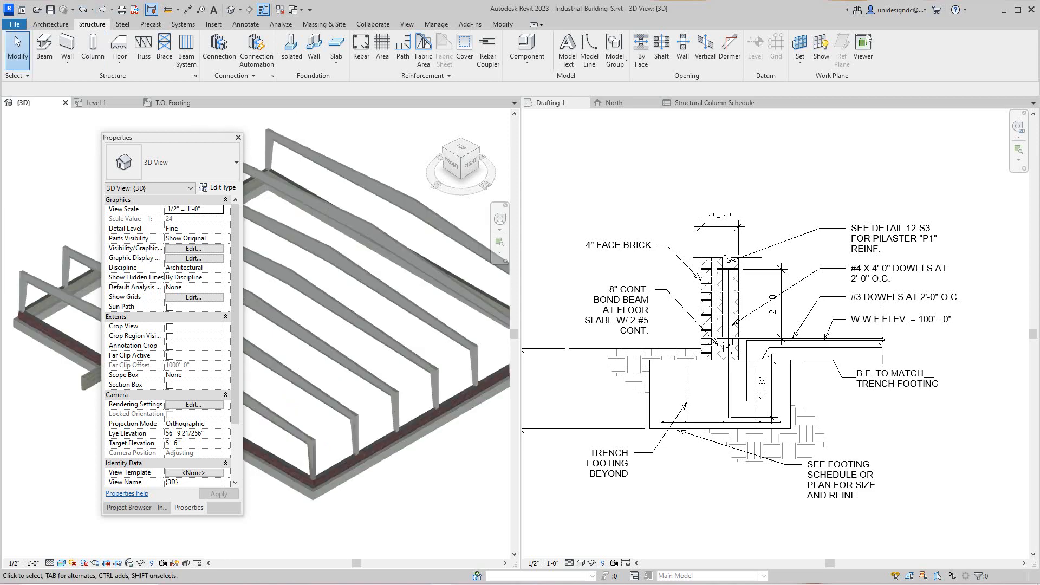
middle_drag(374, 417, 352, 446)
Cut a short vertical section across the back wall near its left end in the Level 1 plan and open the section view
click(95, 103)
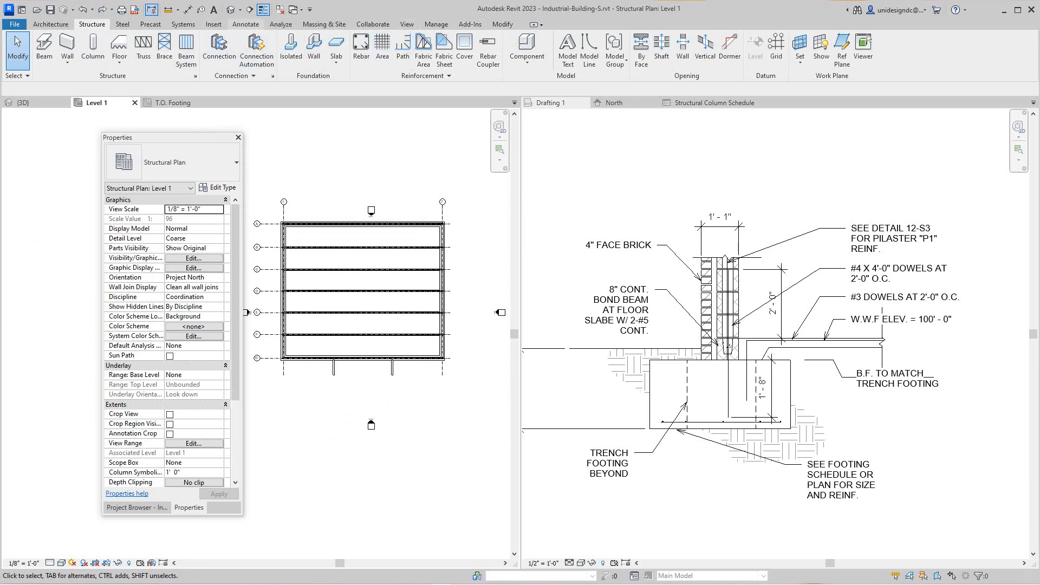
click(249, 9)
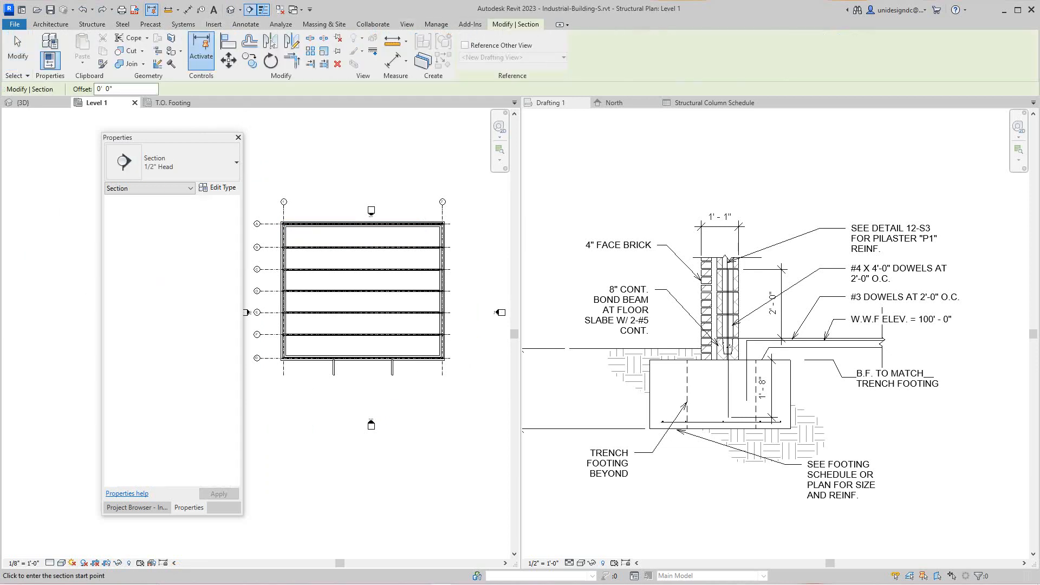
click(300, 210)
click(301, 243)
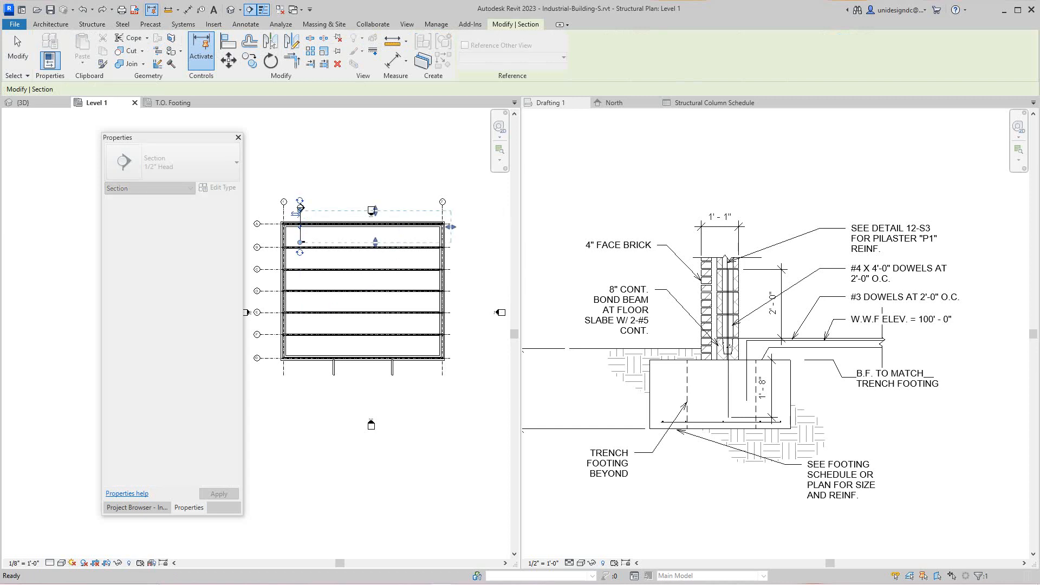
right_click(300, 242)
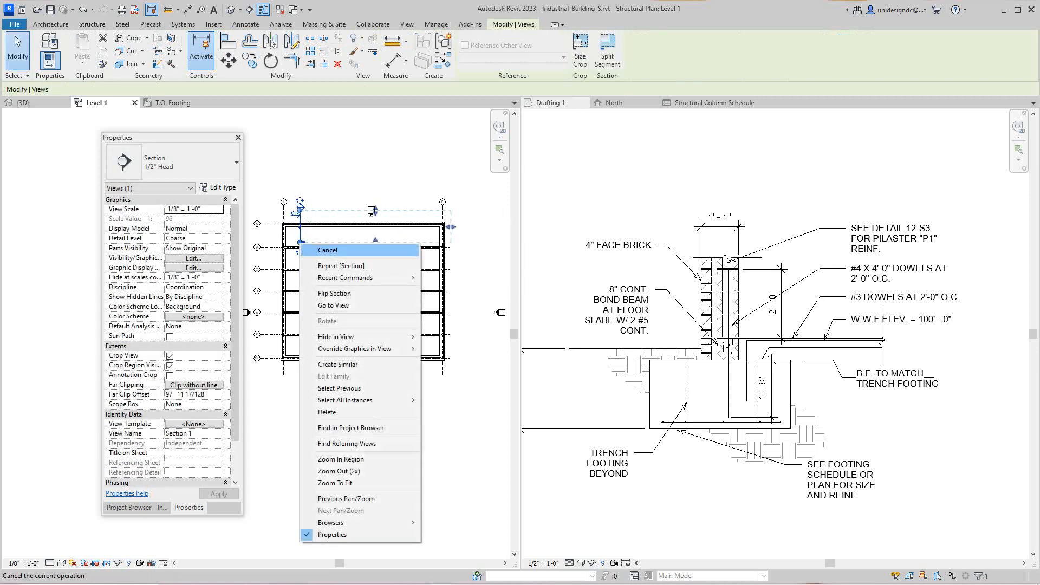
click(328, 250)
double_click(299, 205)
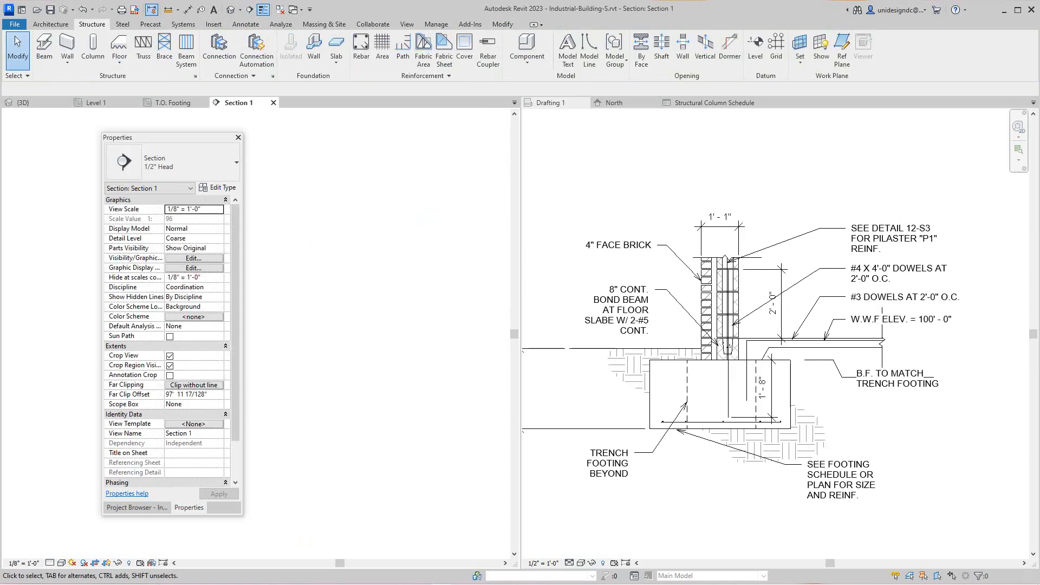
Open the type properties of the wall foundation cut at grid A and move the dialog clear of the section
scroll(327, 415, up, 3)
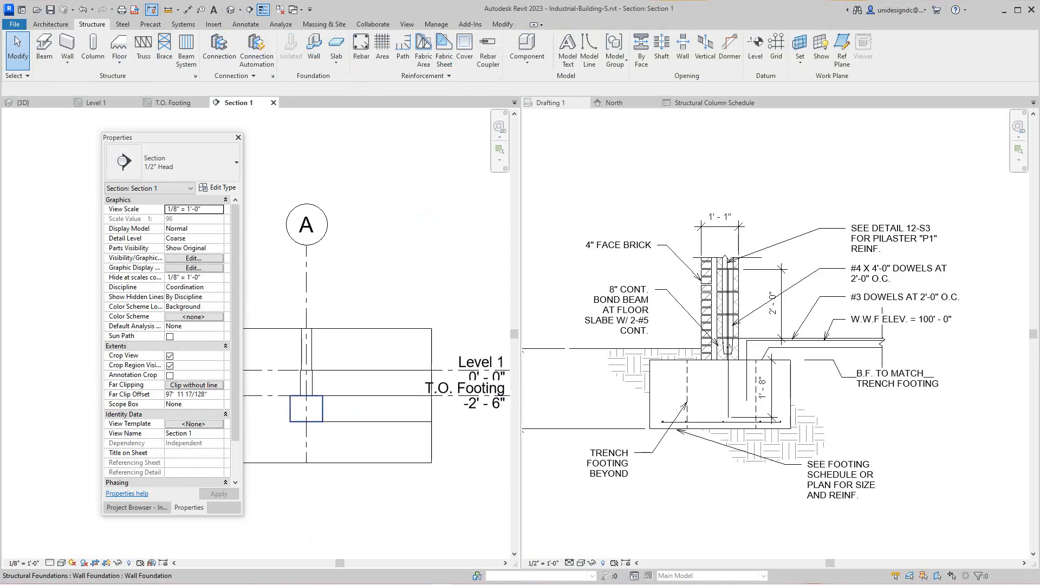
click(306, 408)
scroll(293, 401, up, 2)
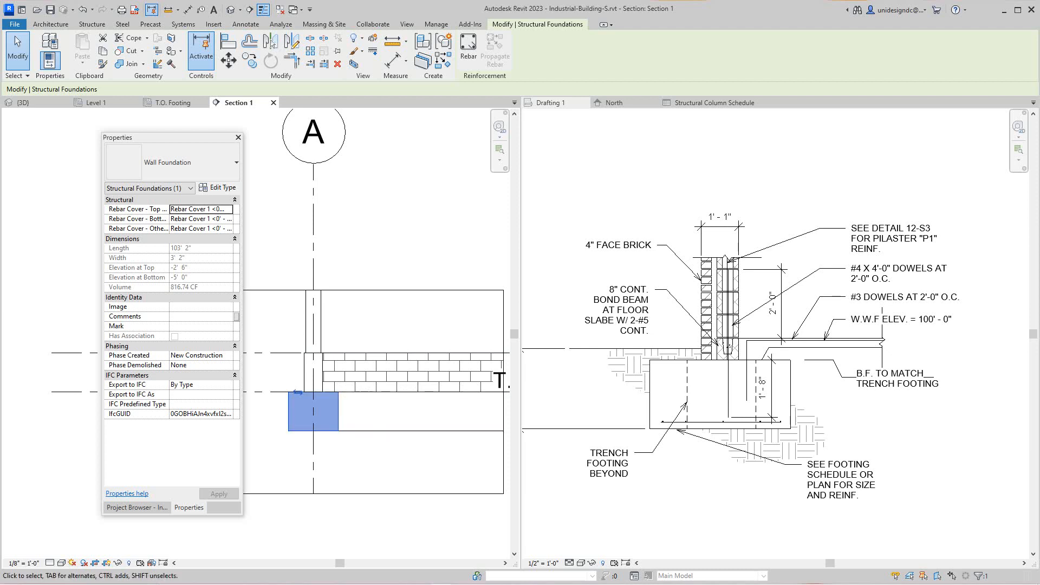
key(Escape)
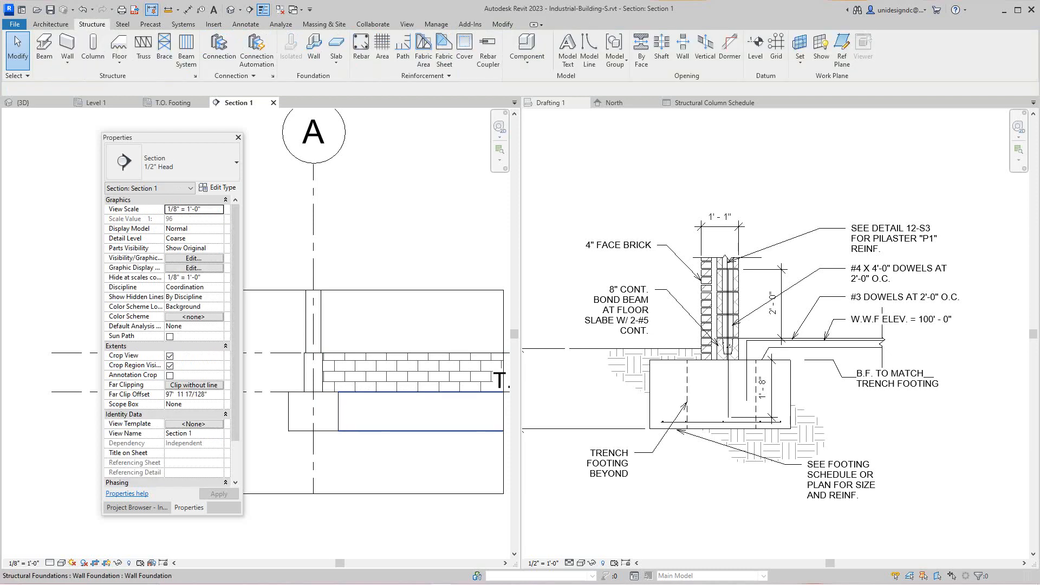
click(319, 417)
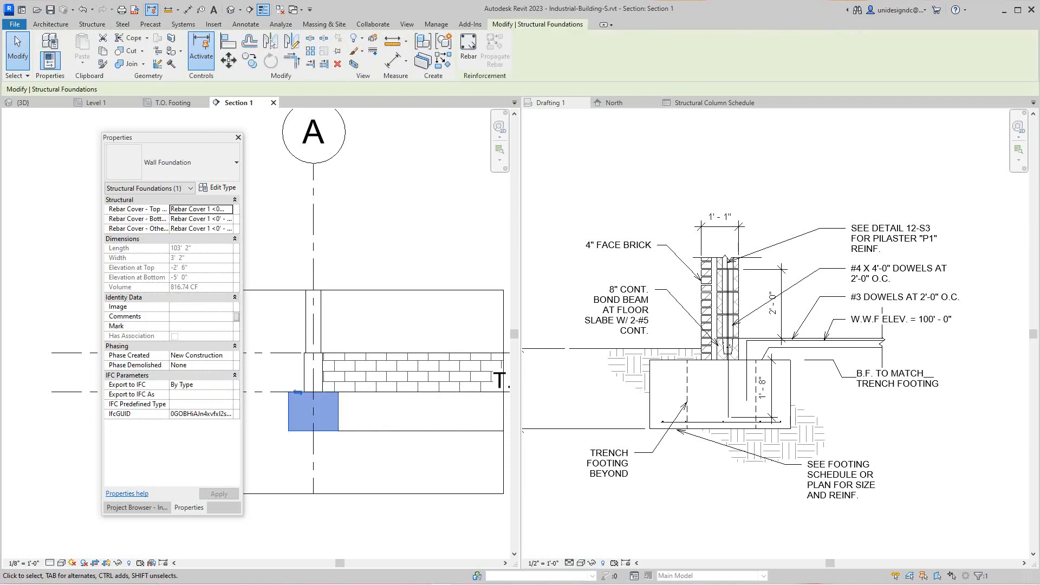
click(217, 187)
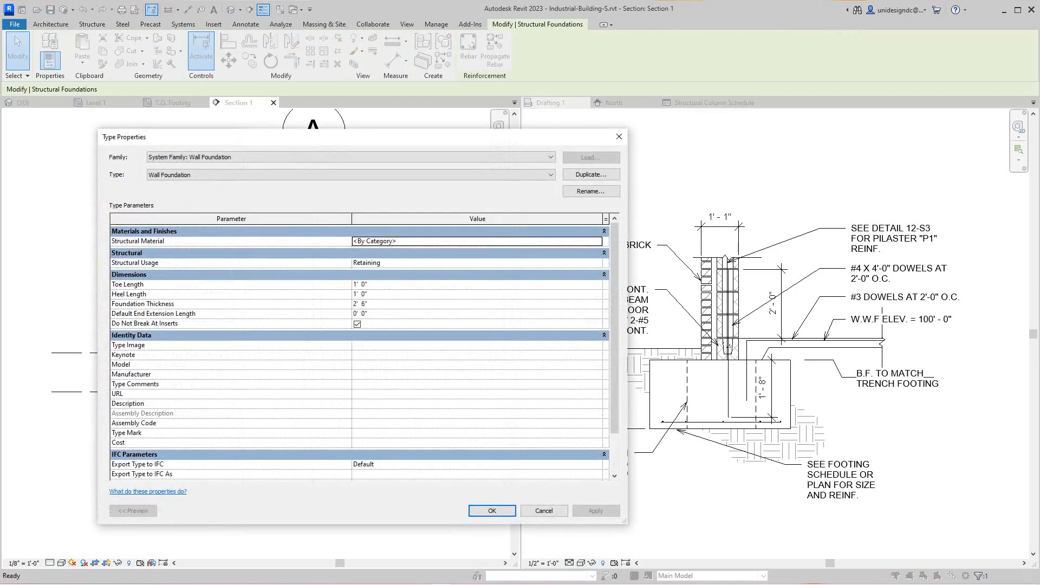
drag(373, 142, 724, 145)
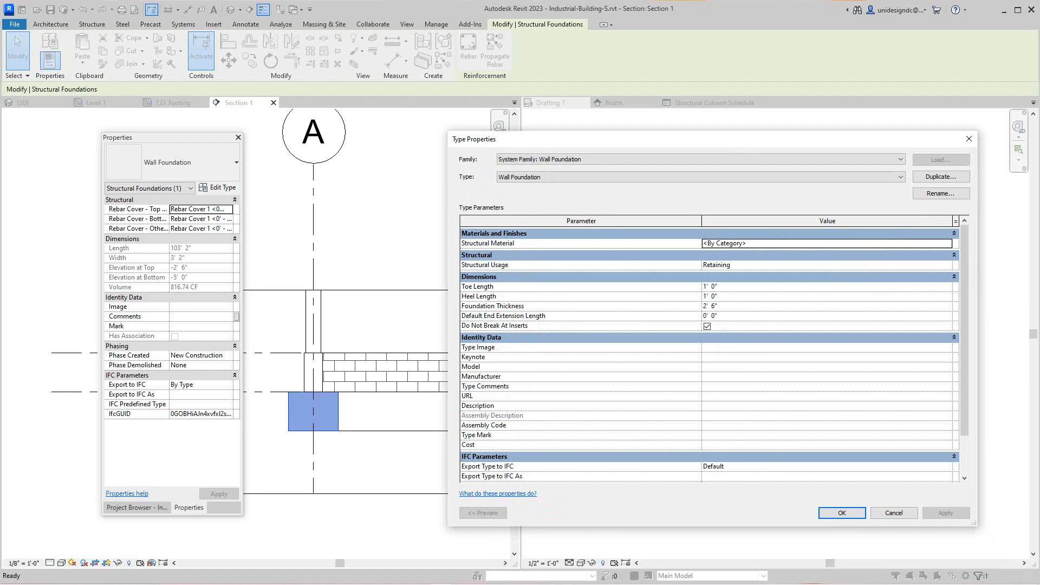
Set the Wall Foundation type's Heel Length and Toe Length to 4' 0" each and apply the change
click(707, 296)
drag(707, 296, 702, 296)
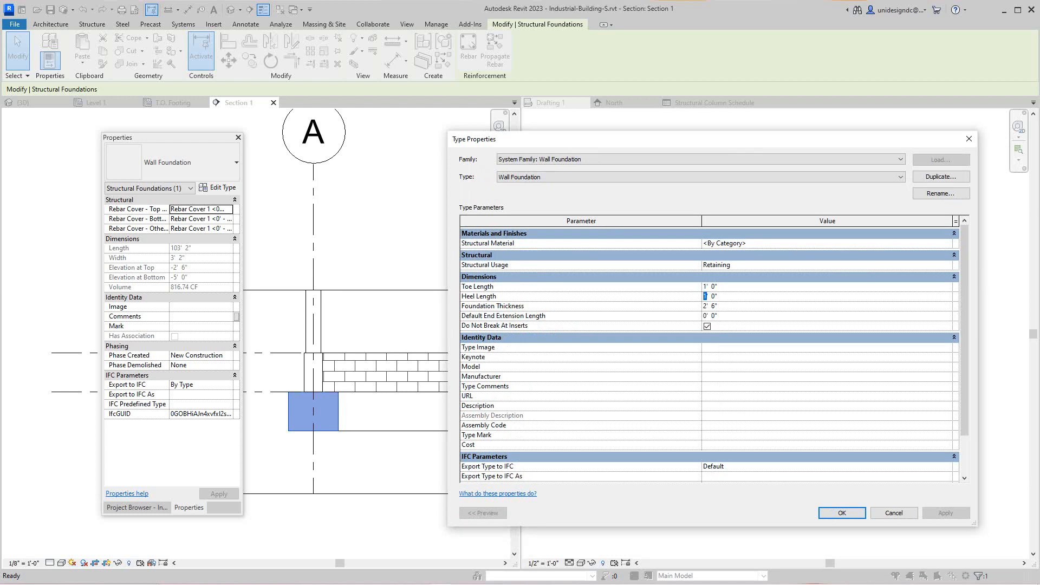
text(4)
drag(707, 286, 702, 286)
text(4)
click(945, 513)
scroll(710, 352, down, 1)
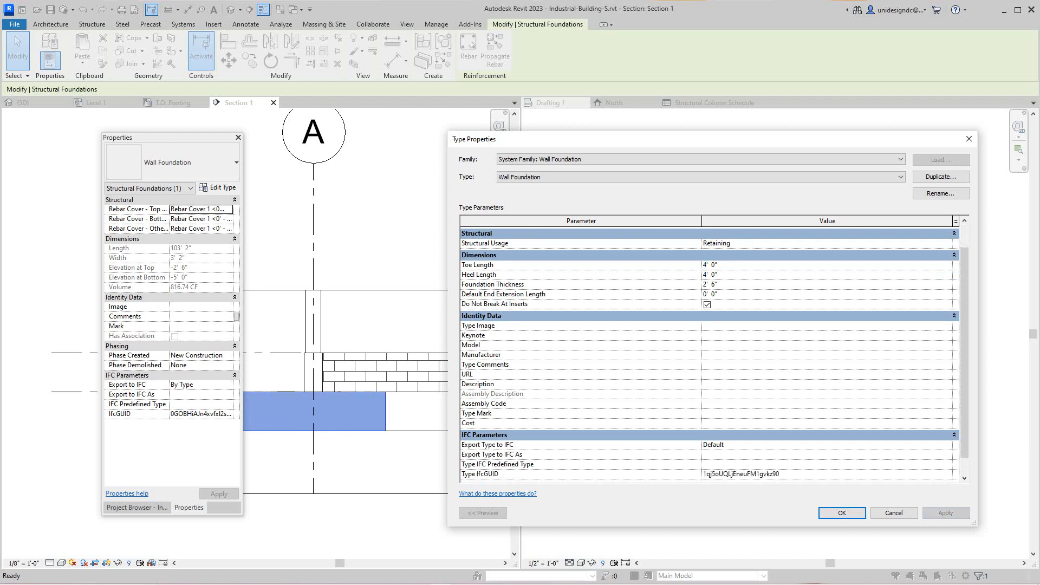
Accept the Wall Foundation type's properties and check the footing's overall width in the Drafting 1 detail with an aligned dimension
scroll(710, 352, down, 1)
click(842, 513)
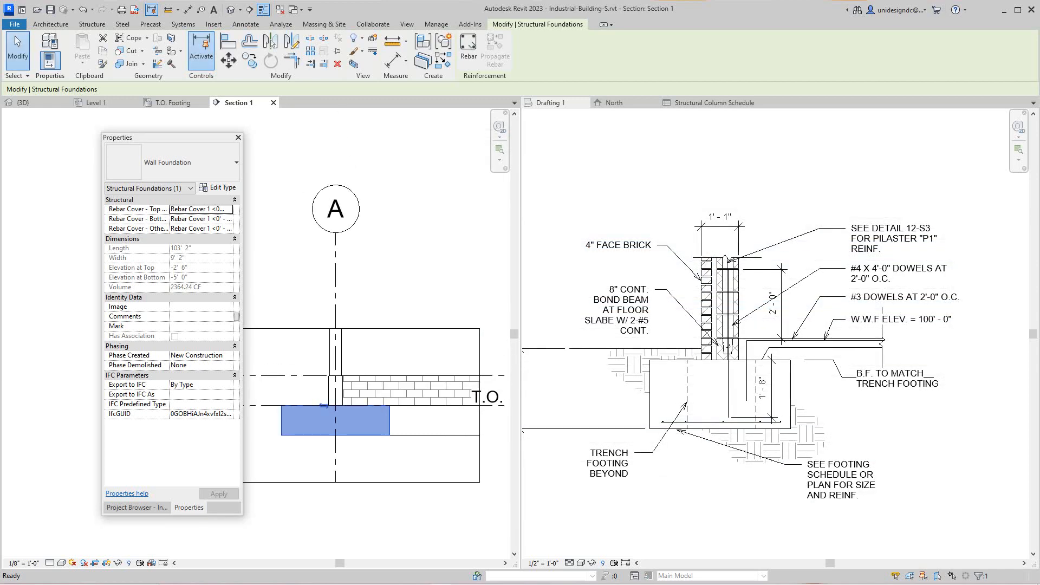
scroll(657, 411, up, 2)
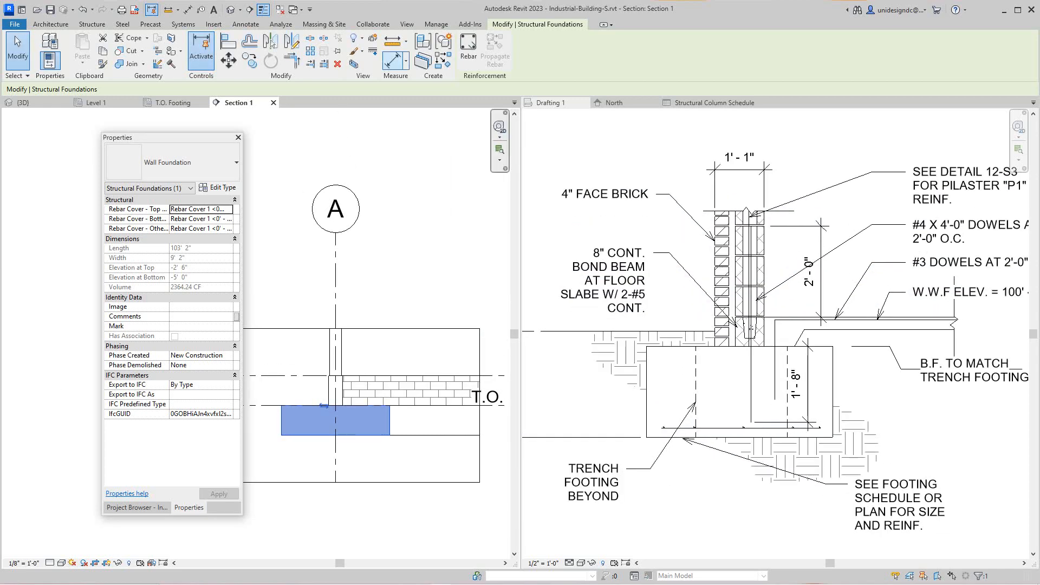
click(392, 60)
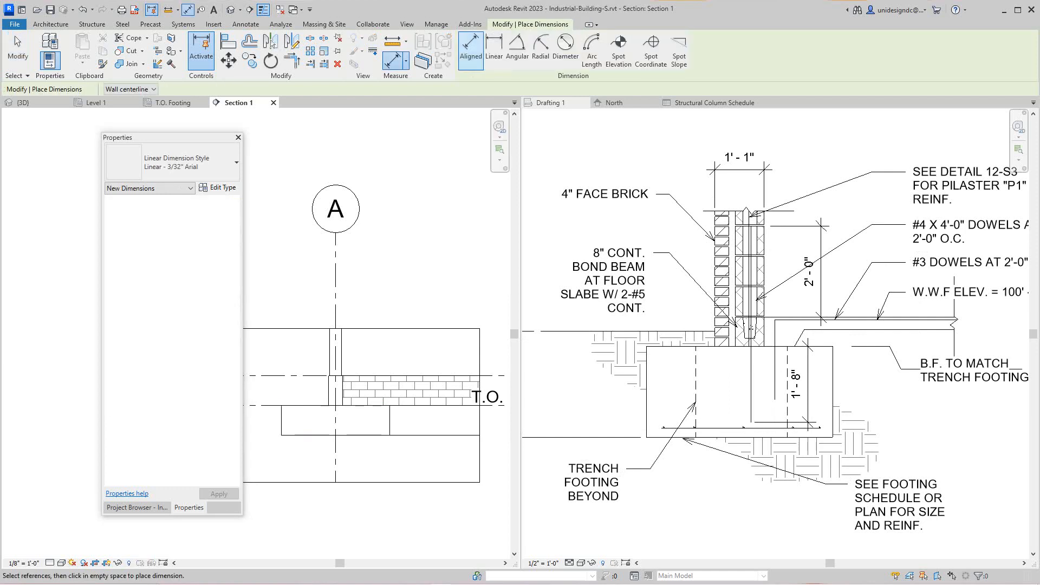
click(646, 397)
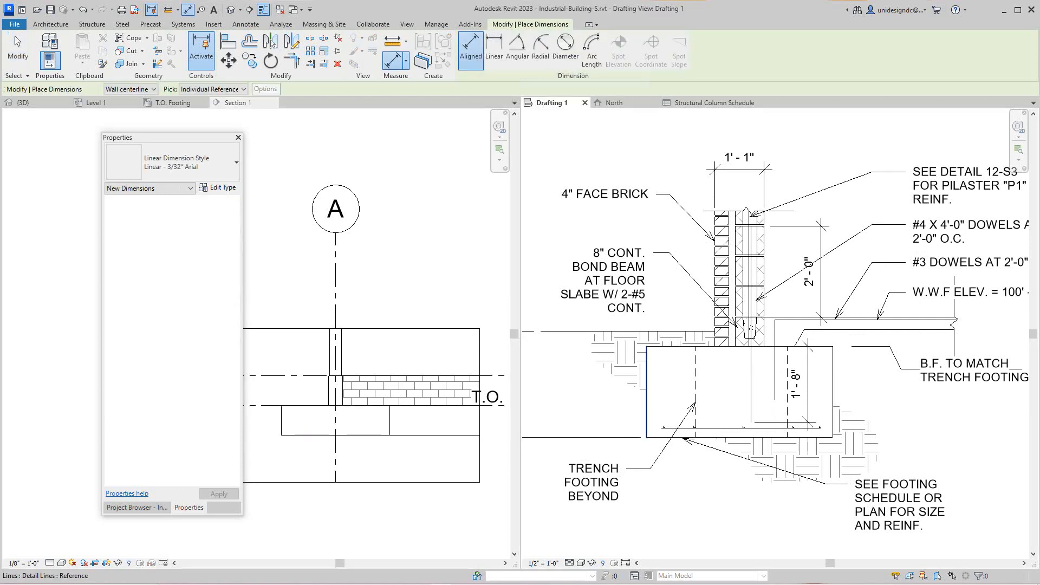
click(647, 397)
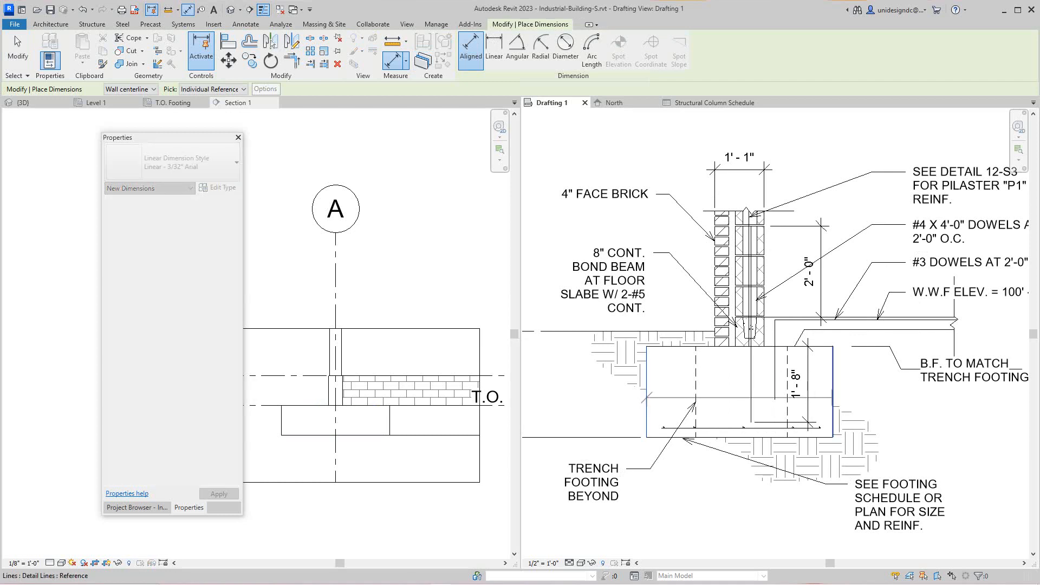
key(Escape)
key(Escape)
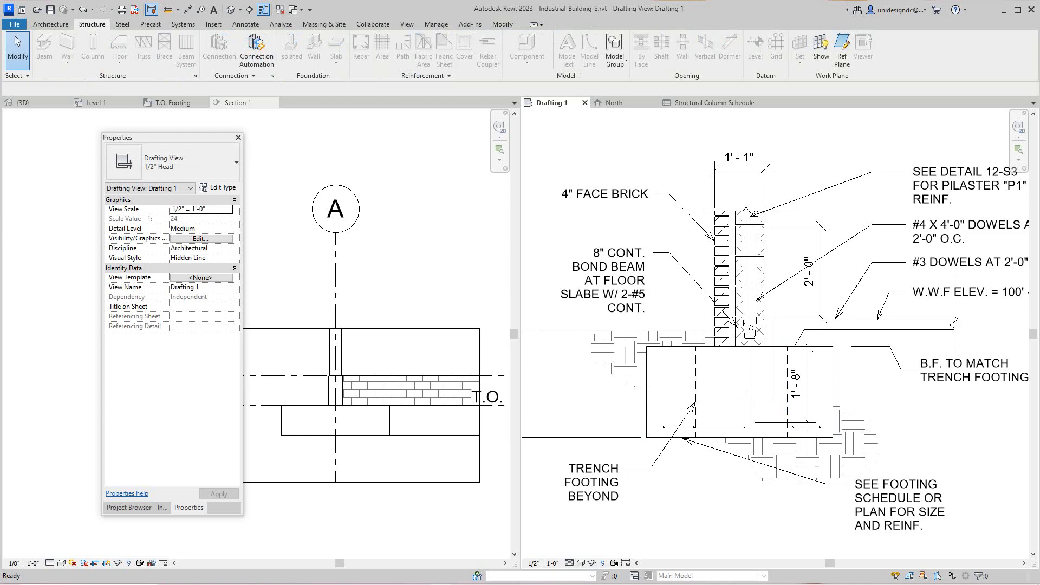
Check the overall width of the wall foundation at grid A in Section 1 with a temporary aligned dimension
click(398, 343)
scroll(398, 342, down, 2)
scroll(345, 391, up, 2)
scroll(331, 400, up, 1)
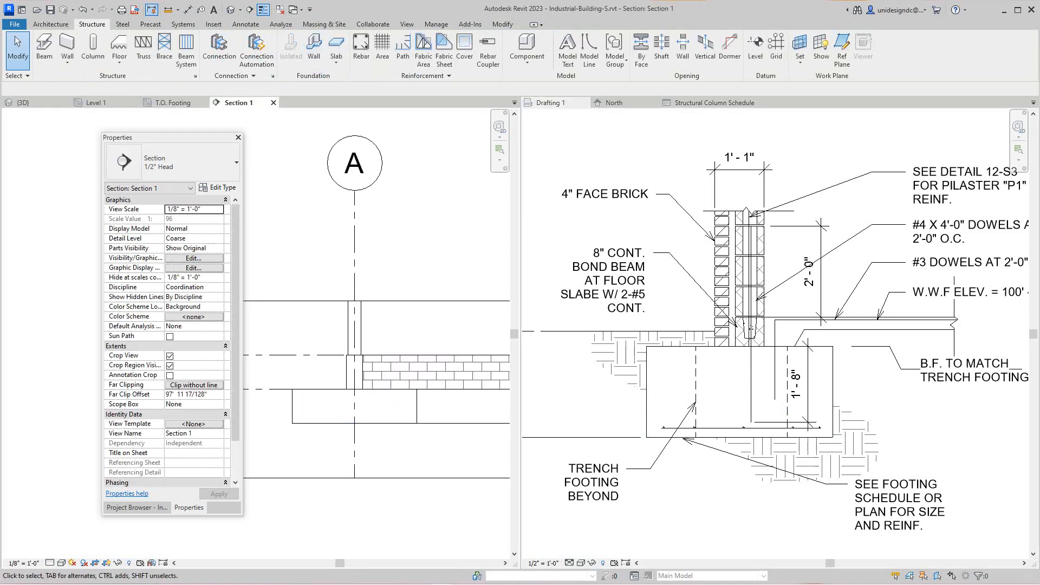
click(188, 10)
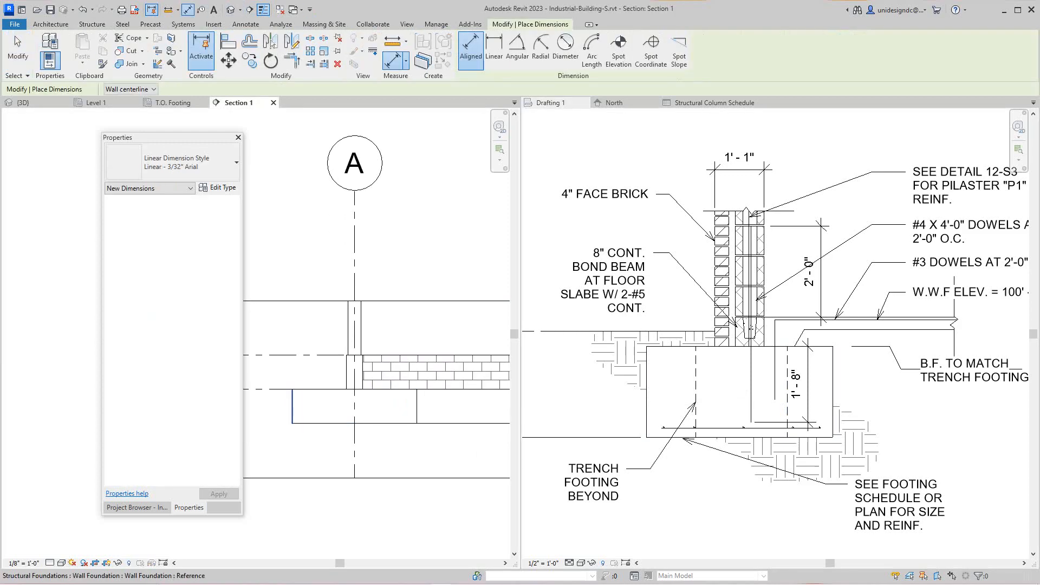
click(292, 410)
key(Escape)
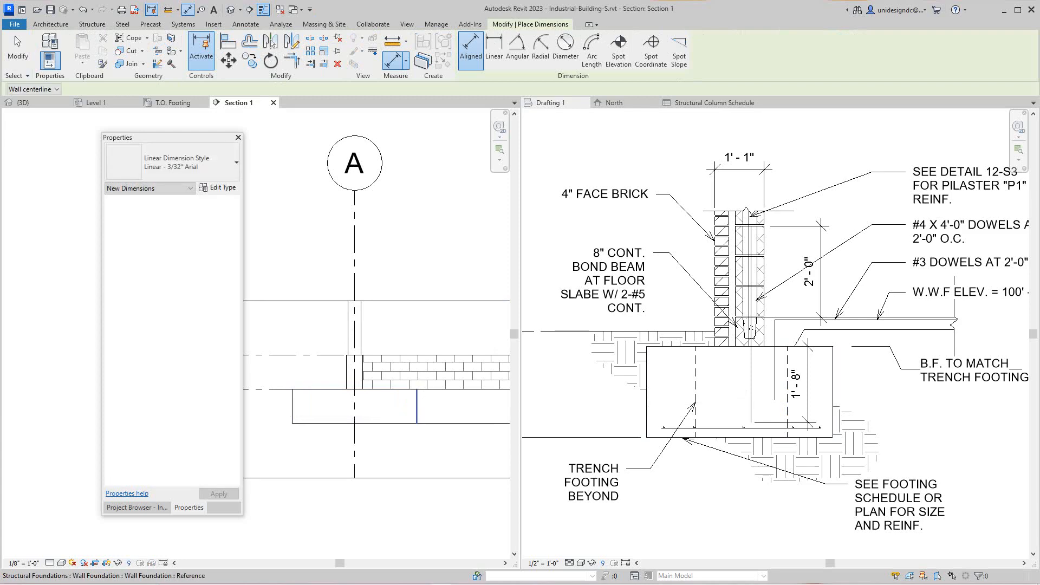
click(417, 414)
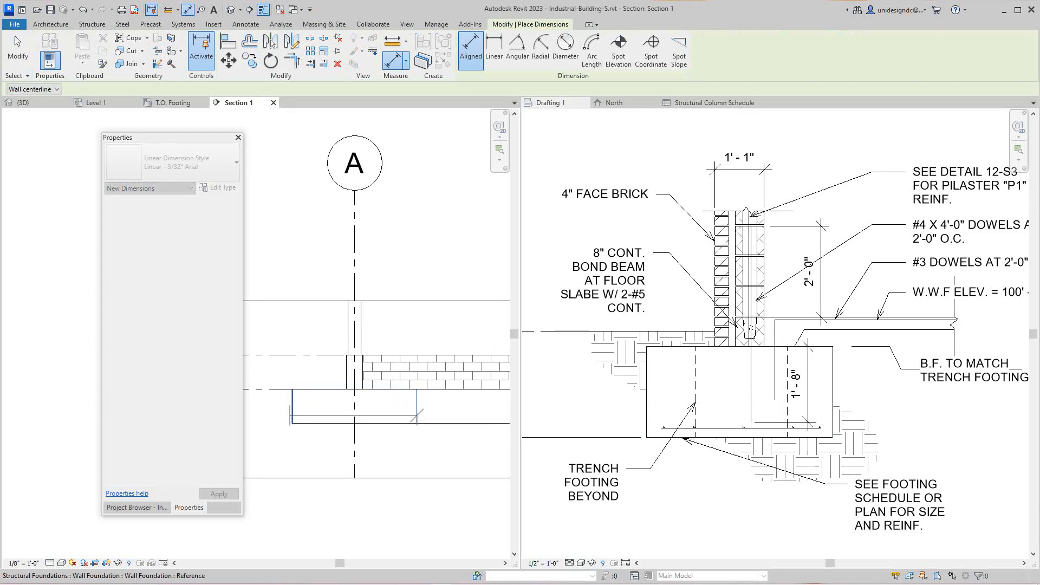
click(292, 417)
key(Escape)
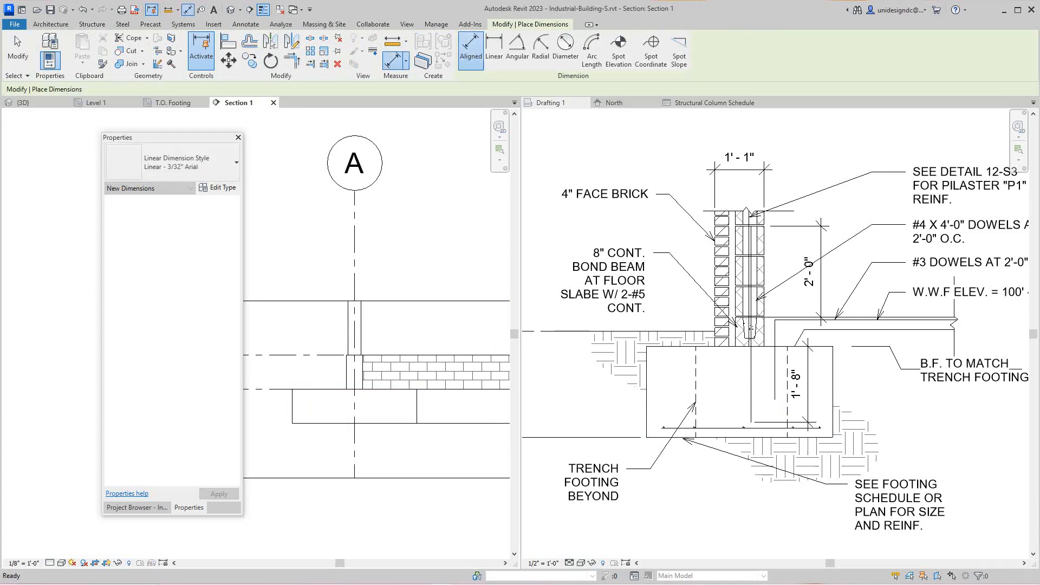
key(Escape)
Set the Wall Foundation type's Heel Length and Toe Length to 2' 0" each and accept the change
click(325, 417)
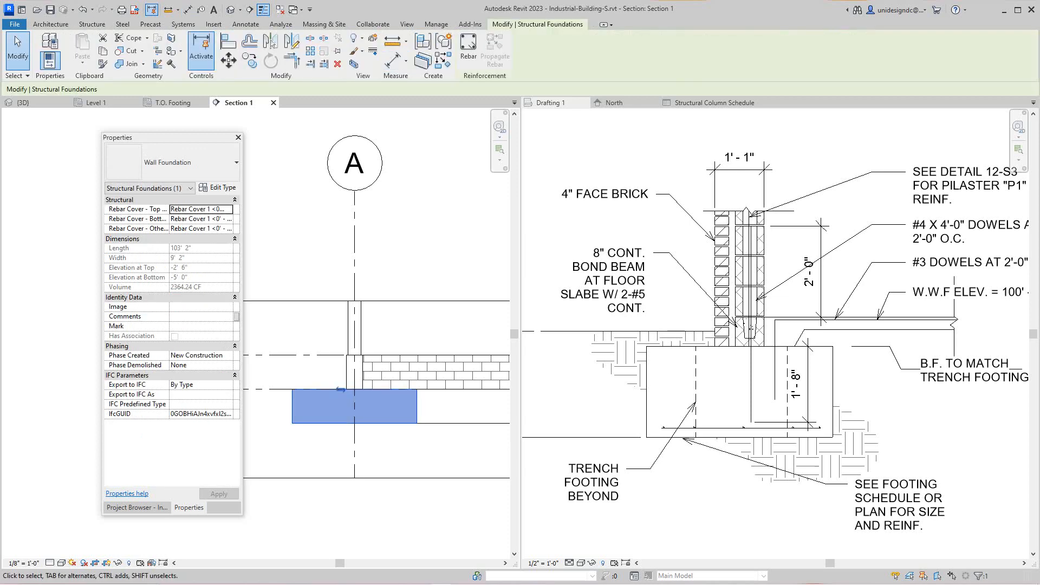
click(217, 188)
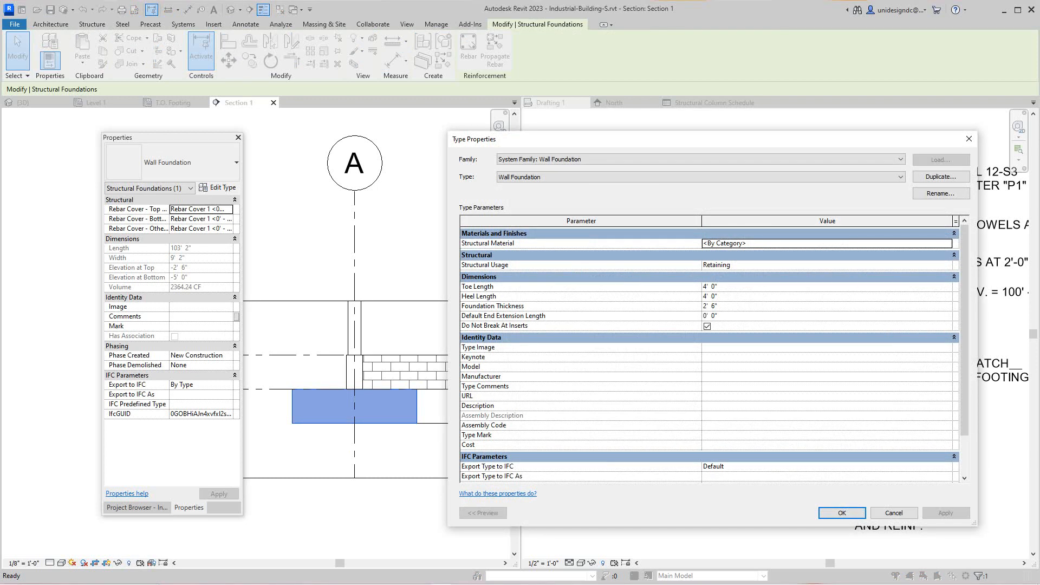
click(708, 296)
drag(708, 296, 702, 296)
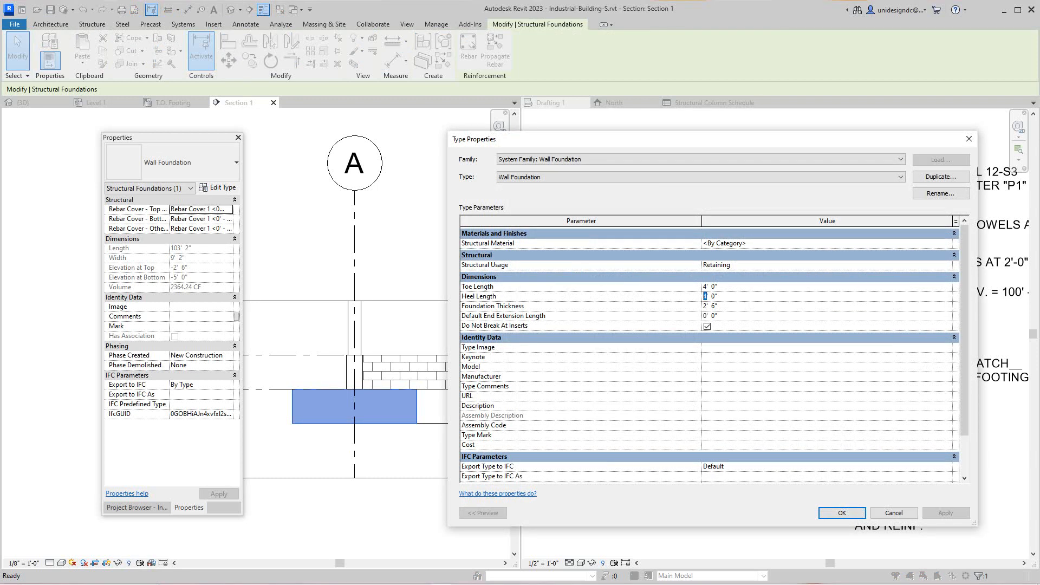
text(2)
double_click(704, 286)
text(2)
click(946, 513)
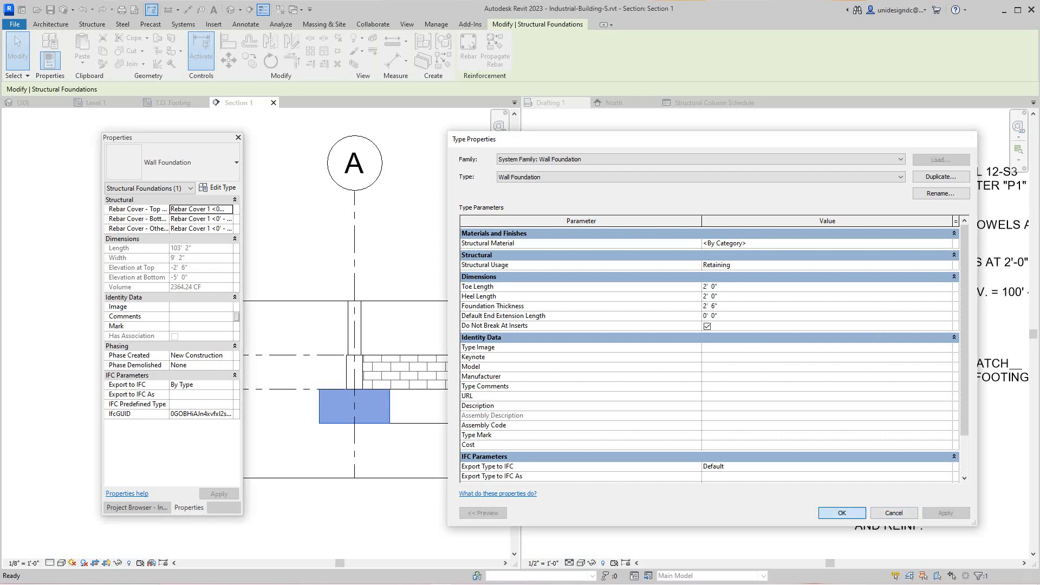
key(Return)
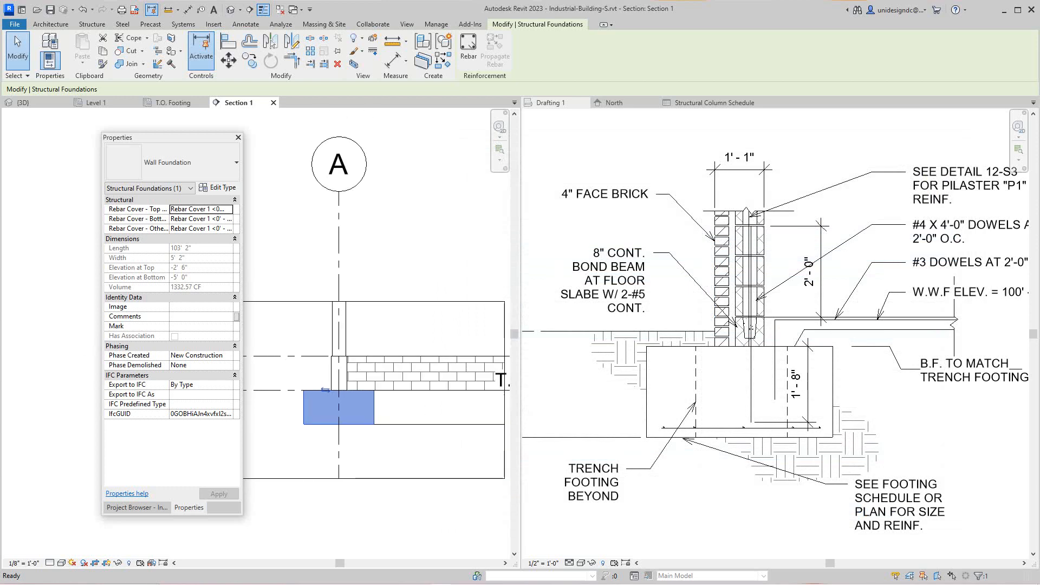
Examine the resized perimeter wall foundations and foundation walls in the 3D view from the right and back sides
click(22, 102)
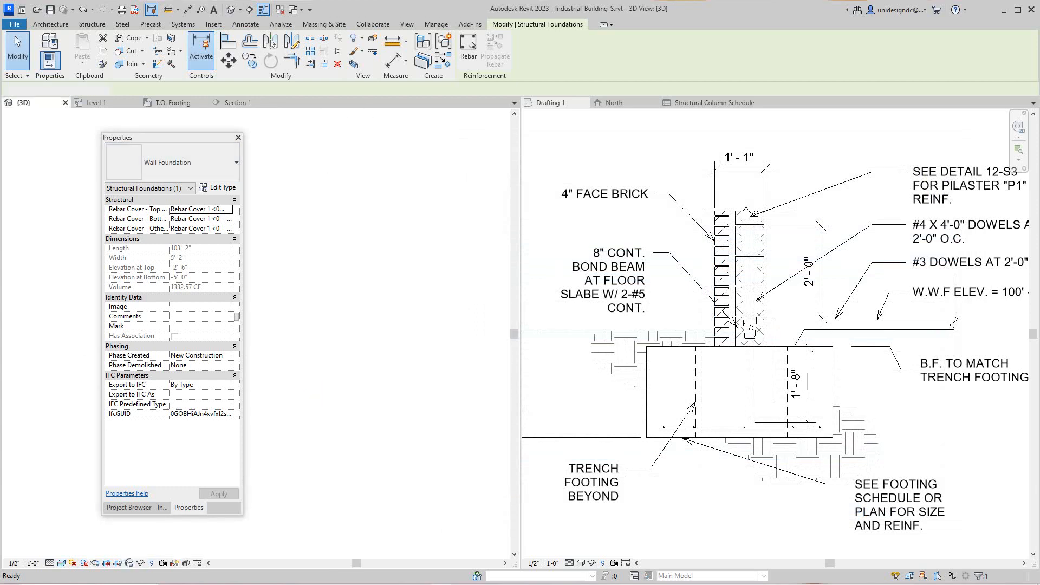
scroll(428, 379, down, 2)
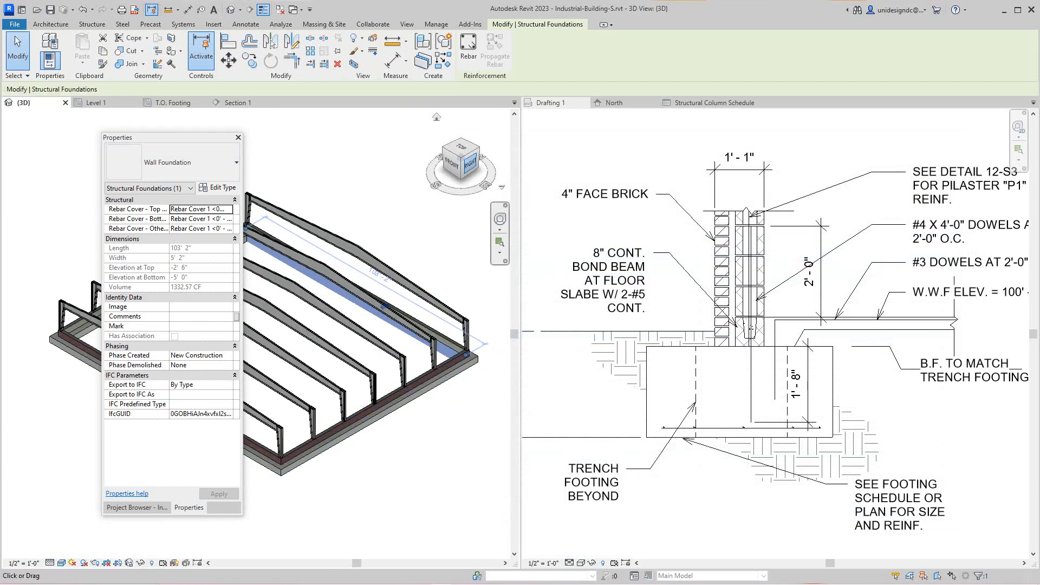
click(470, 154)
shift+middle_drag(428, 417, 411, 451)
scroll(374, 395, up, 1)
click(413, 375)
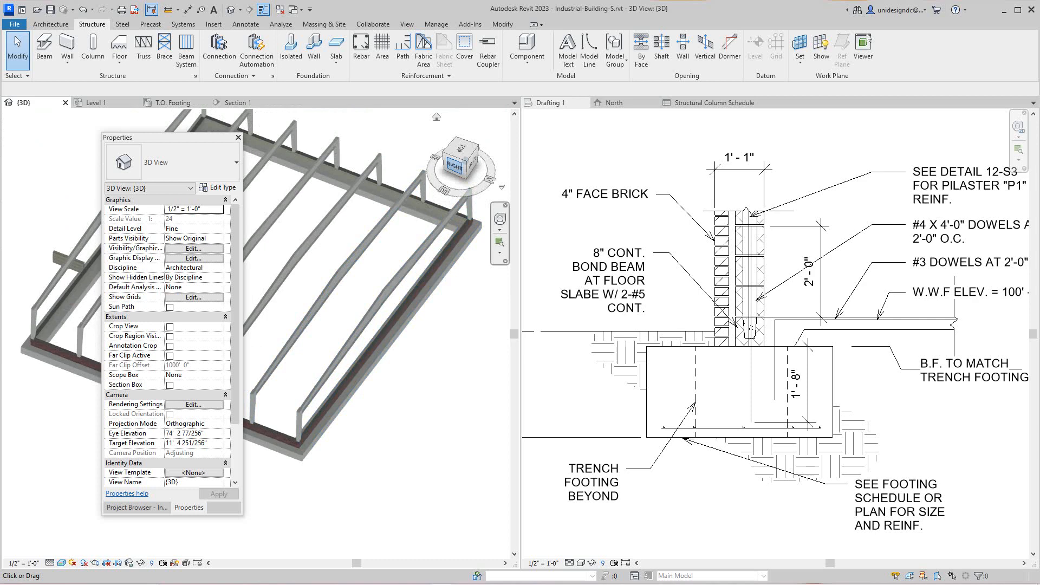
click(455, 166)
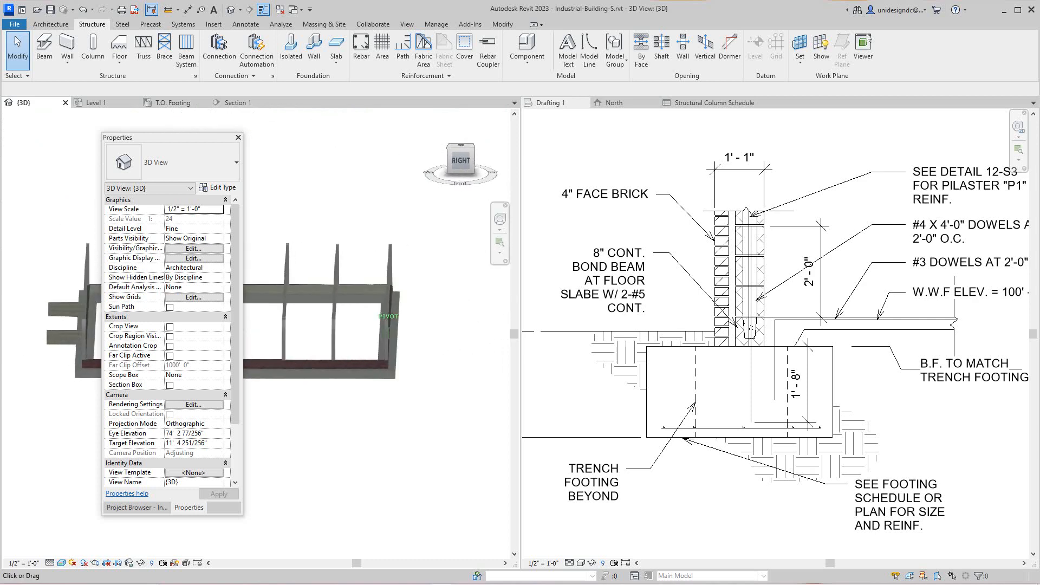
drag(458, 164, 434, 179)
scroll(358, 341, up, 3)
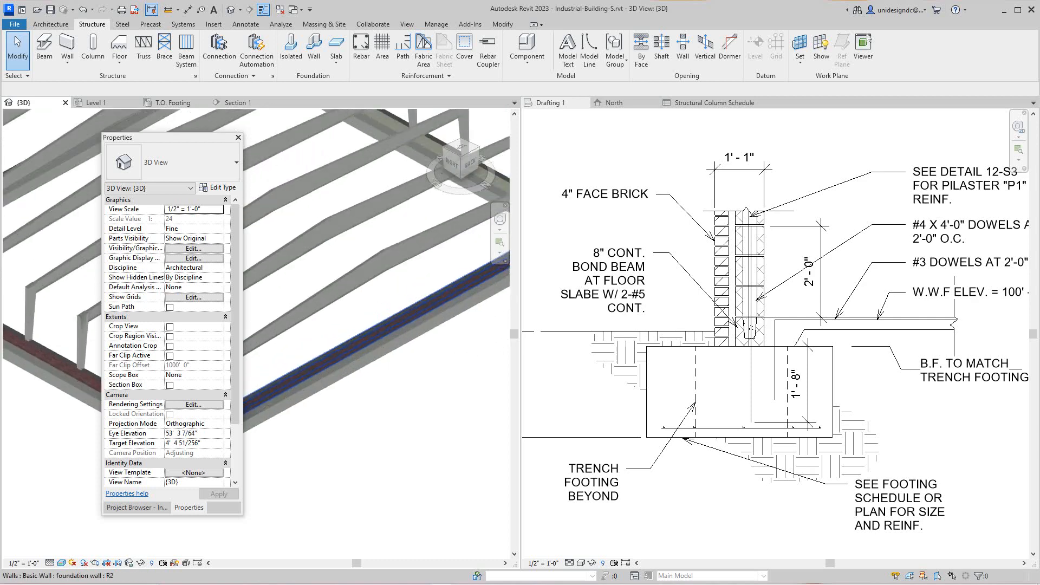
scroll(358, 341, down, 5)
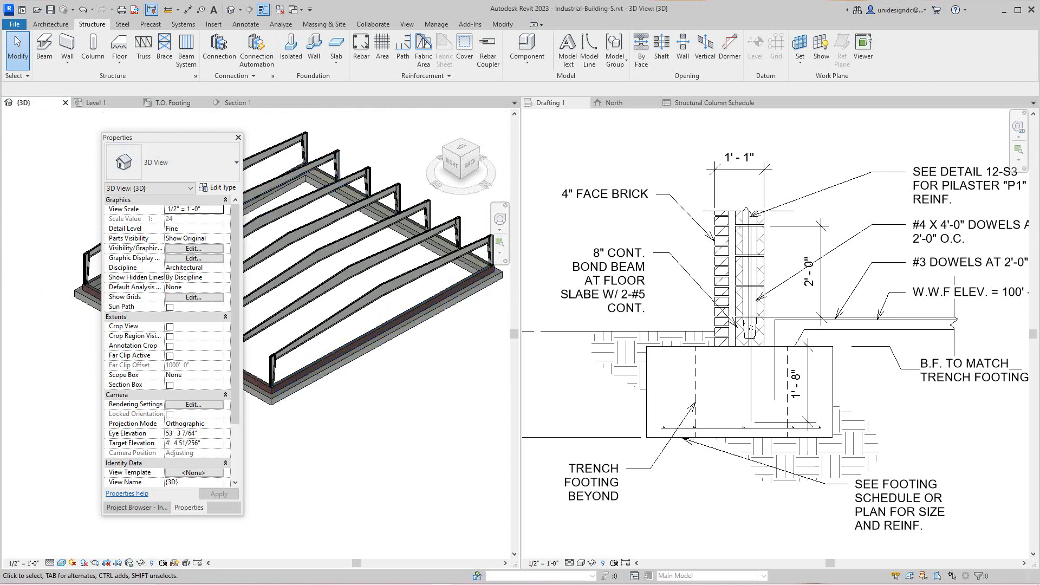
Move the Properties palette clear of the 3D model and view the foundations from a lower right-back angle
drag(179, 141, 114, 173)
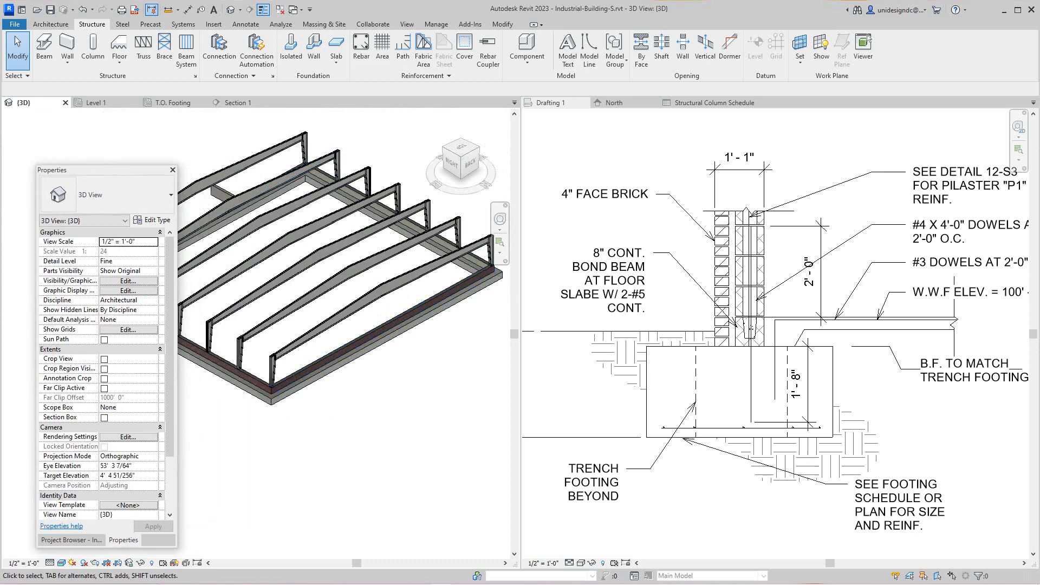
scroll(377, 315, down, 1)
middle_drag(376, 316, 373, 381)
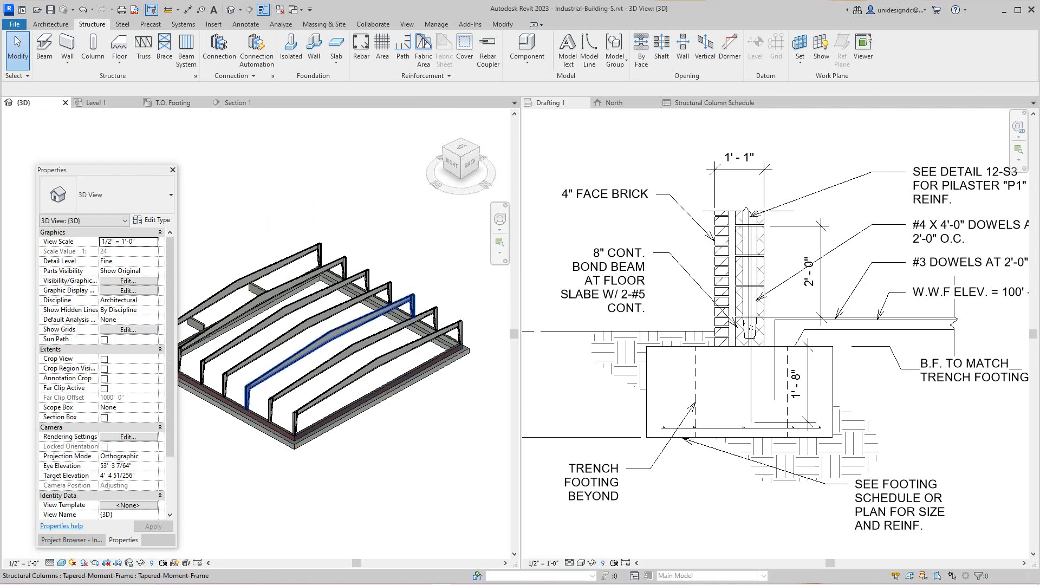
drag(126, 174, 92, 142)
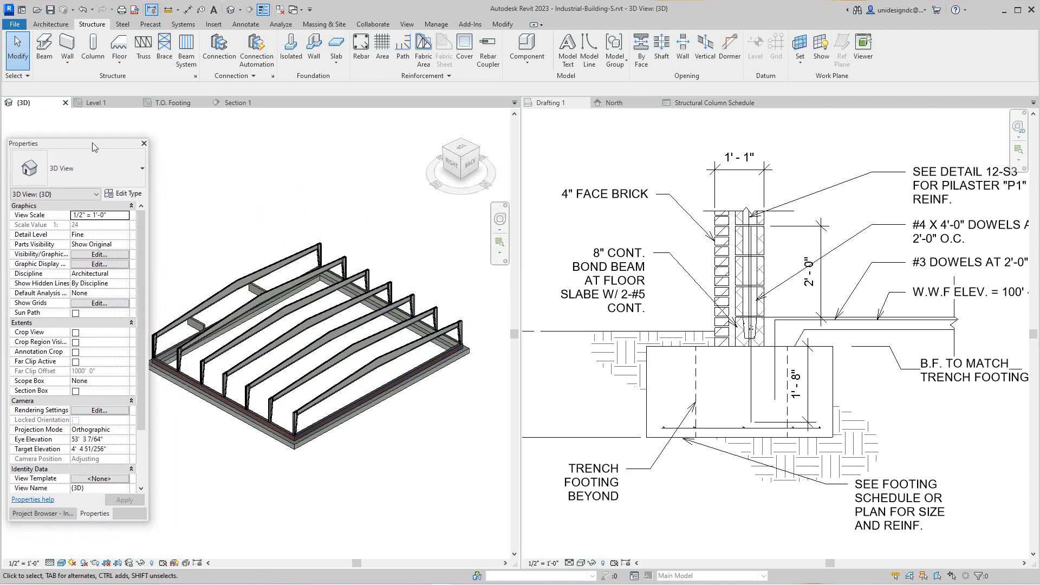
scroll(295, 402, up, 3)
scroll(296, 402, down, 2)
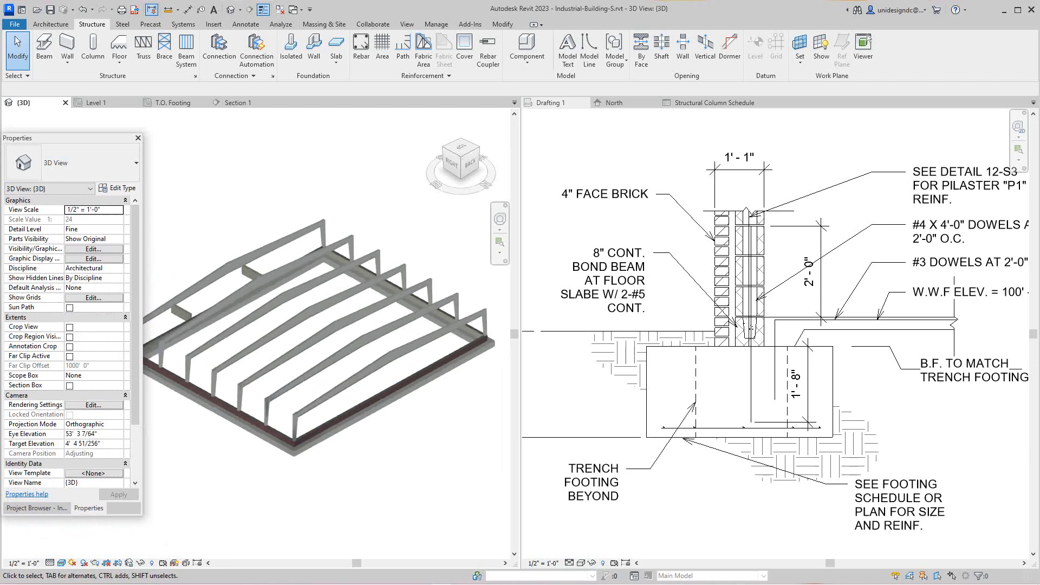
mouse_move(464, 165)
mouse_down()
mouse_move(440, 139)
mouse_move(467, 137)
mouse_move(464, 155)
mouse_up()
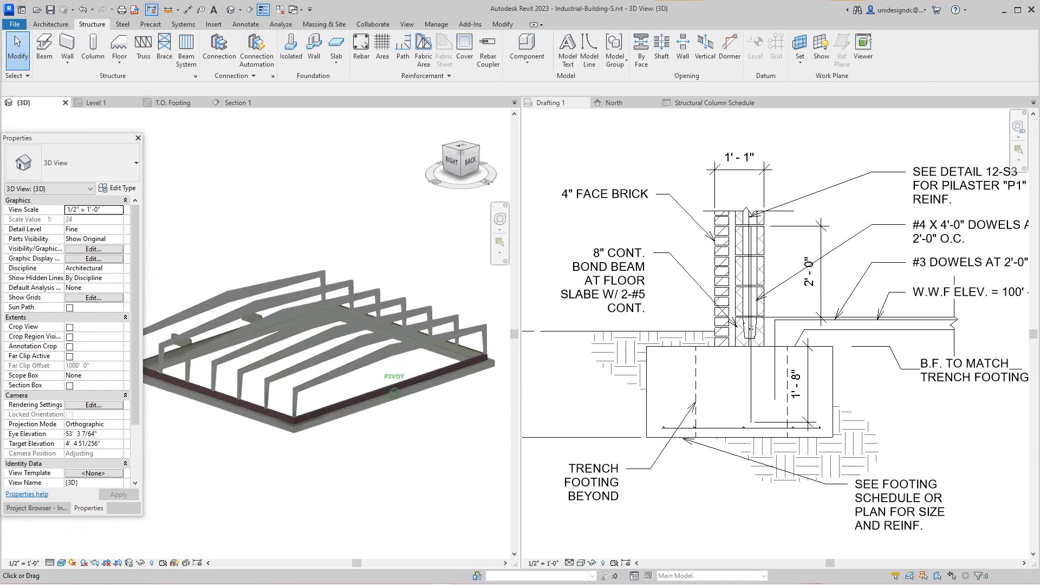
scroll(233, 314, up, 4)
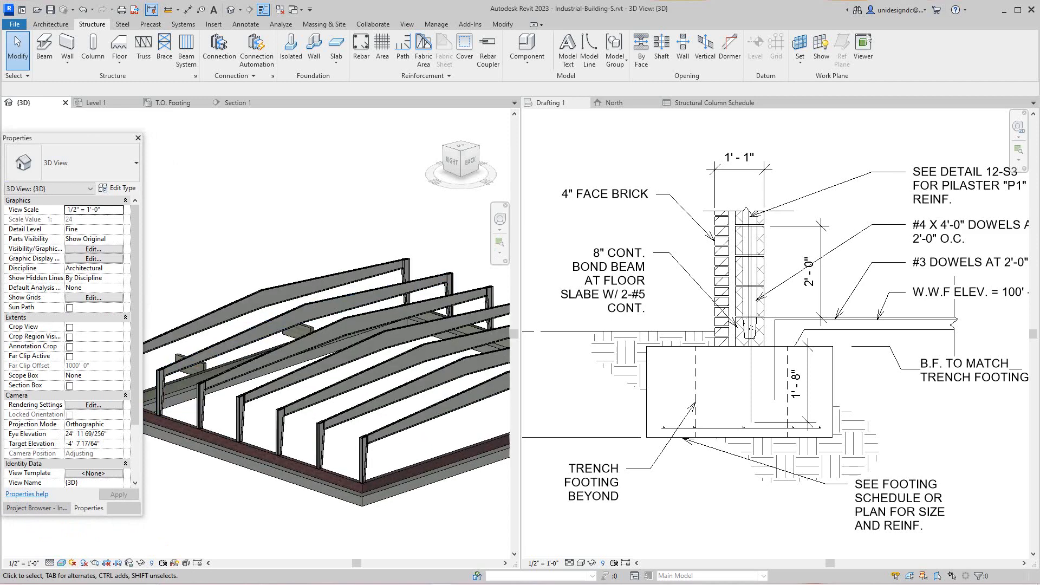
click(482, 577)
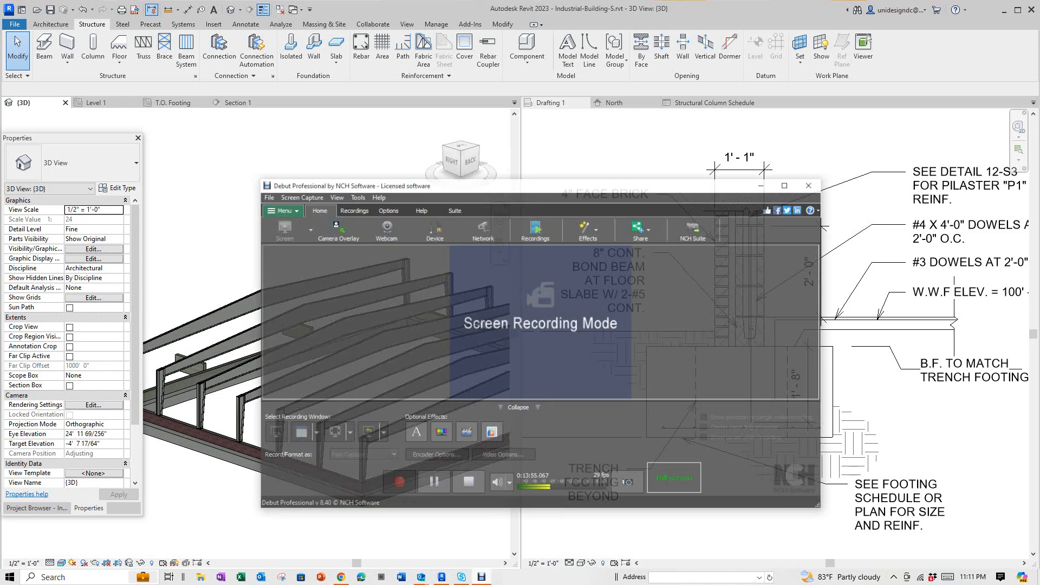